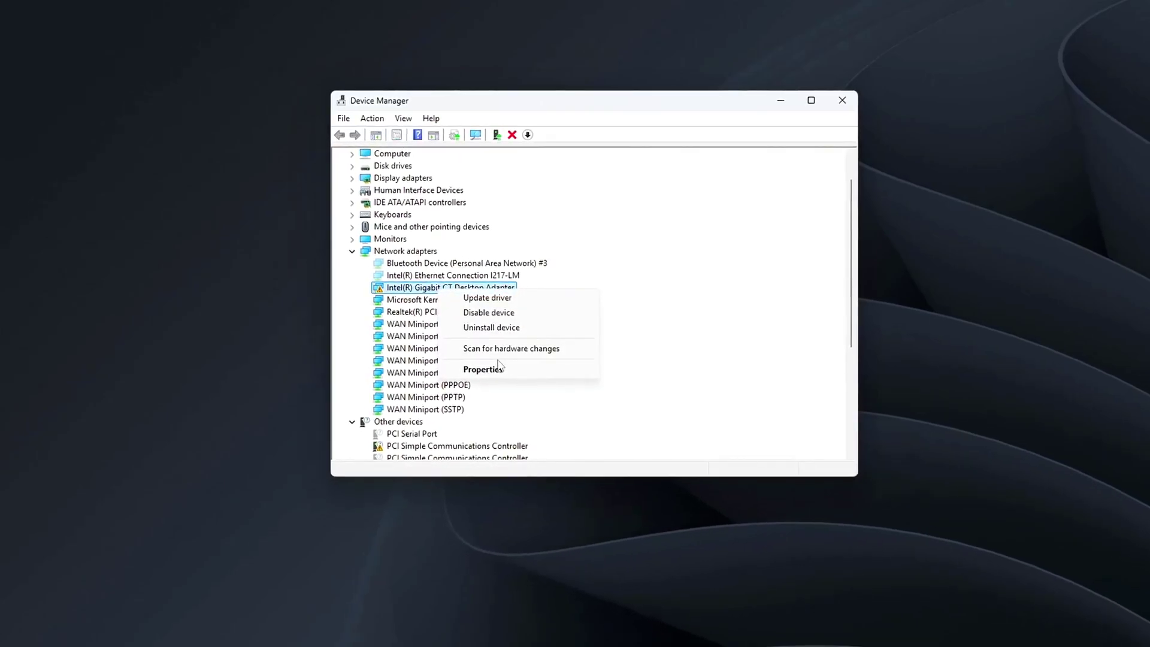
# Step: Review the Intel Gigabit CT adapter's Advanced property list, then arrange the Group Policy Editor window
pyautogui.click(493, 368)
pyautogui.click(506, 164)
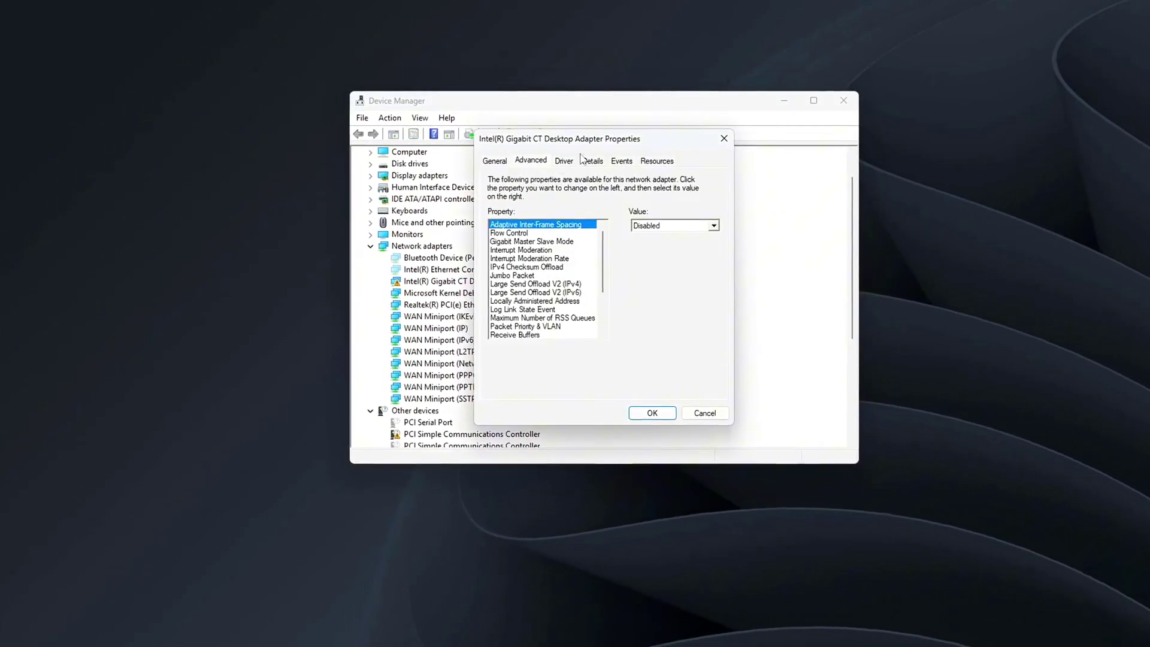
pyautogui.moveTo(599, 105); pyautogui.dragTo(602, 143)
pyautogui.scroll(-3, 578, 333)
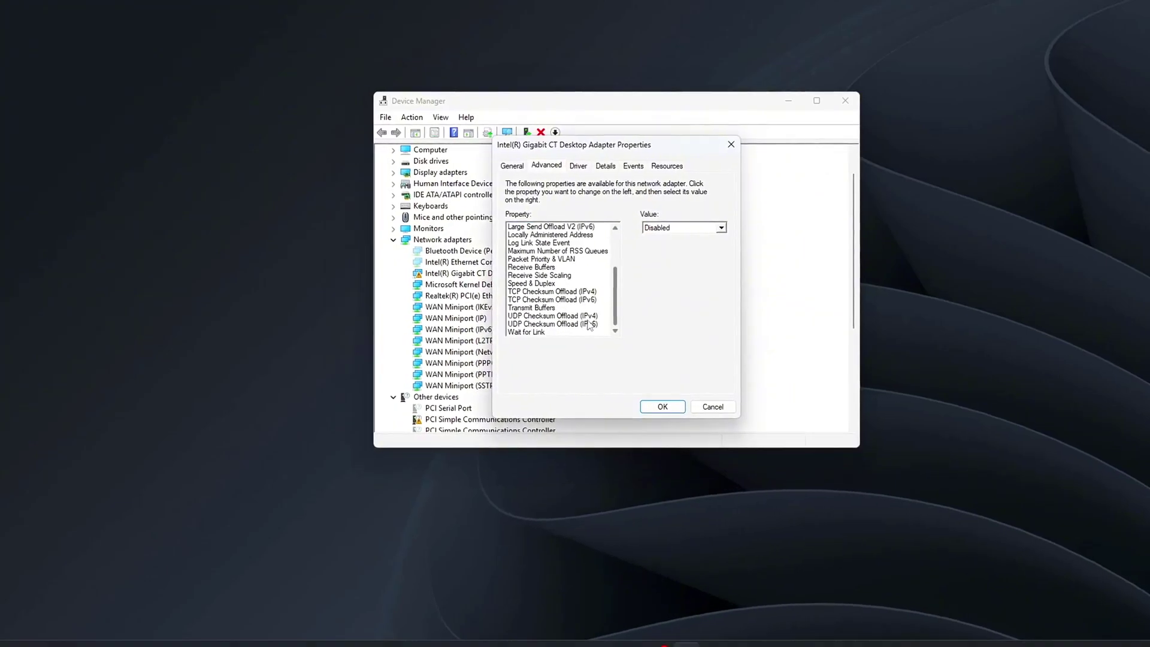
pyautogui.moveTo(599, 145); pyautogui.dragTo(557, 142)
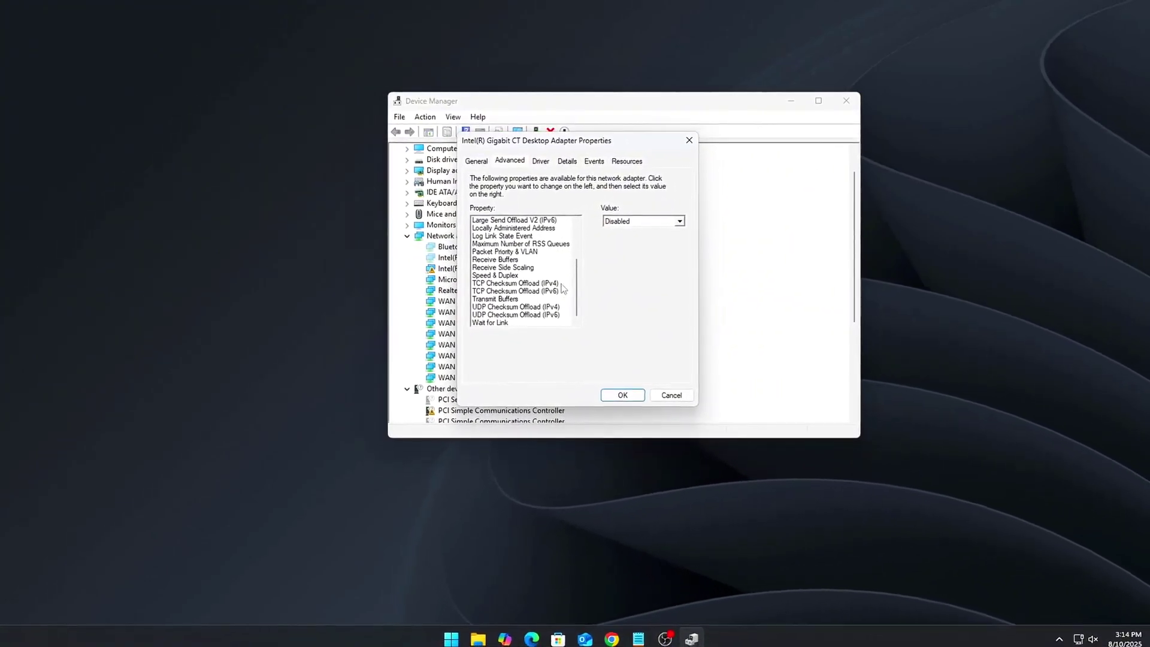
pyautogui.scroll(1, 584, 274)
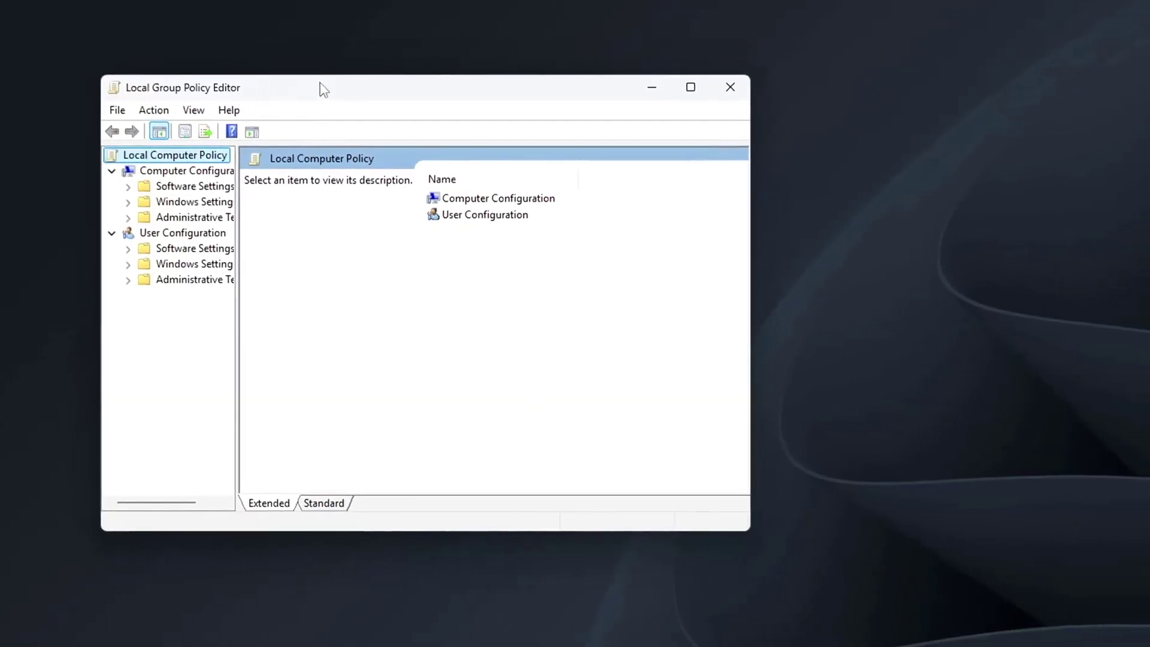
pyautogui.moveTo(321, 90); pyautogui.dragTo(525, 124)
pyautogui.moveTo(438, 241); pyautogui.dragTo(541, 241)
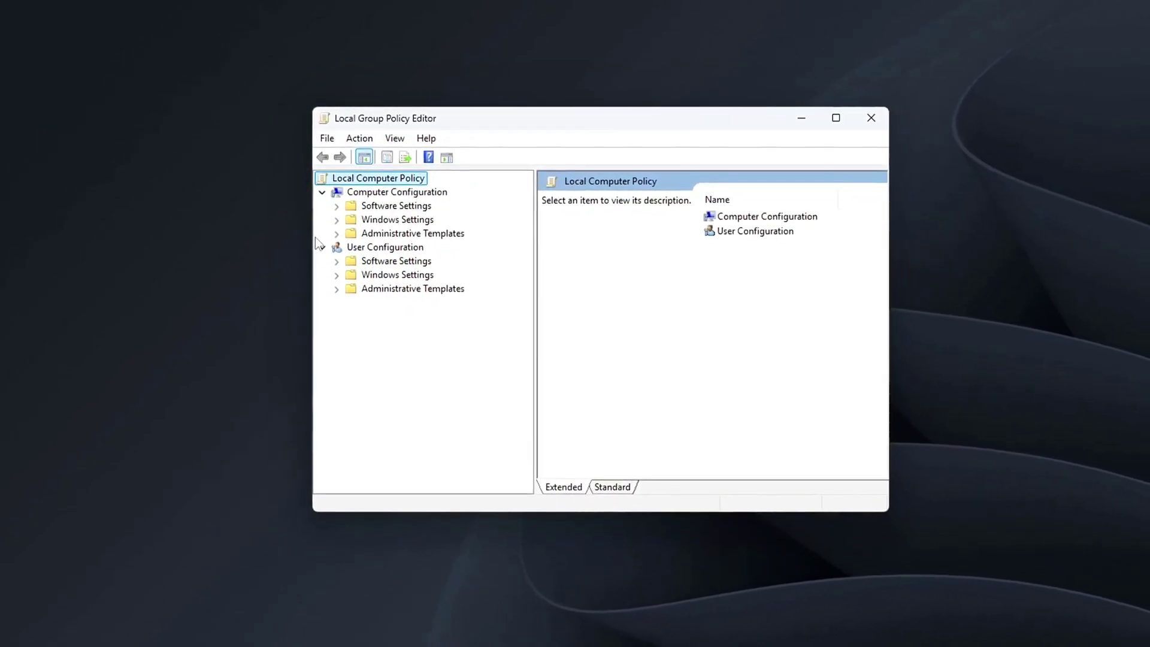
# Step: Under Computer Configuration > Windows Settings, create a new Policy-based QoS policy named 'Game'
pyautogui.click(334, 238)
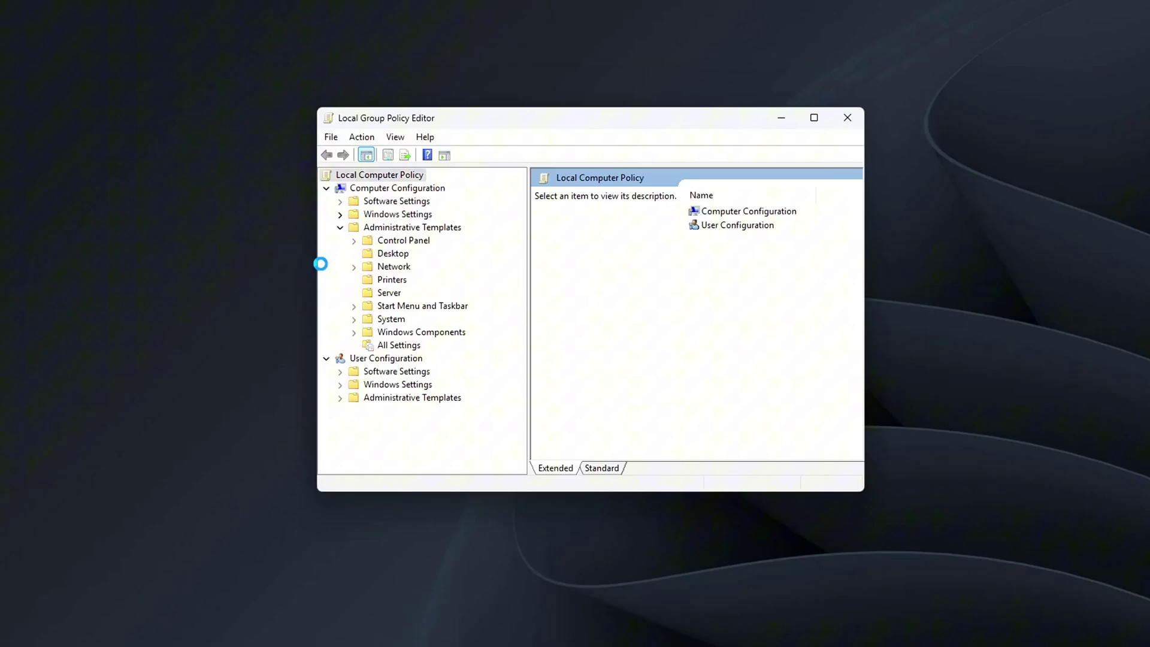
pyautogui.click(340, 213)
pyautogui.click(418, 277)
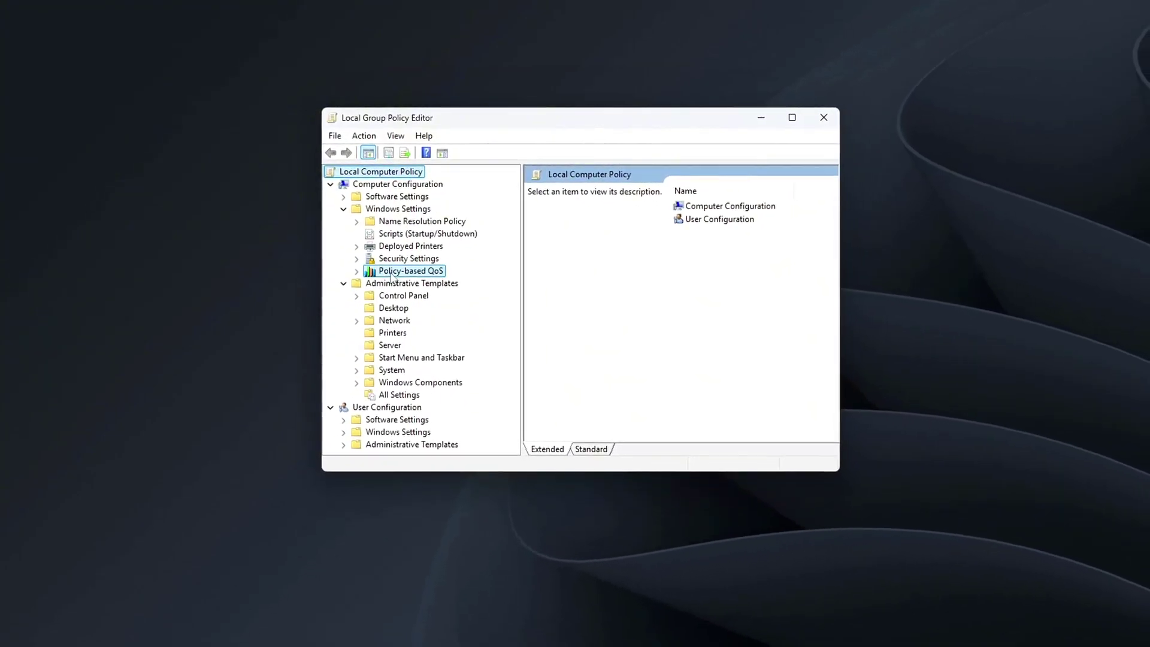
pyautogui.rightClick(368, 268)
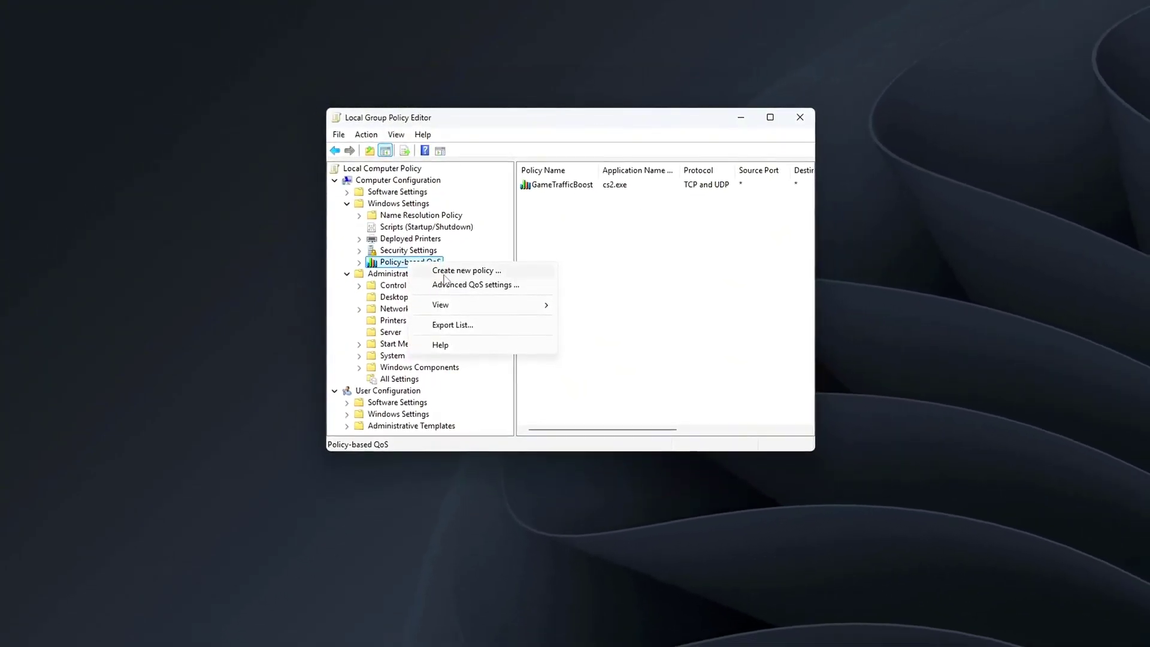
pyautogui.click(395, 269)
pyautogui.write('Game')
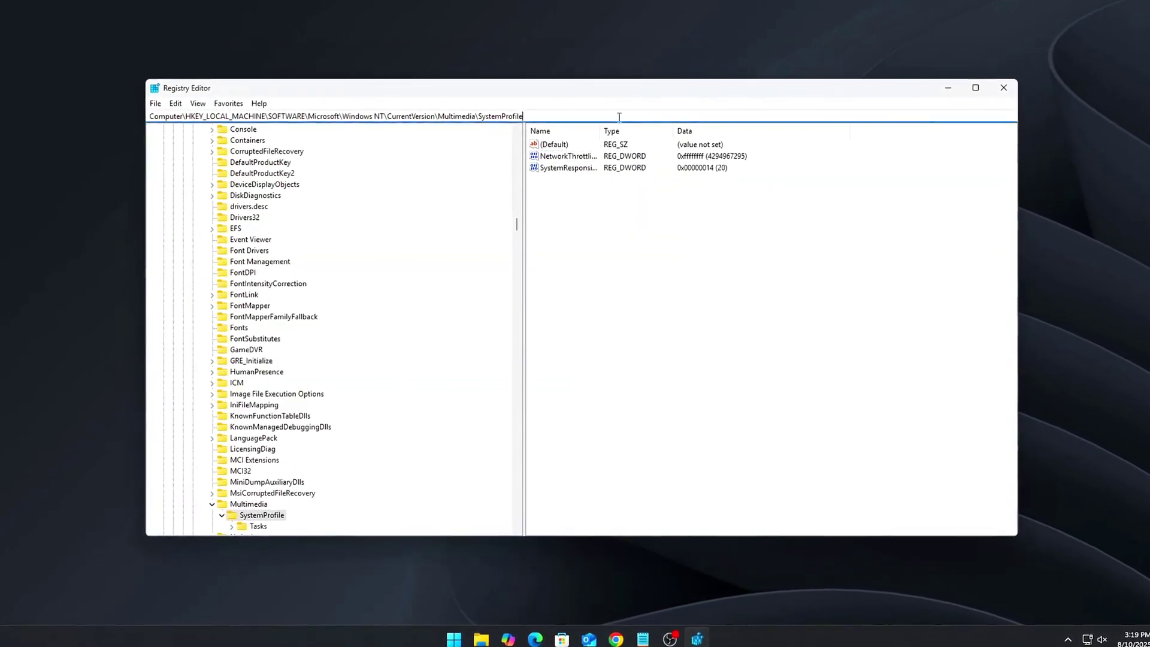
# Step: Jump to the SystemProfile\Tasks\Games key, confirm GPU Priority, and open the Priority value
pyautogui.write('HKEY_LOCAL_MACHINE\\SOFTWARE\\Microsoft\\Windows NT\\CurrentVersion\\Multimedia\\SystemProfile\\Tasks\\Games')
pyautogui.press('Return')
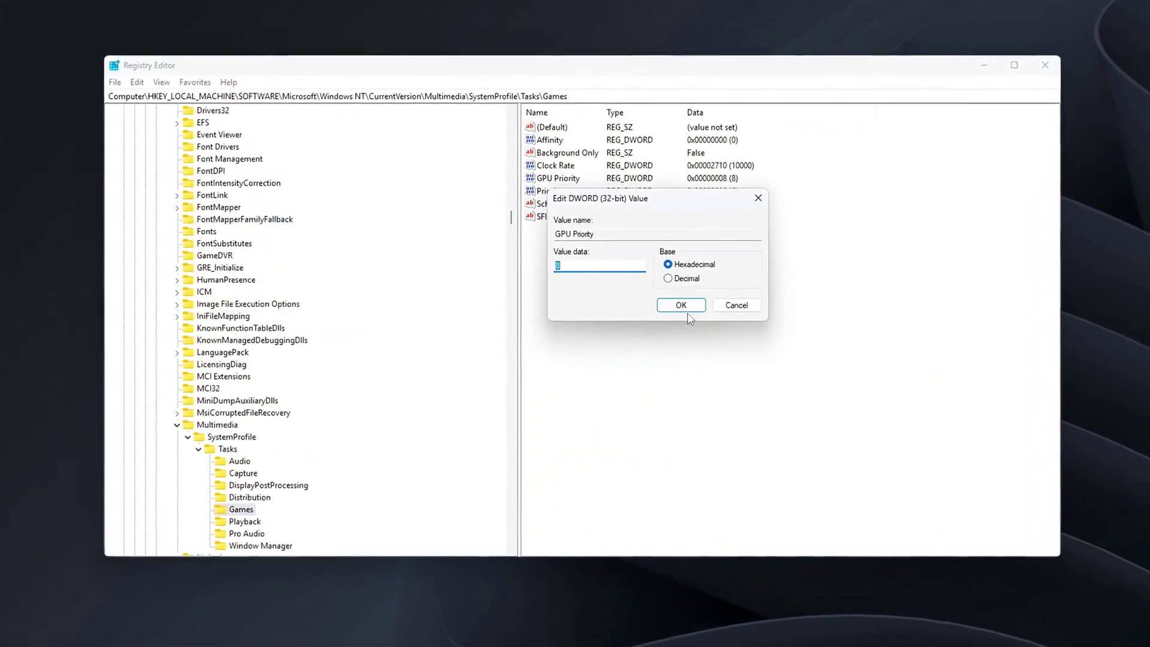
pyautogui.click(748, 305)
pyautogui.doubleClick(550, 189)
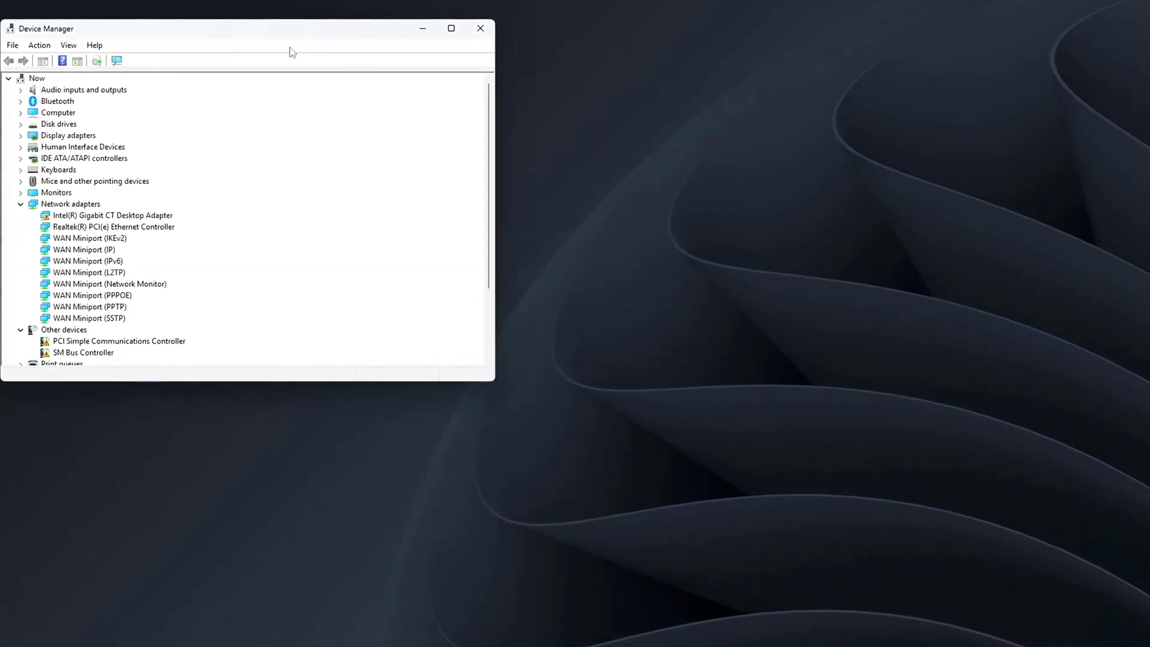
# Step: Centre Device Manager, open the Intel Gigabit adapter's Advanced properties and scroll its Property list
pyautogui.moveTo(272, 35); pyautogui.dragTo(487, 112)
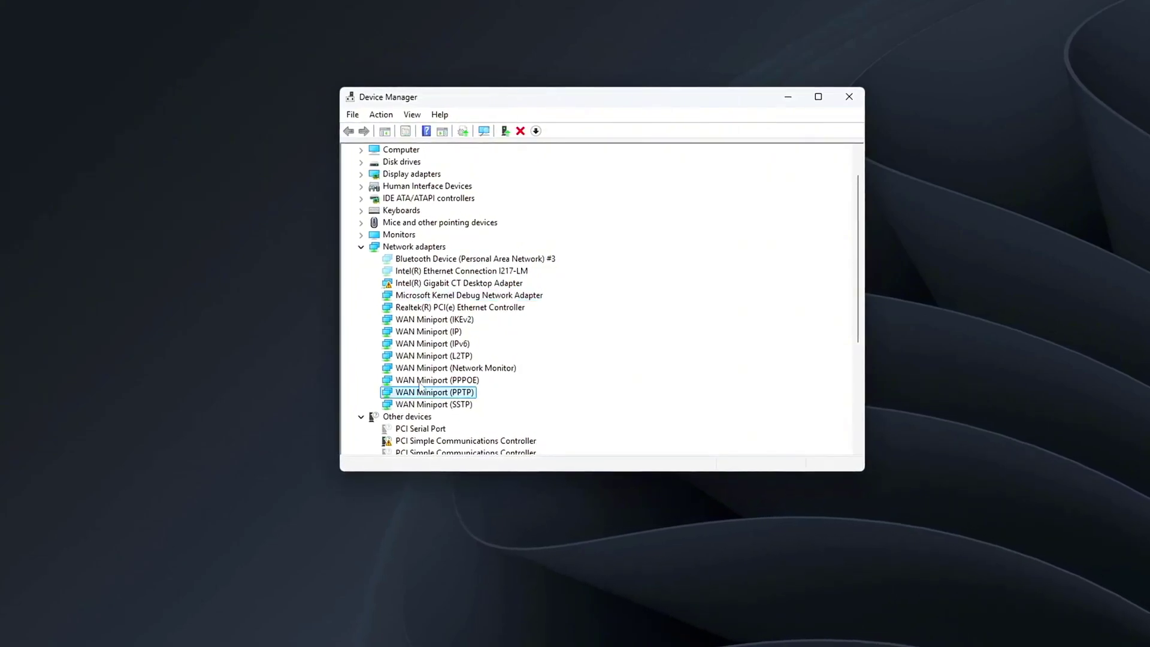
pyautogui.rightClick(457, 286)
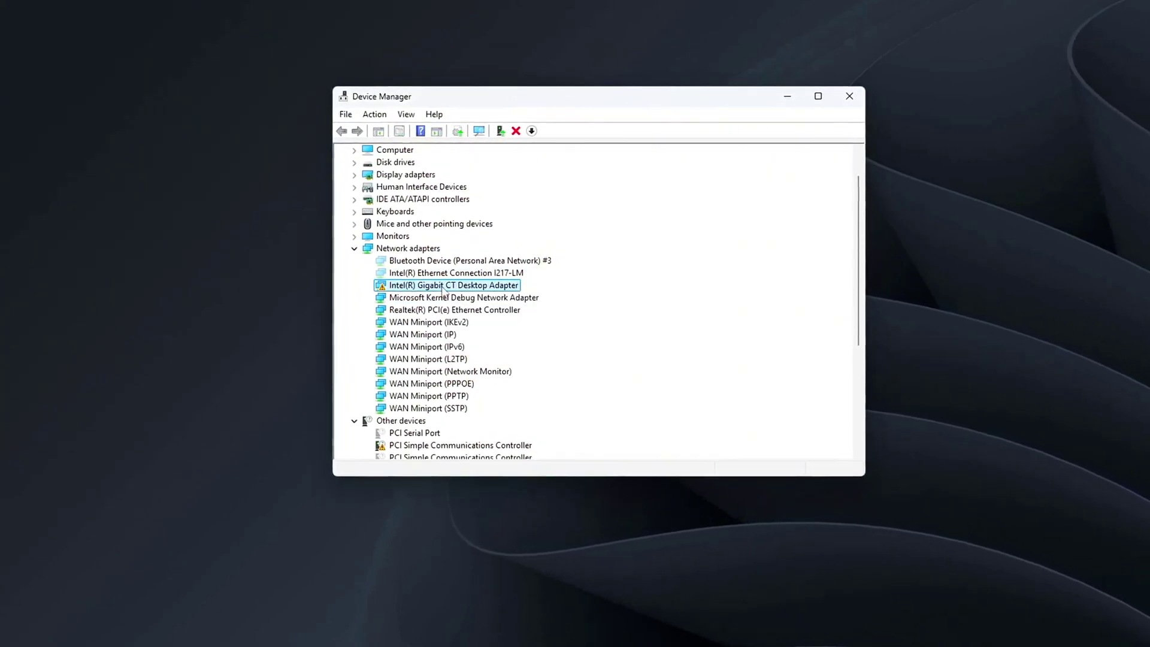
pyautogui.rightClick(450, 286)
pyautogui.click(486, 371)
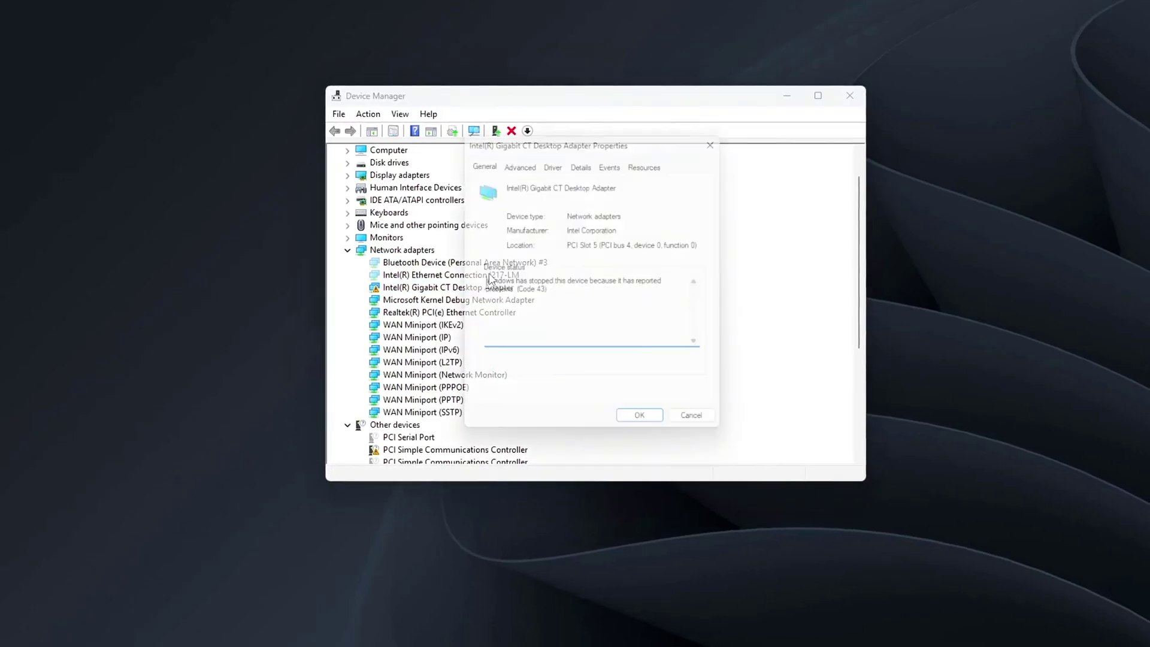
pyautogui.click(517, 156)
pyautogui.moveTo(599, 133)
pyautogui.mouseDown()
pyautogui.moveTo(490, 167)
pyautogui.moveTo(587, 143)
pyautogui.mouseUp()
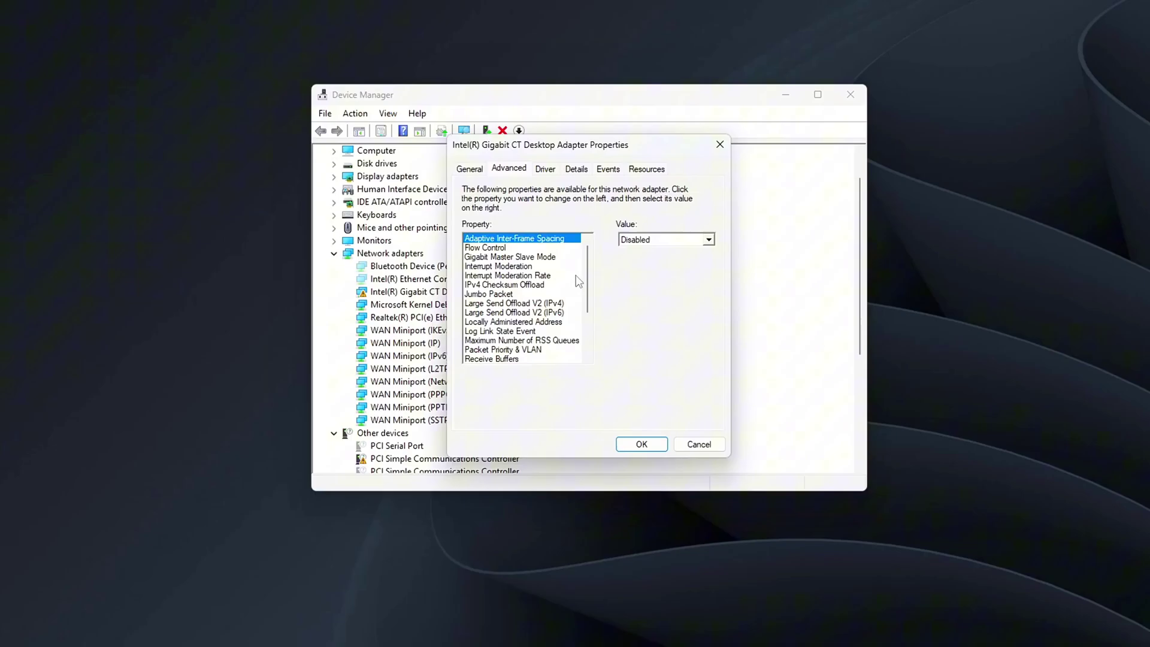
pyautogui.scroll(-3, 539, 287)
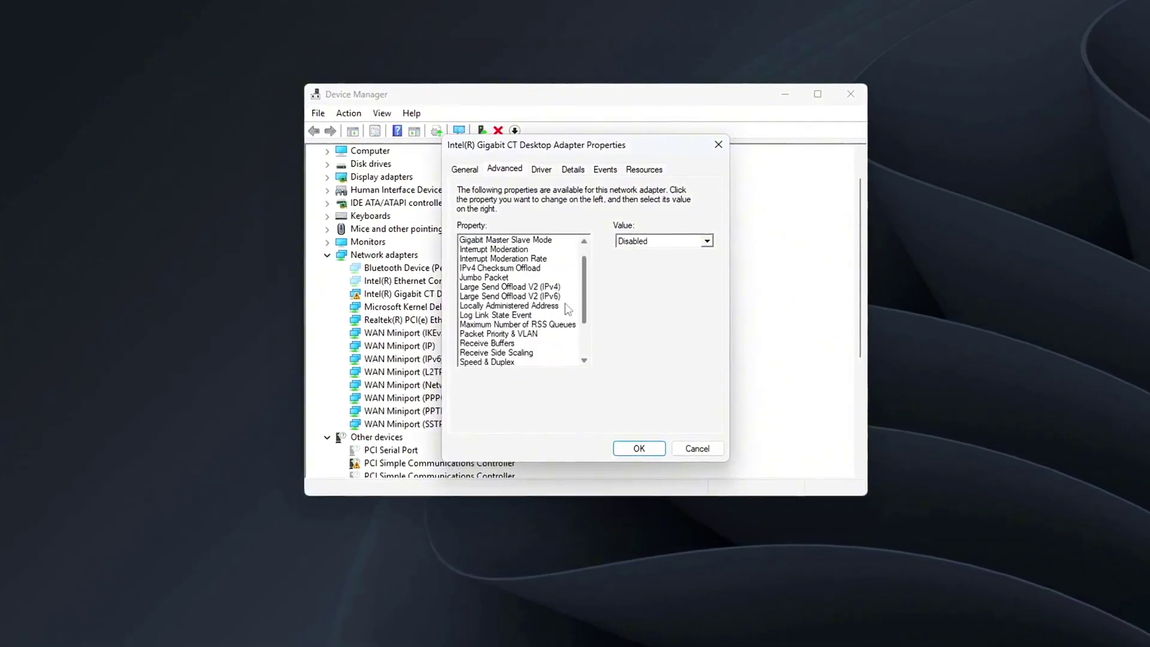
pyautogui.moveTo(539, 145); pyautogui.dragTo(484, 141)
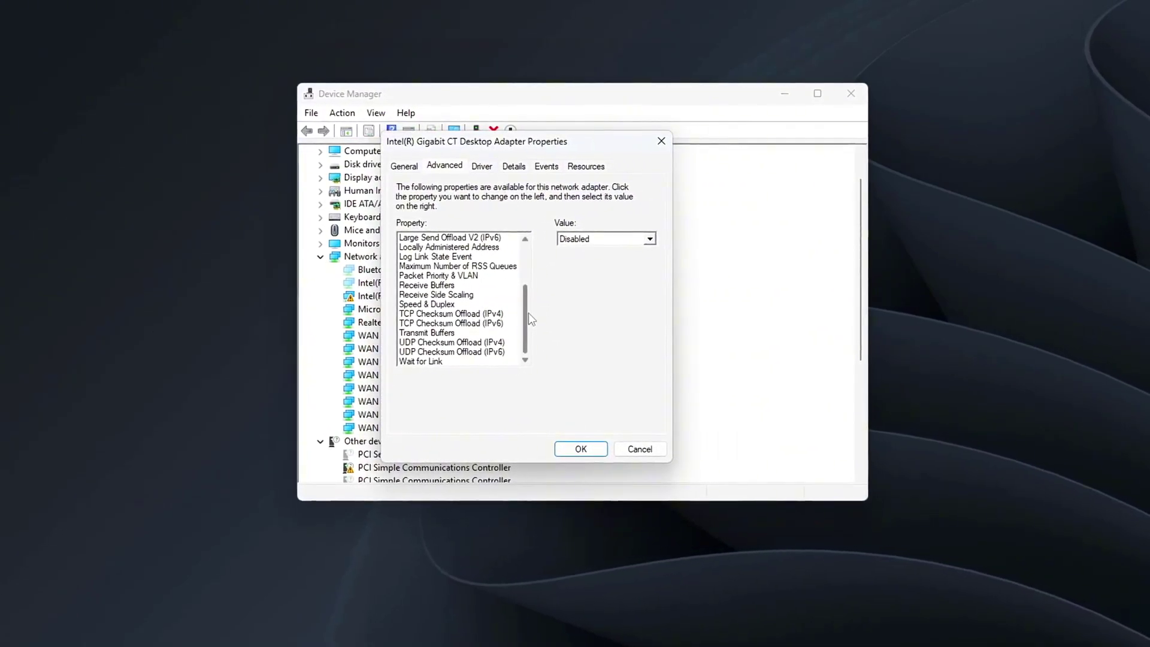
pyautogui.scroll(4, 527, 314)
# Step: Check the adapter's Driver and General tabs (Code 43 status), then close Driver Details
pyautogui.click(482, 166)
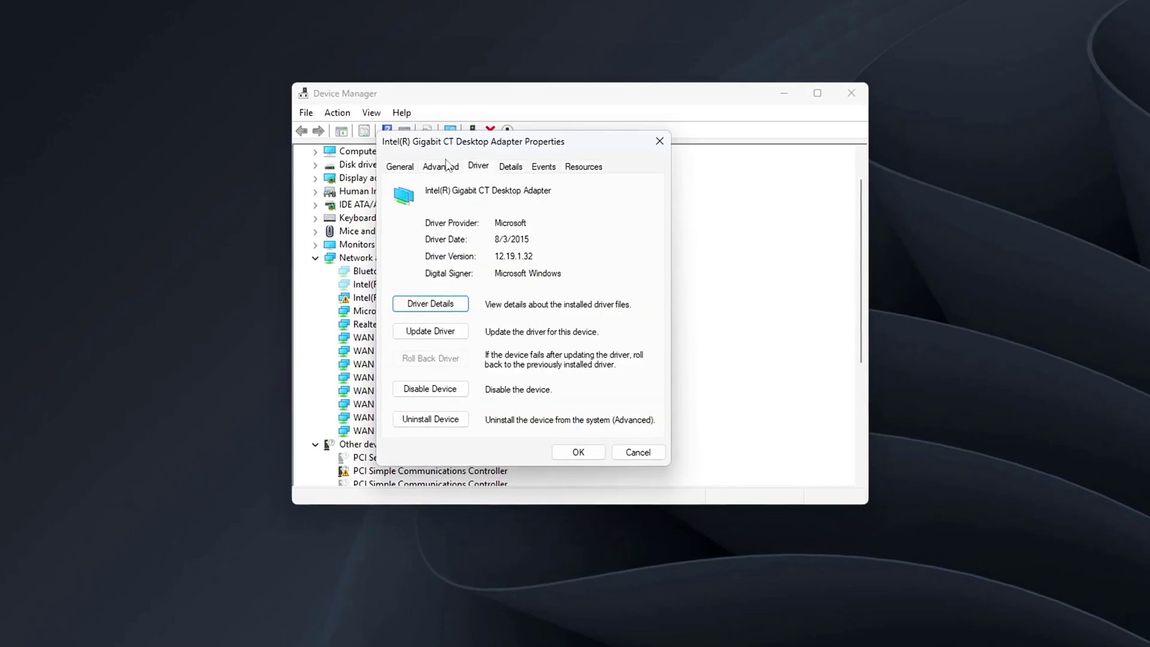
pyautogui.click(399, 167)
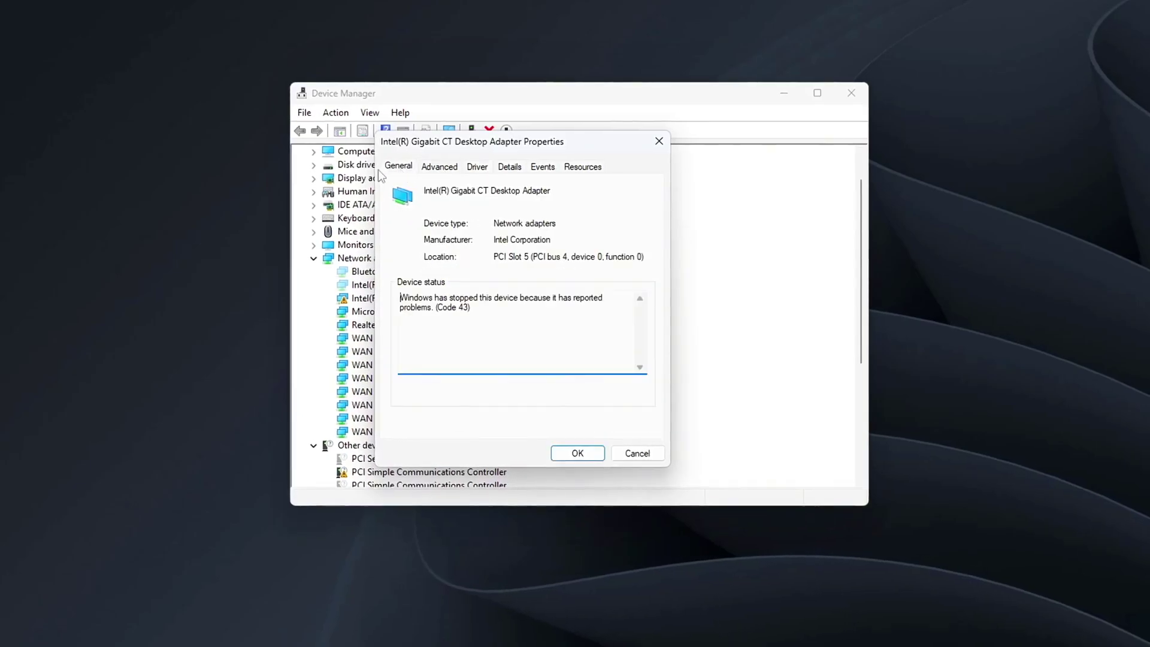
pyautogui.click(483, 168)
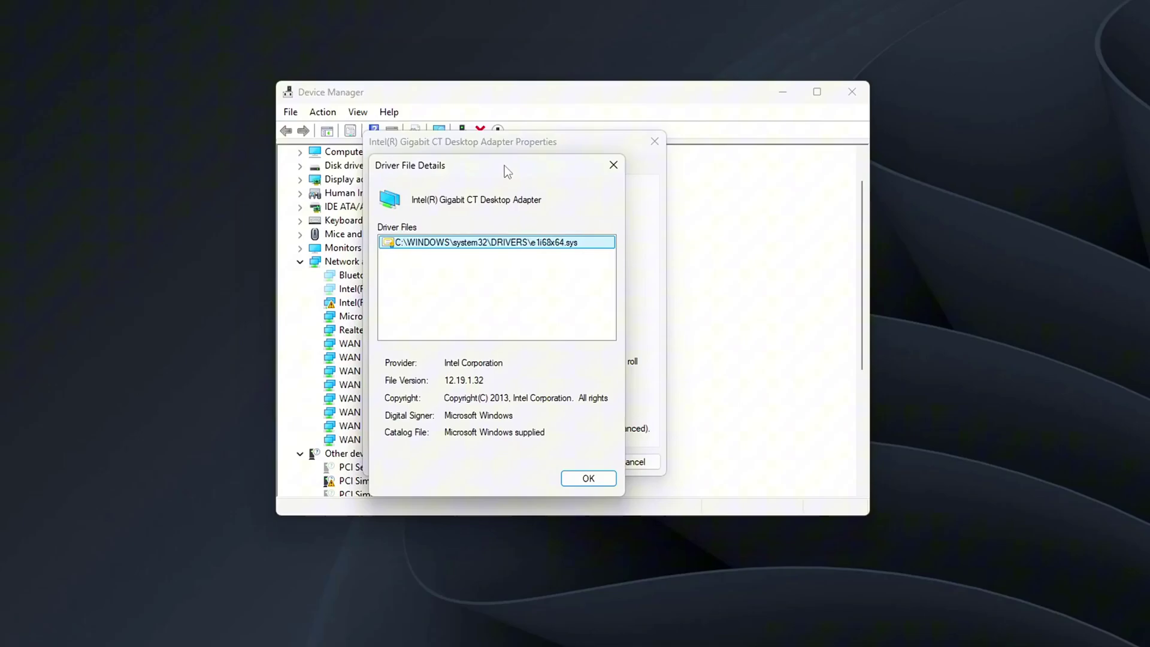
pyautogui.moveTo(504, 165); pyautogui.dragTo(375, 156)
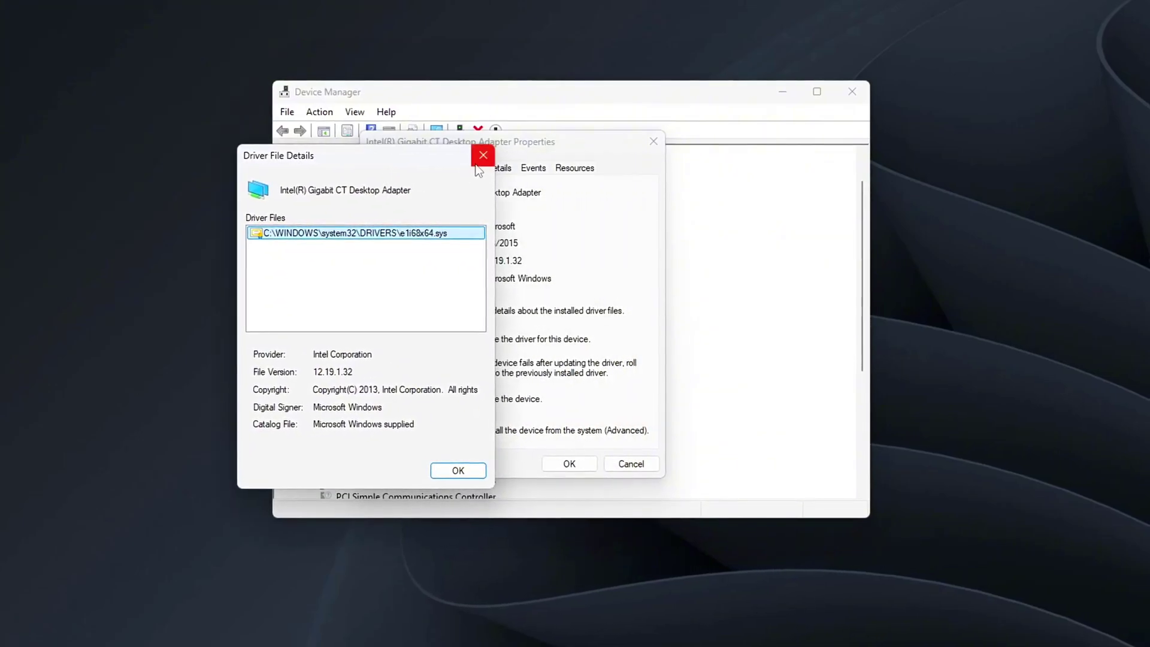
pyautogui.click(478, 164)
pyautogui.moveTo(580, 145); pyautogui.dragTo(655, 149)
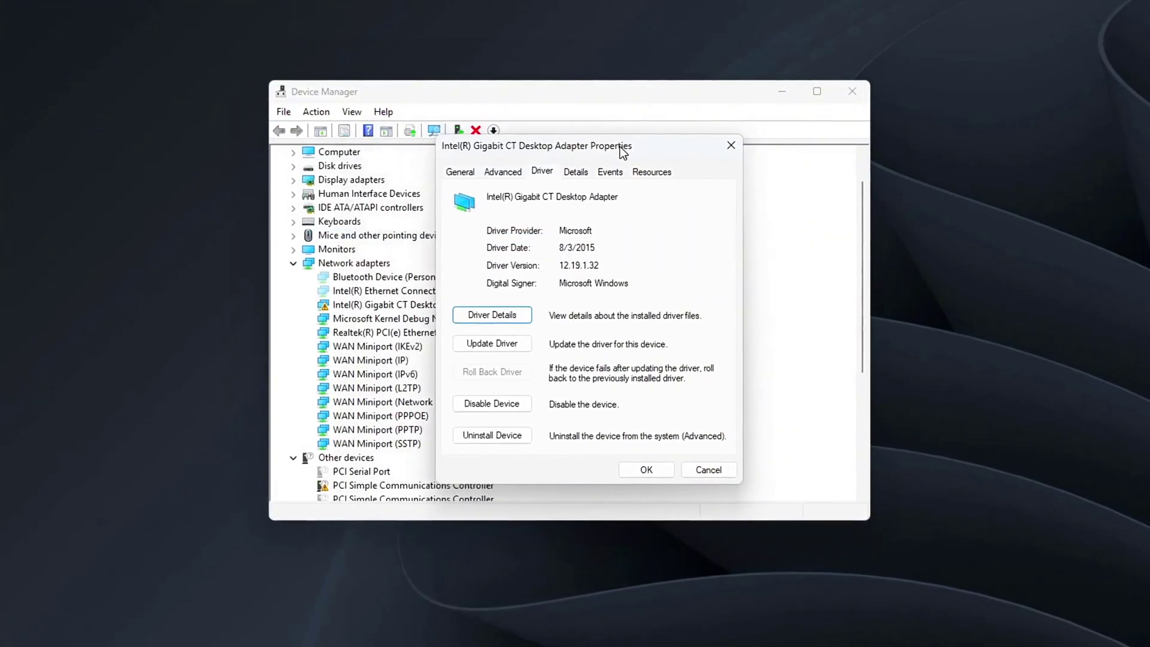
# Step: Copy the first Hardware Ids entry from the Details tab and close the properties dialog
pyautogui.click(573, 171)
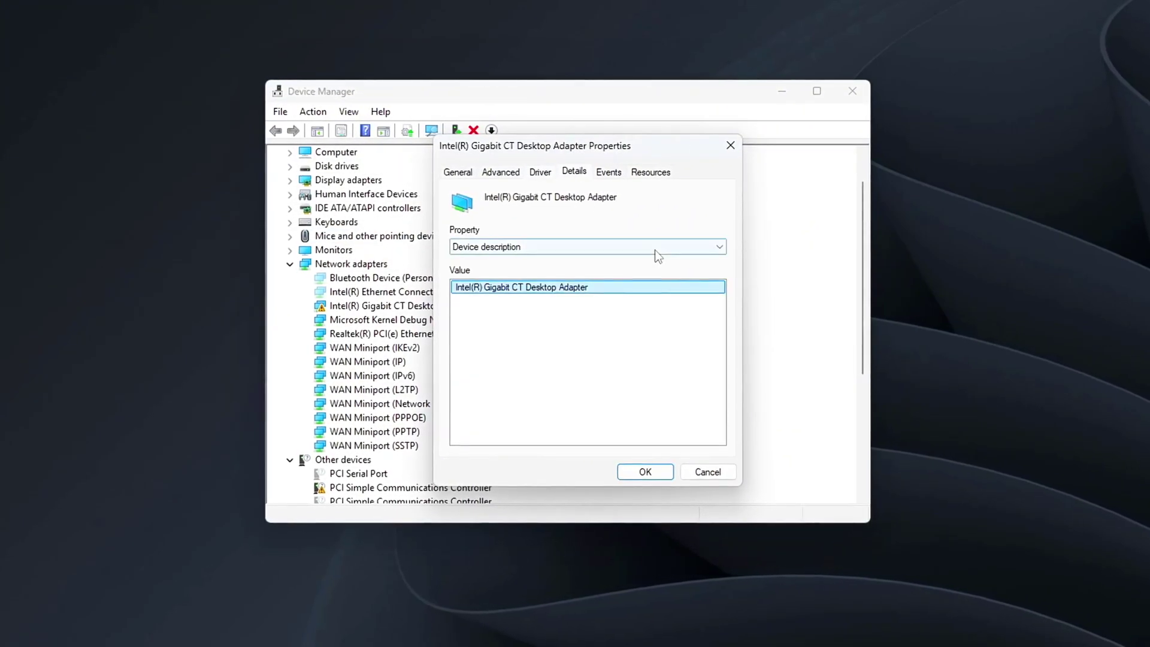
pyautogui.click(568, 246)
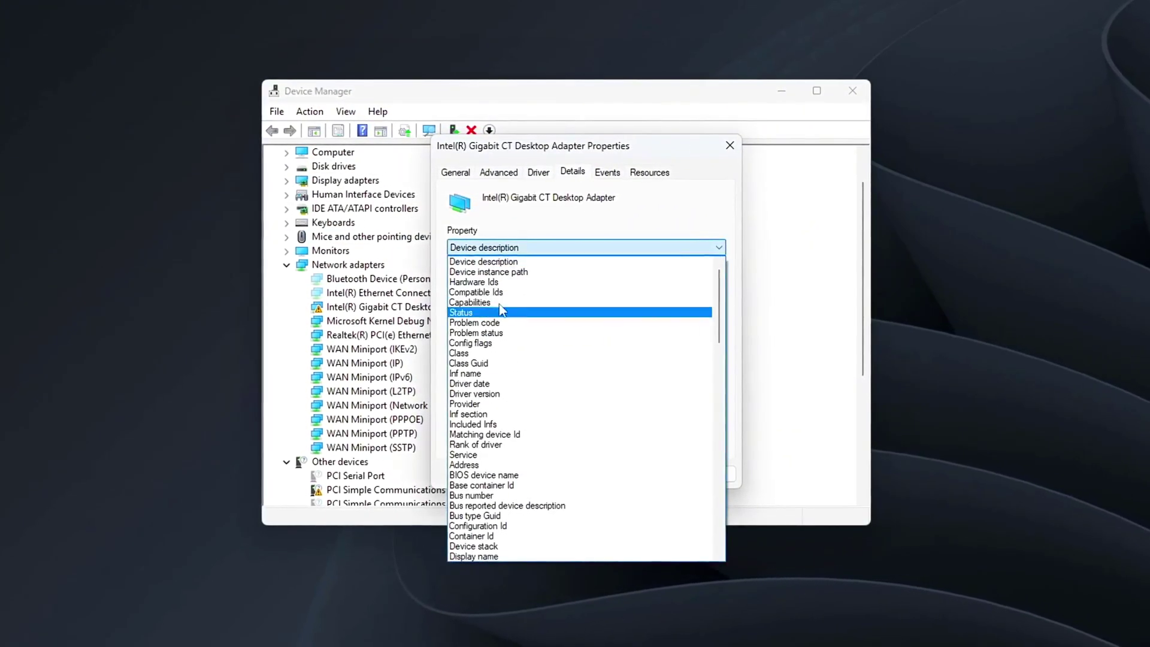
pyautogui.click(542, 277)
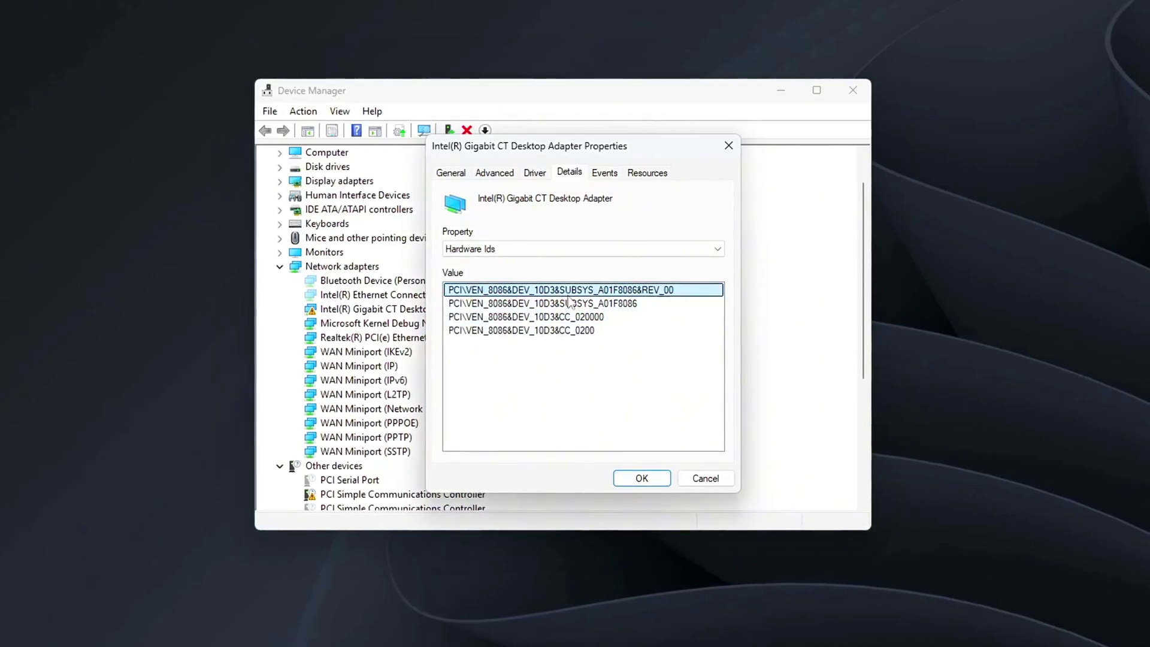
pyautogui.press('Down')
pyautogui.press('Down')
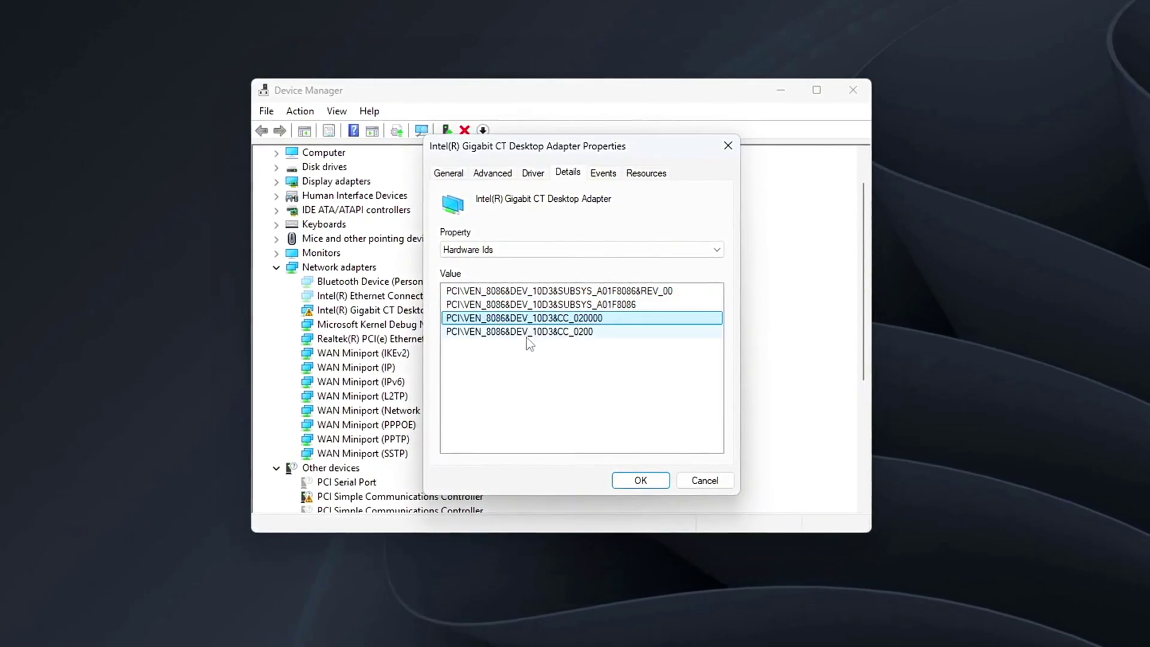
pyautogui.press('Up')
pyautogui.press('Up')
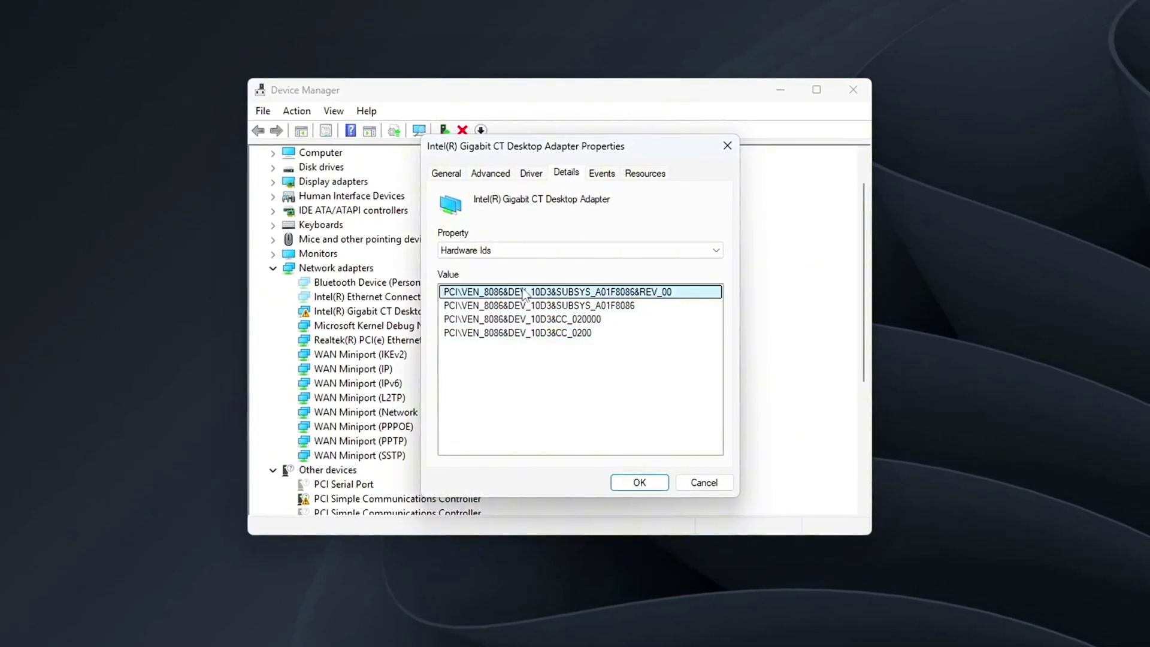
pyautogui.rightClick(513, 291)
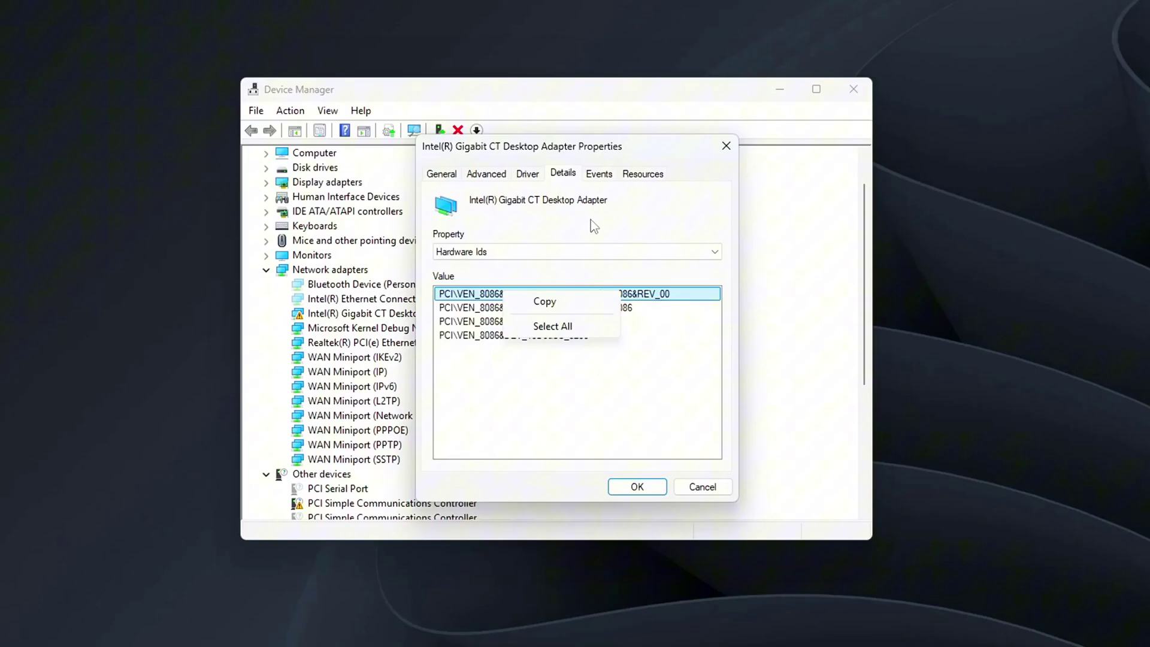
pyautogui.click(573, 306)
pyautogui.moveTo(690, 146); pyautogui.dragTo(159, 162)
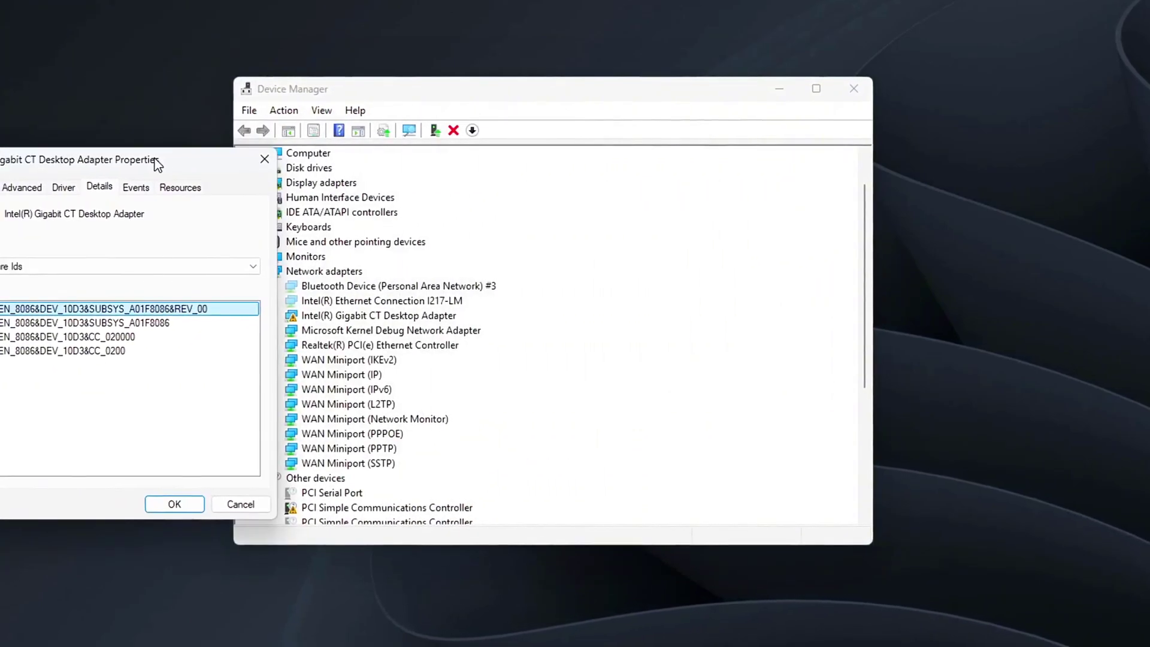
pyautogui.click(273, 160)
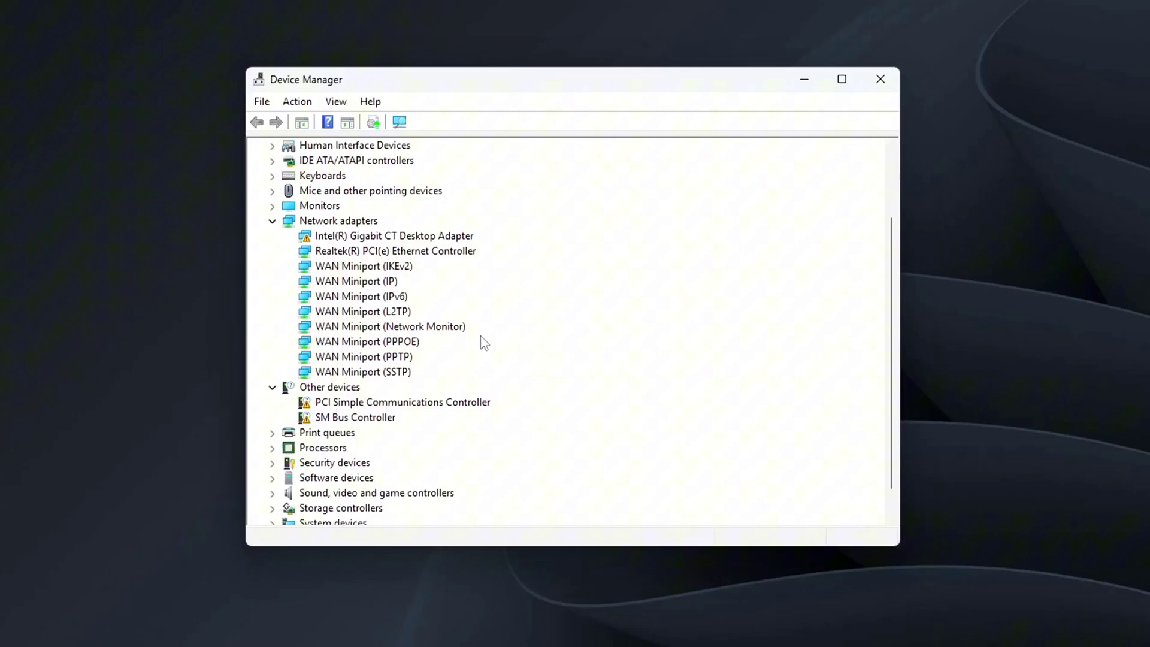
# Step: Select the Intel(R) Gigabit CT Desktop Adapter and open its context menu
pyautogui.click(371, 238)
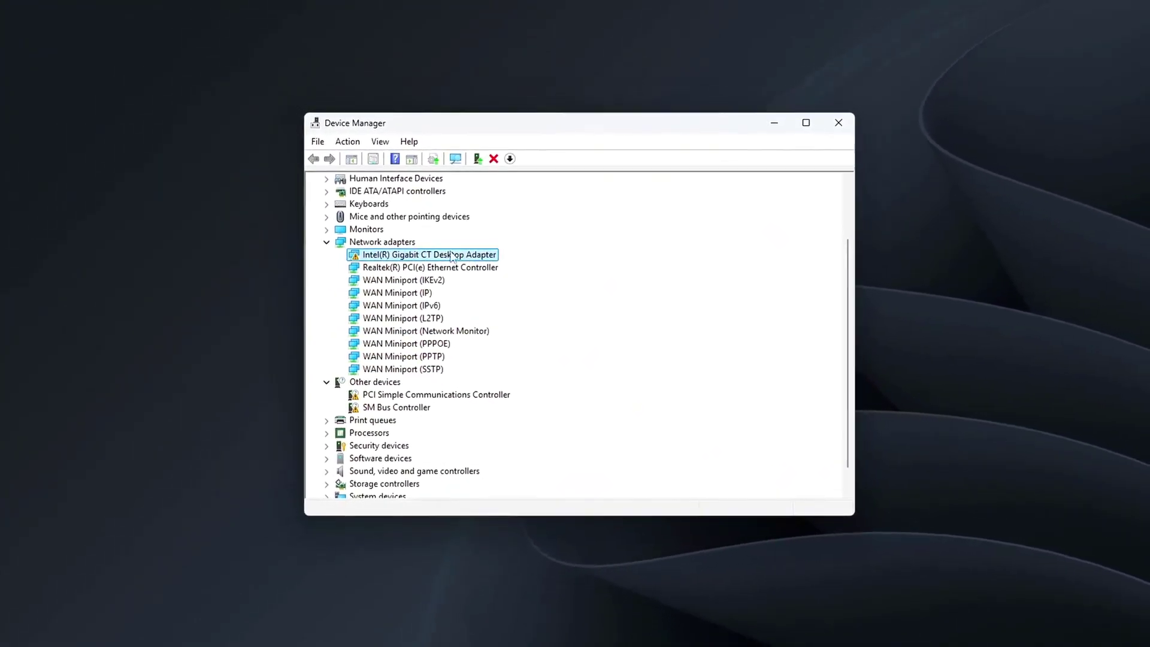
pyautogui.rightClick(446, 257)
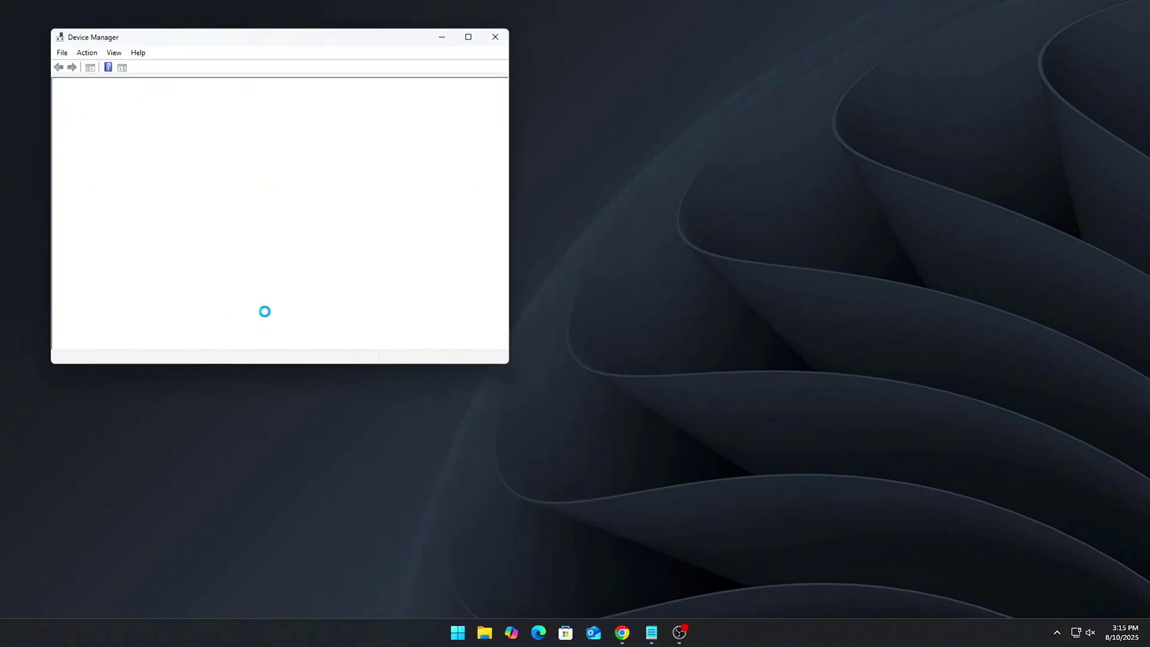
# Step: Open the Intel adapter's properties, glance at Details, and return to General showing Code 43
pyautogui.moveTo(265, 40); pyautogui.dragTo(528, 134)
pyautogui.scroll(-2, 481, 315)
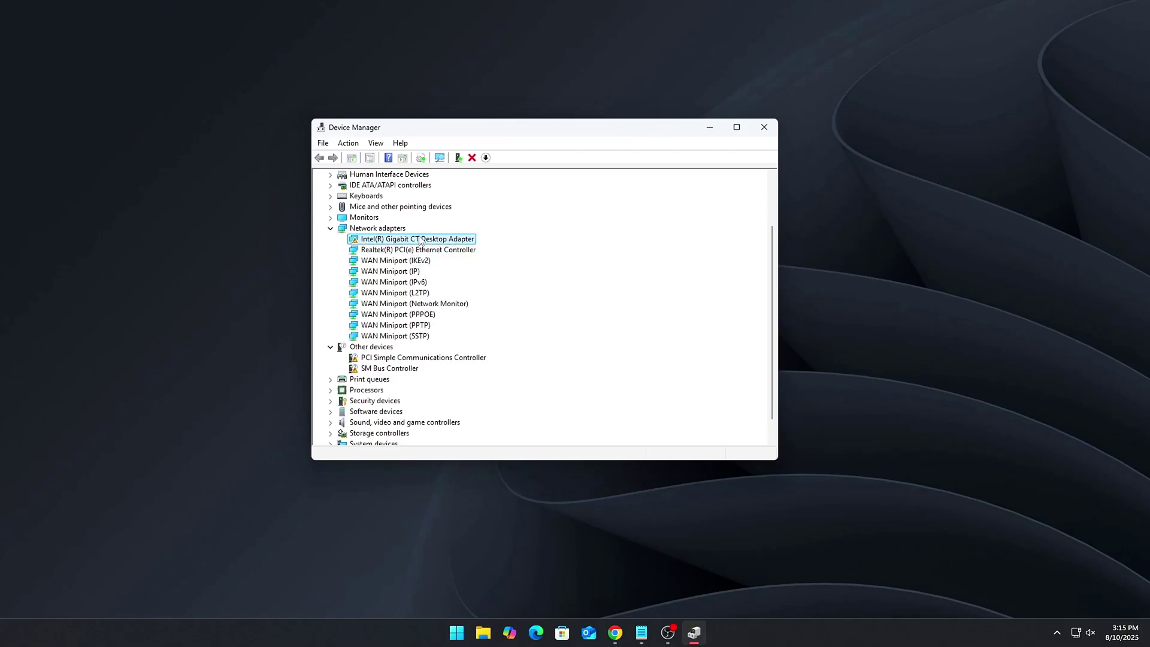
pyautogui.click(473, 309)
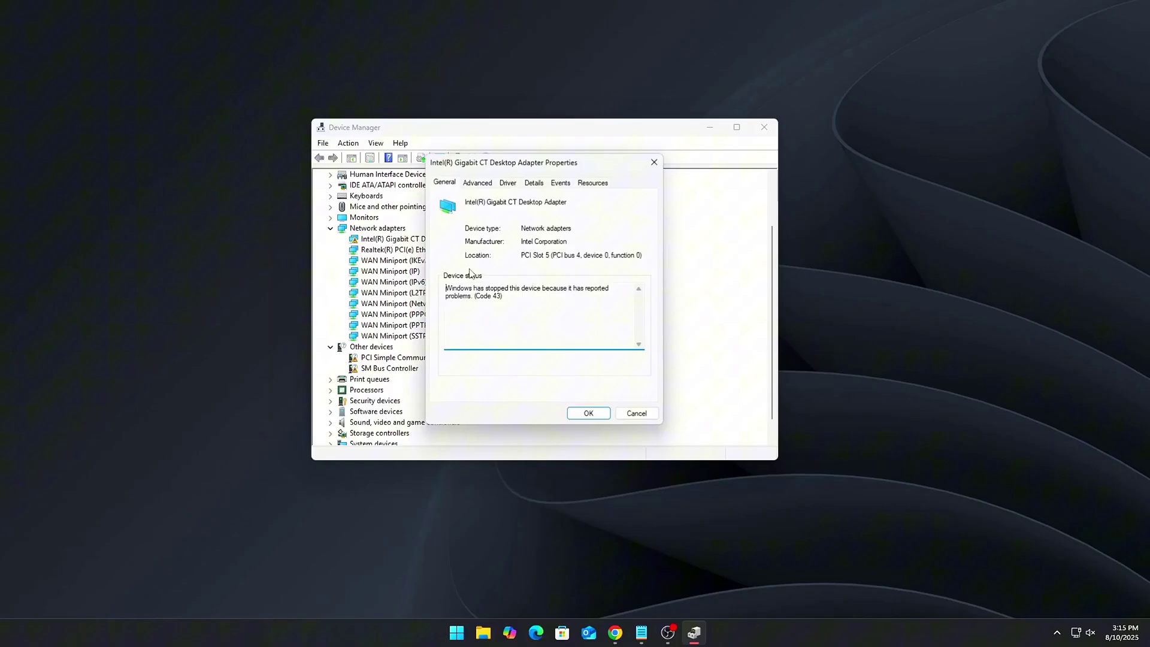
pyautogui.moveTo(575, 173); pyautogui.dragTo(609, 180)
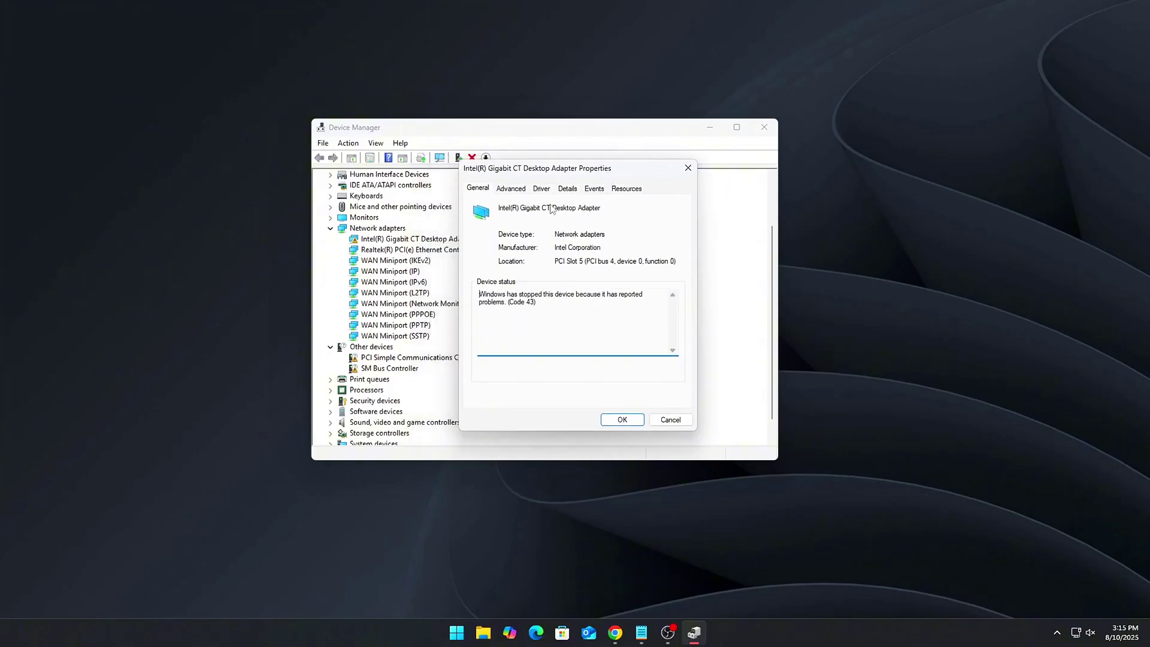
pyautogui.click(567, 189)
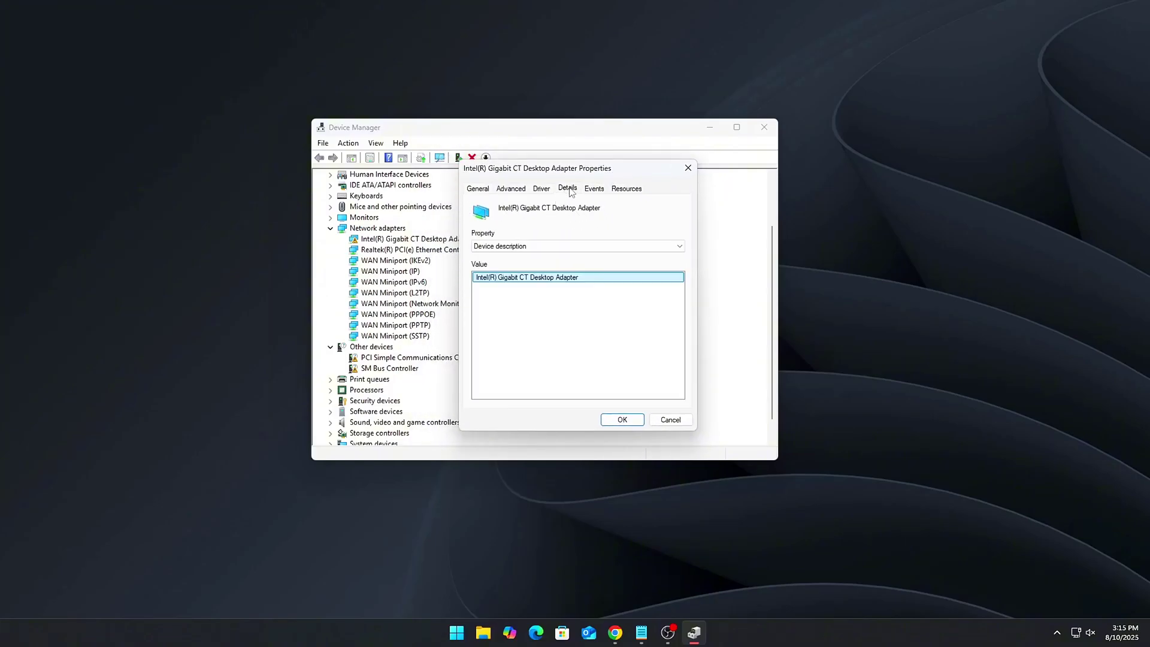
pyautogui.click(477, 190)
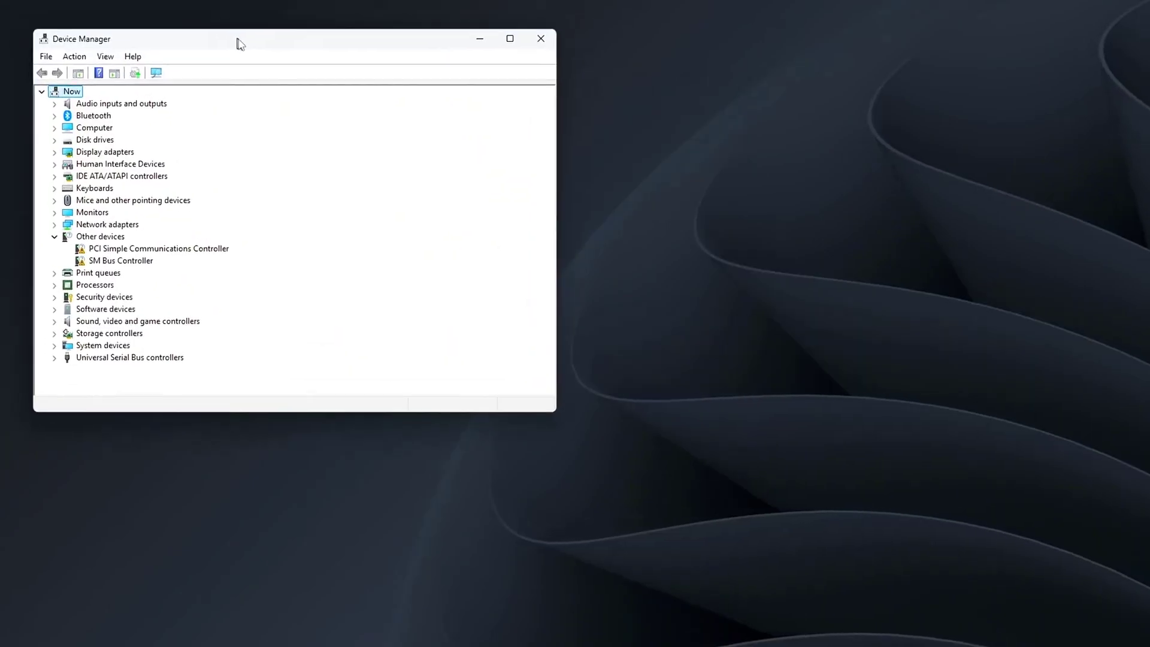
# Step: Move Device Manager to the screen centre with Network adapters in view
pyautogui.moveTo(237, 38); pyautogui.dragTo(502, 88)
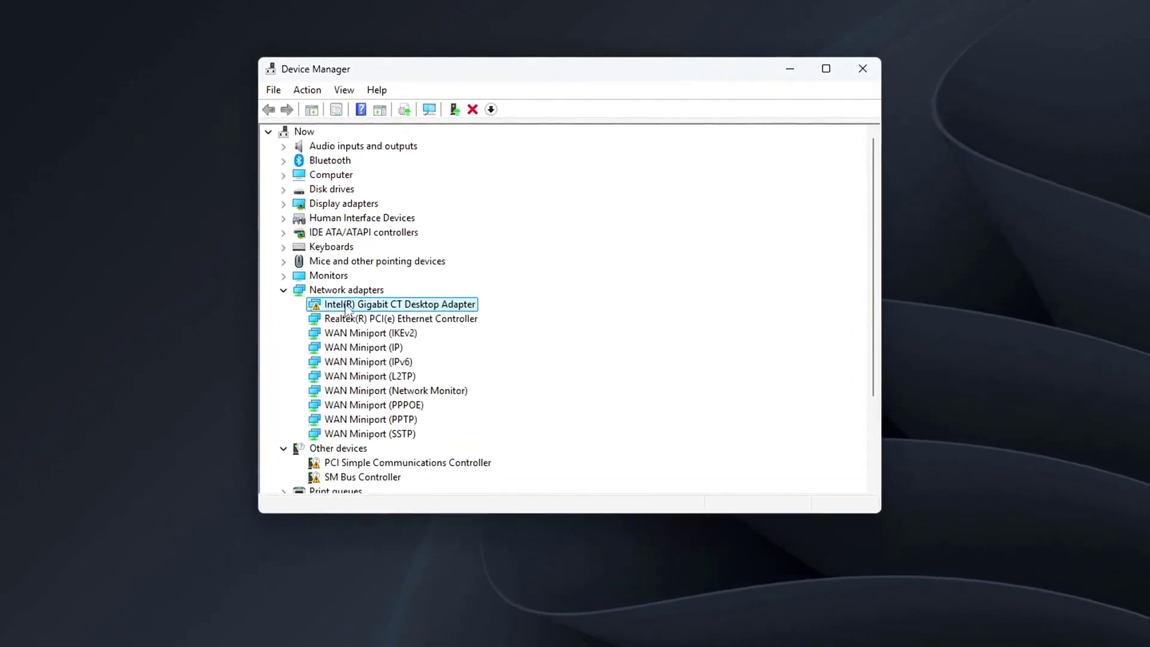
# Step: In Advanced properties, set Interrupt Moderation to Disabled and Interrupt Moderation Rate to Off
pyautogui.click(388, 406)
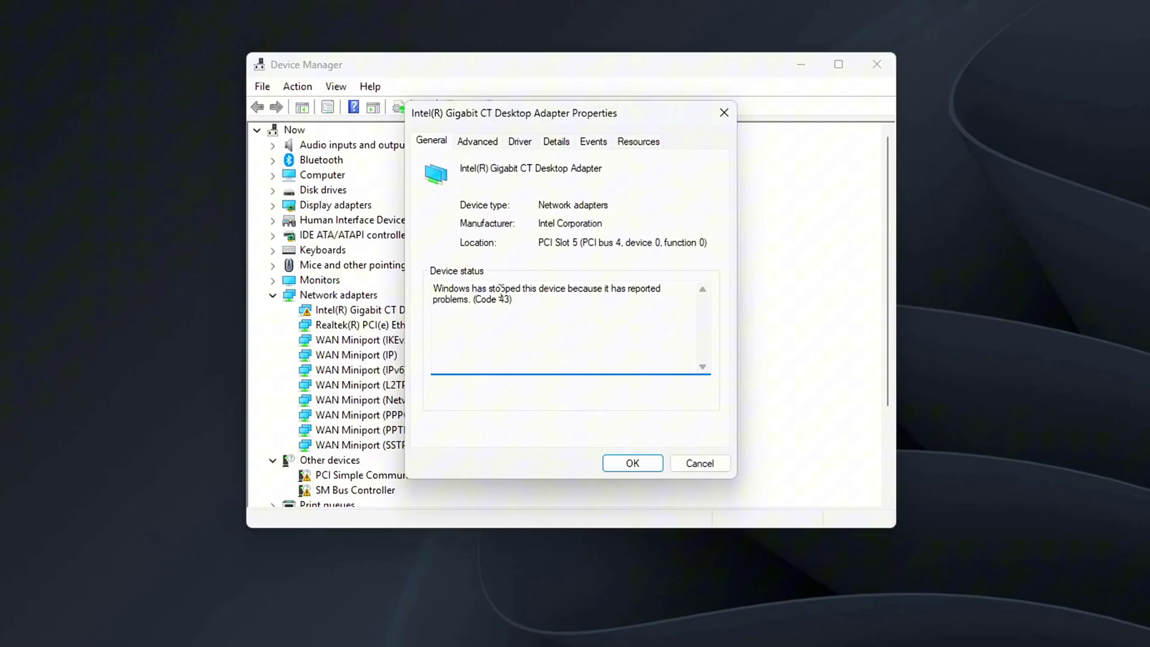
pyautogui.click(476, 140)
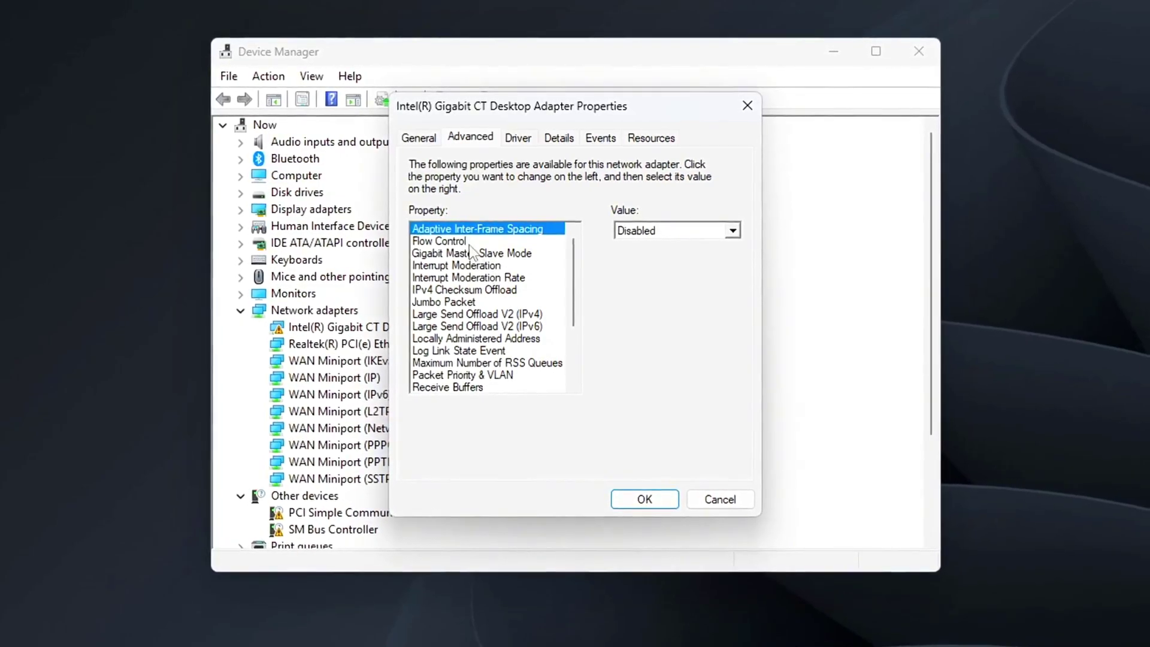
pyautogui.click(470, 264)
pyautogui.click(680, 233)
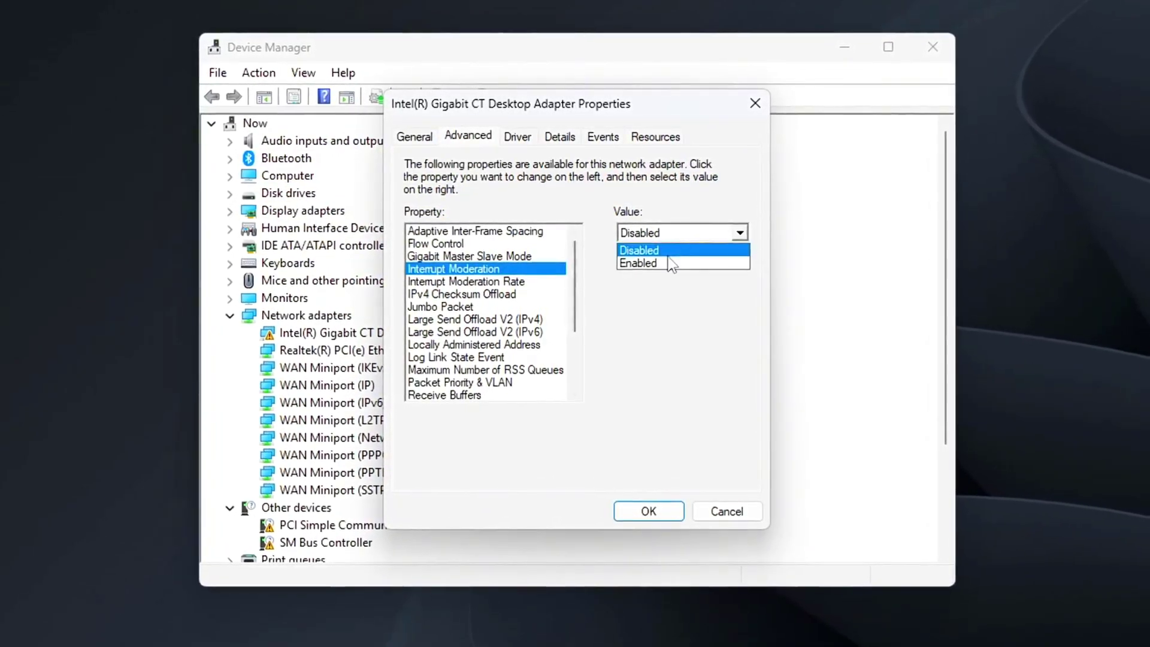
pyautogui.click(670, 260)
pyautogui.click(679, 233)
pyautogui.click(672, 251)
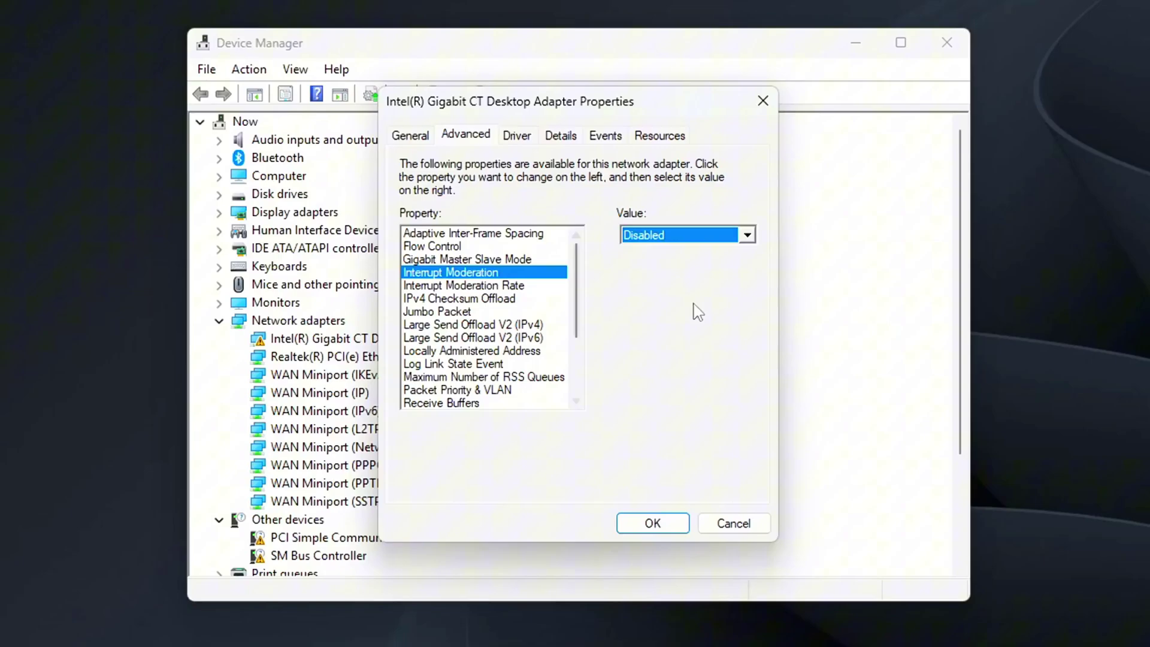
pyautogui.click(464, 283)
pyautogui.click(704, 237)
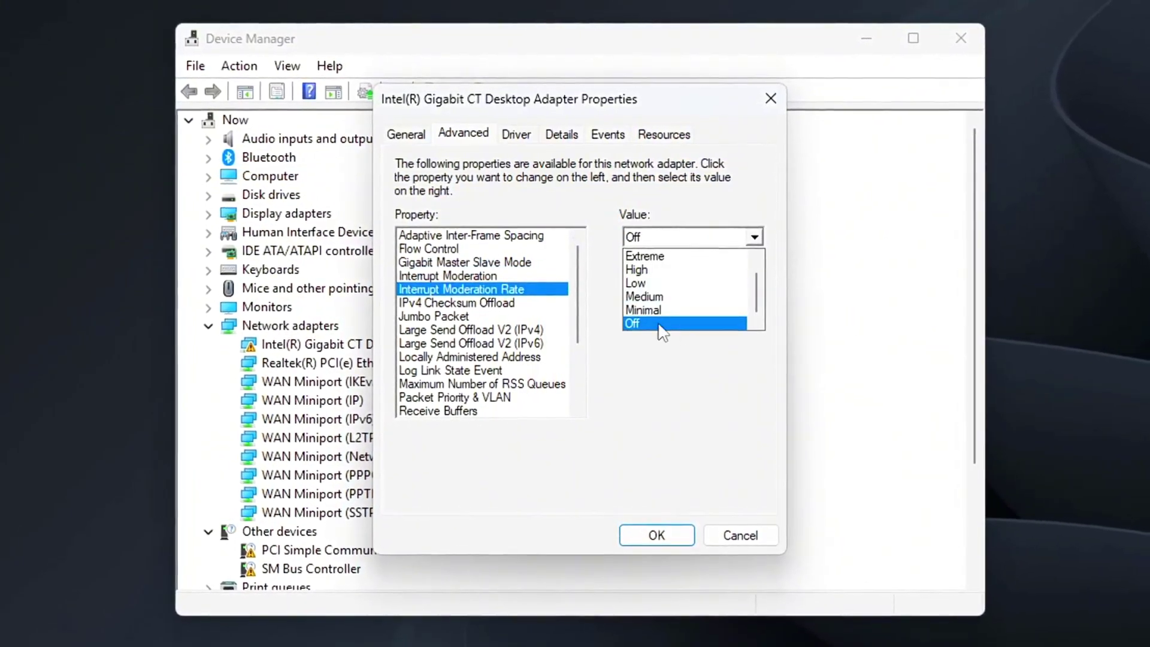
pyautogui.click(661, 319)
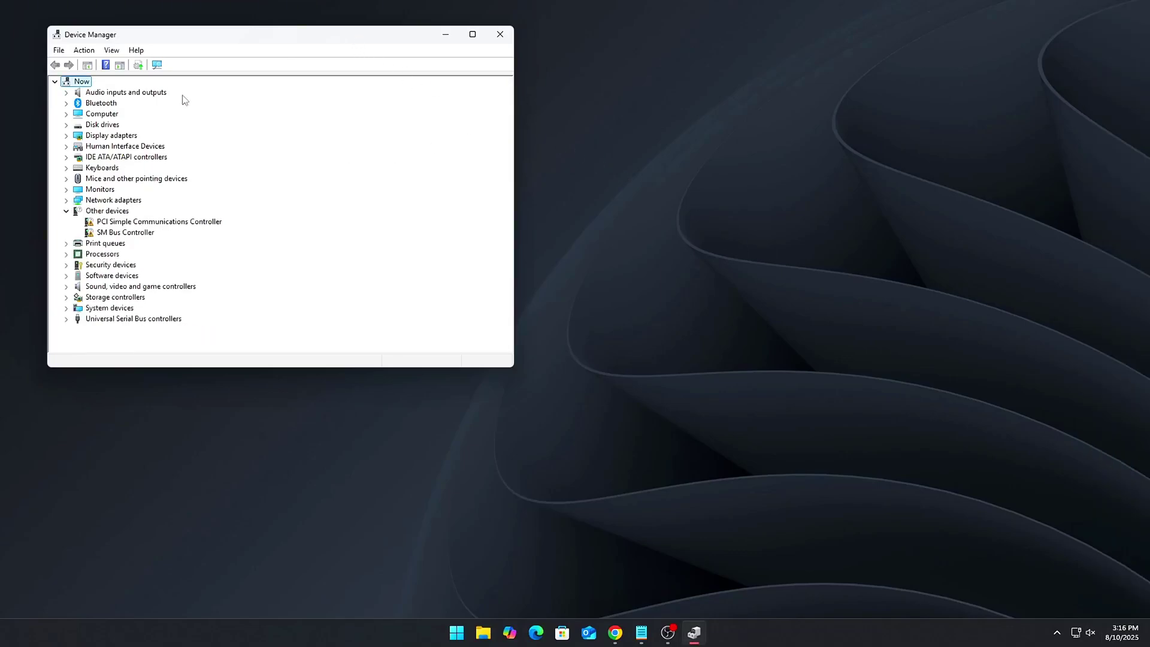
# Step: Expand Network adapters and reopen the Intel adapter's Advanced tab, confirming Interrupt Moderation Rate is Off
pyautogui.moveTo(228, 38); pyautogui.dragTo(508, 97)
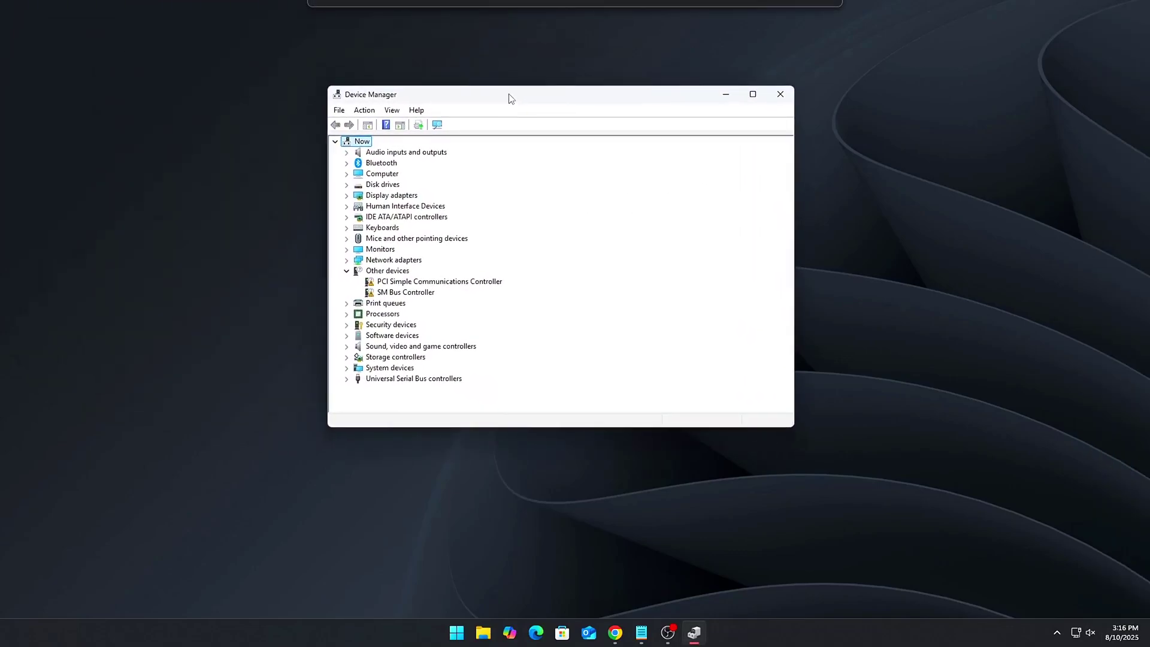
pyautogui.click(360, 261)
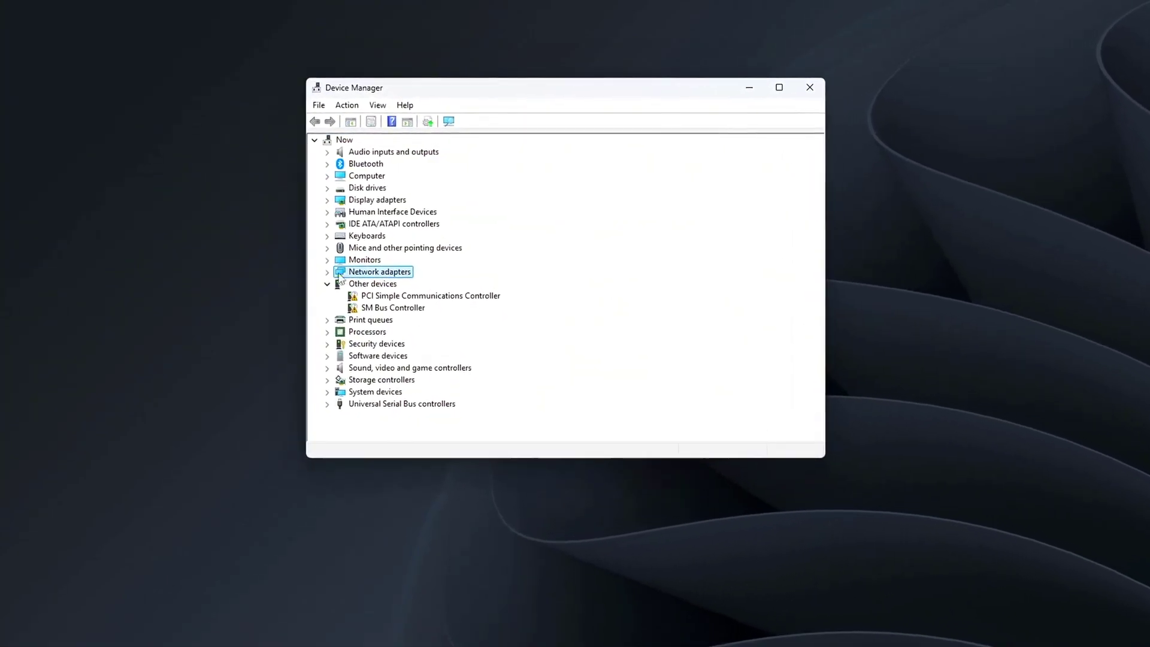
pyautogui.doubleClick(339, 272)
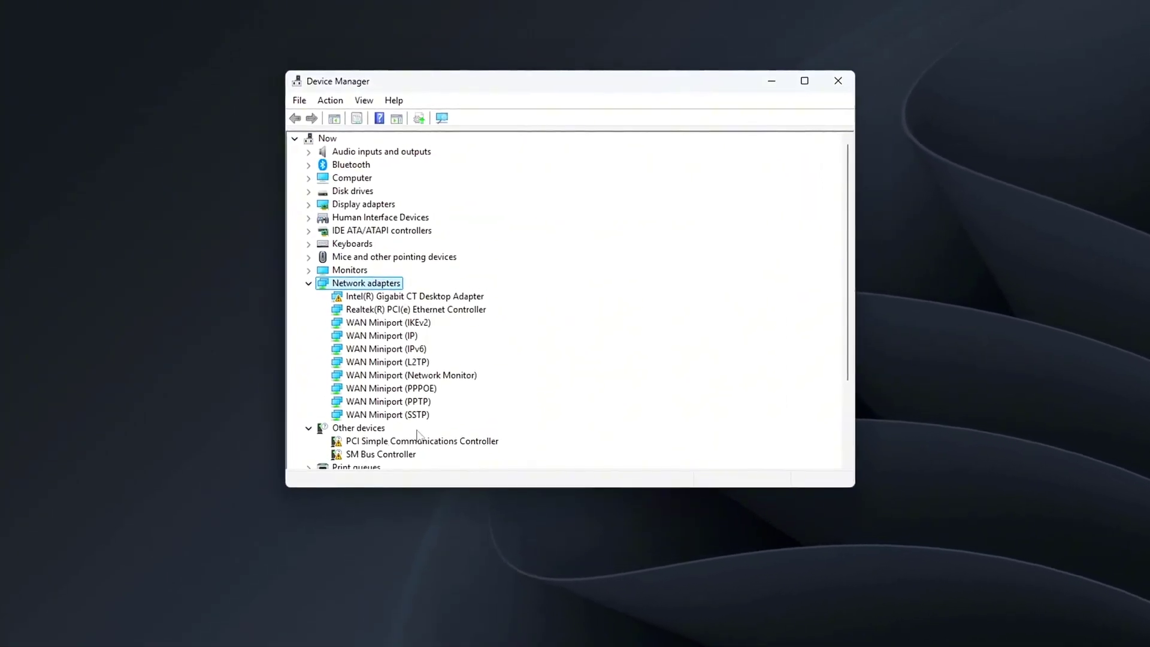
pyautogui.click(361, 297)
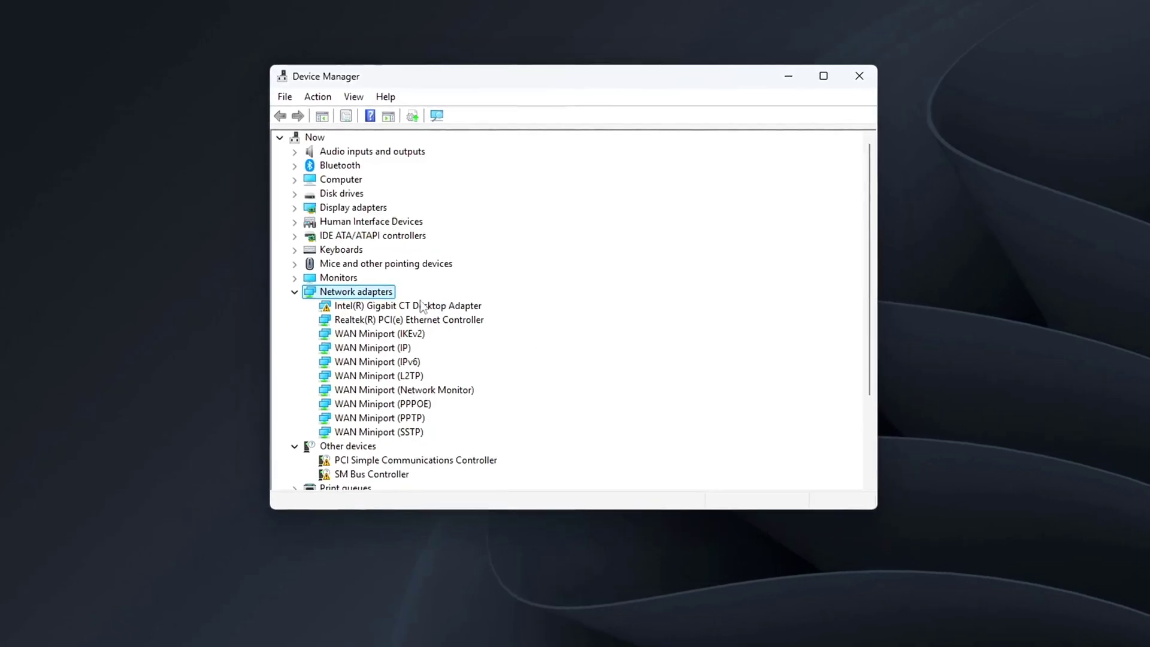
pyautogui.rightClick(348, 312)
pyautogui.click(395, 403)
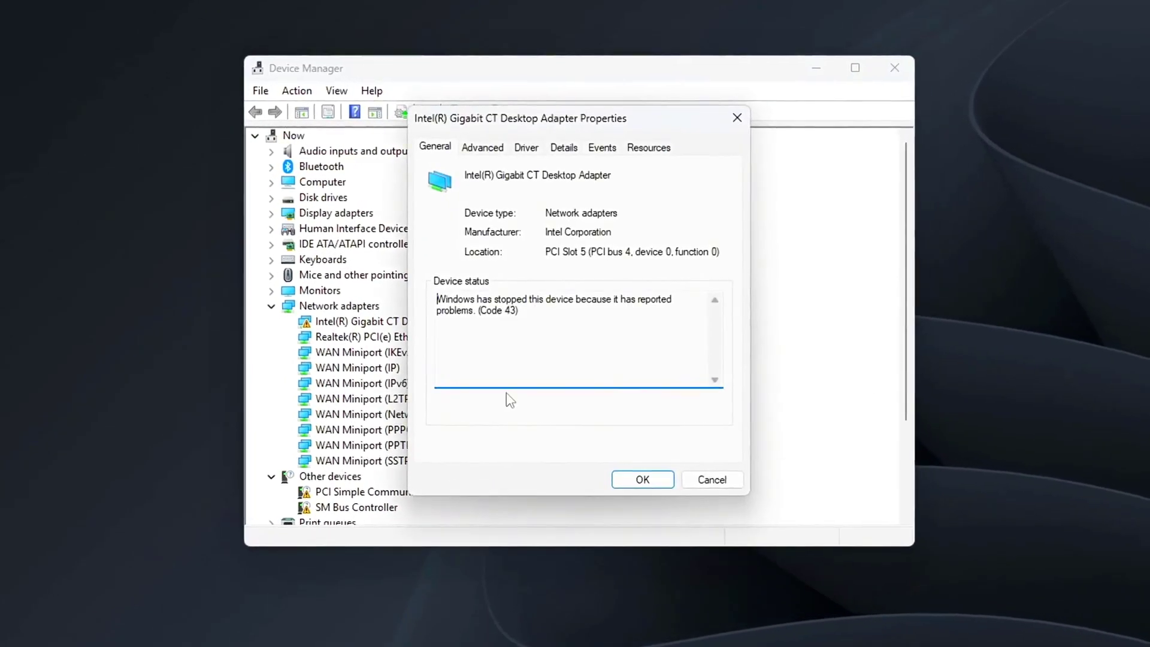
pyautogui.click(484, 148)
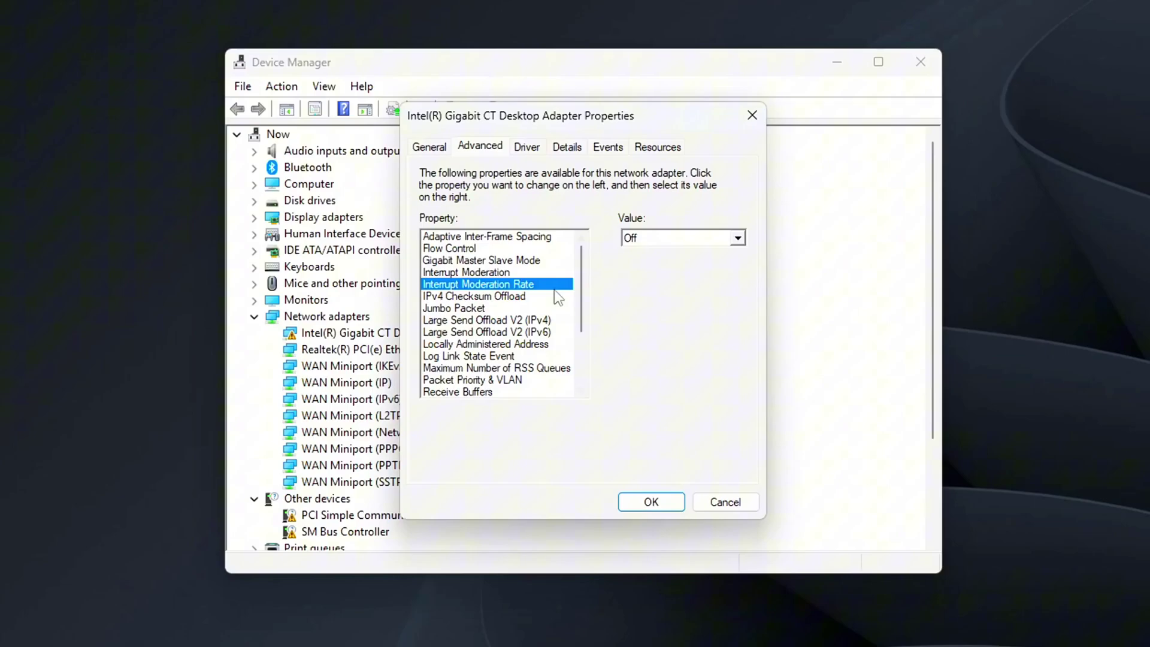
# Step: Confirm Interrupt Moderation is Disabled on the Intel adapter and apply the settings with OK
pyautogui.click(510, 261)
pyautogui.click(524, 285)
pyautogui.click(518, 273)
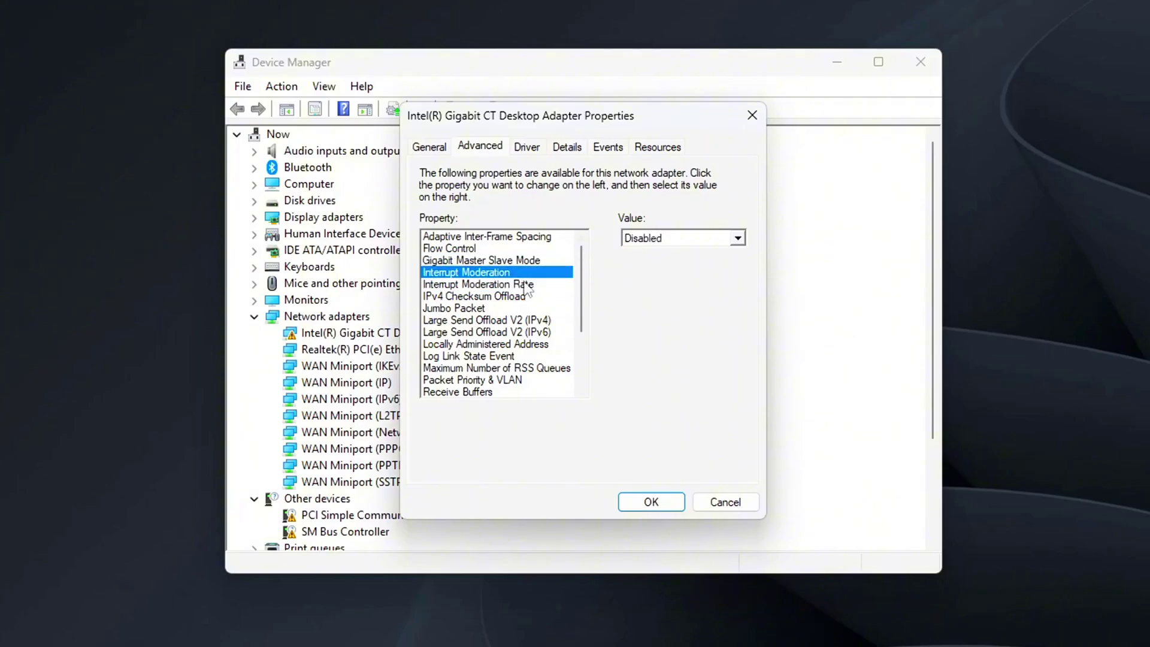
pyautogui.click(678, 503)
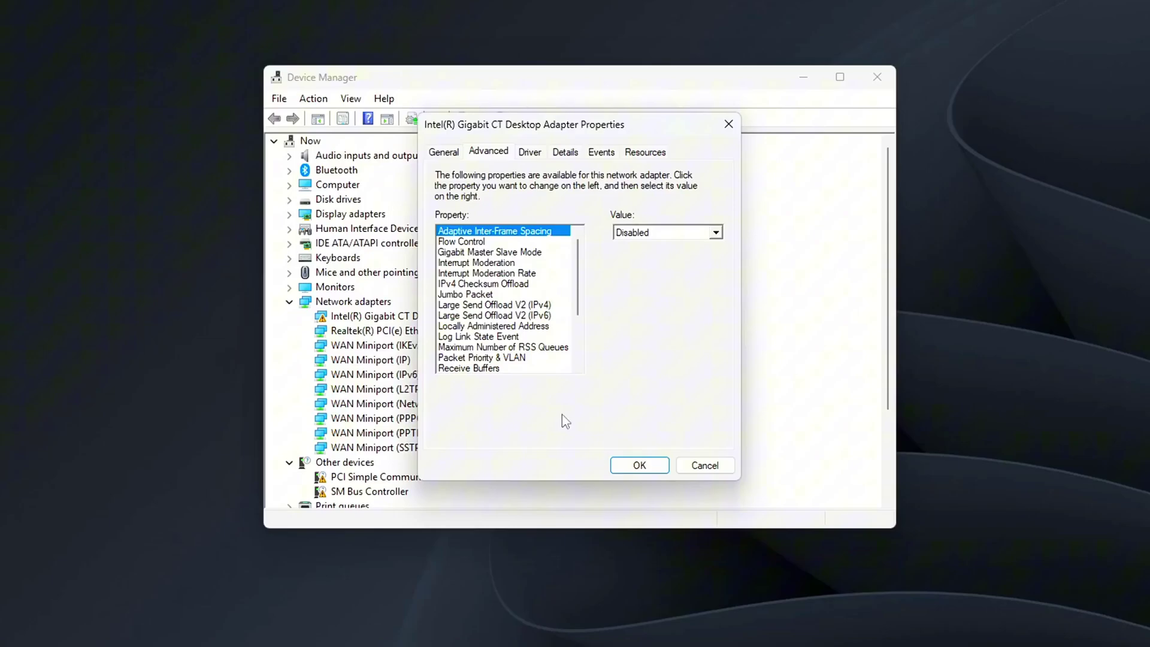
# Step: Set Receive Side Scaling to Enabled in the Intel adapter's Advanced tab and apply with OK
pyautogui.moveTo(576, 280); pyautogui.dragTo(579, 312)
pyautogui.click(525, 309)
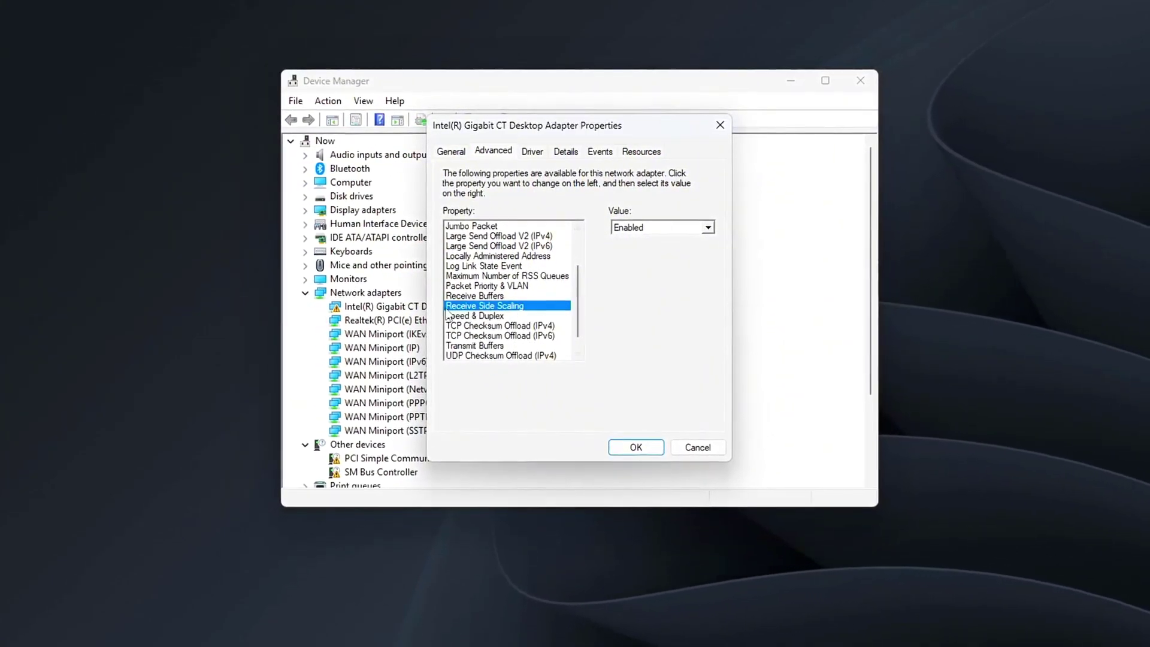
pyautogui.click(665, 227)
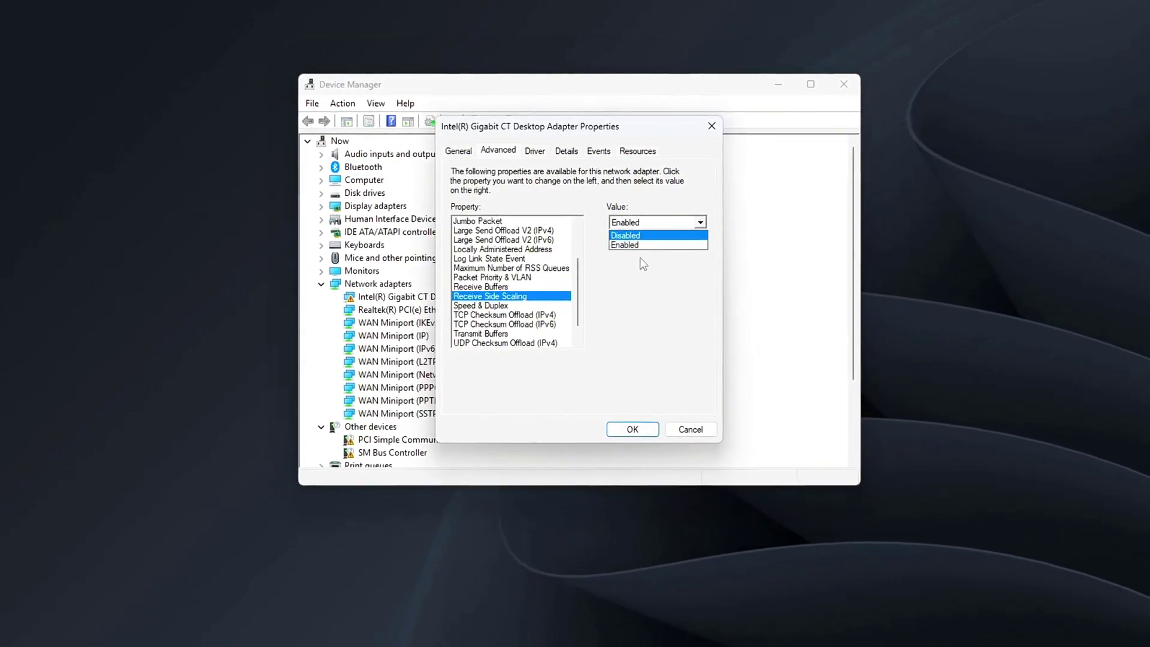
pyautogui.click(659, 246)
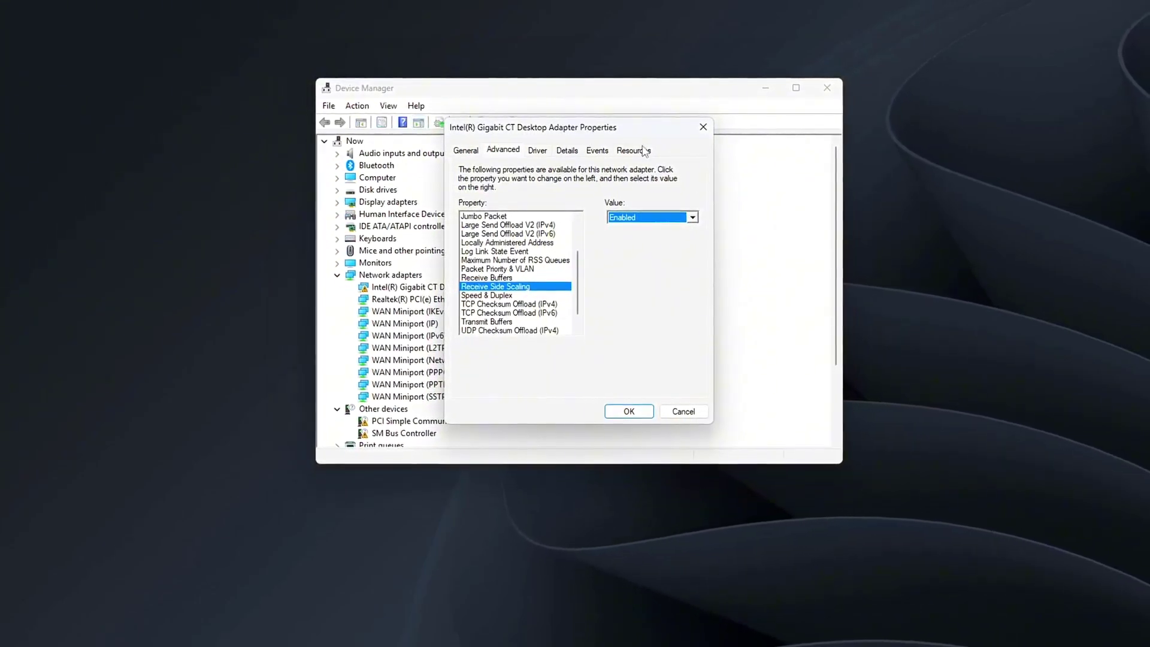
pyautogui.click(626, 408)
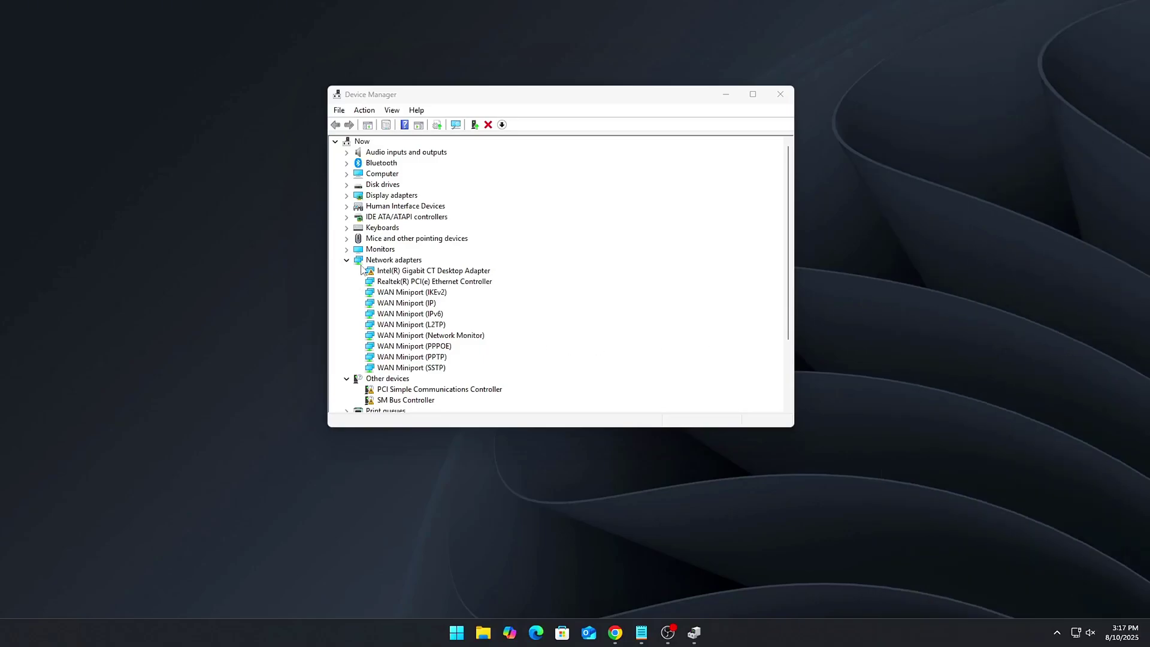
# Step: Reopen the adapter's Advanced properties and verify Receive Side Scaling is still Enabled
pyautogui.doubleClick(397, 273)
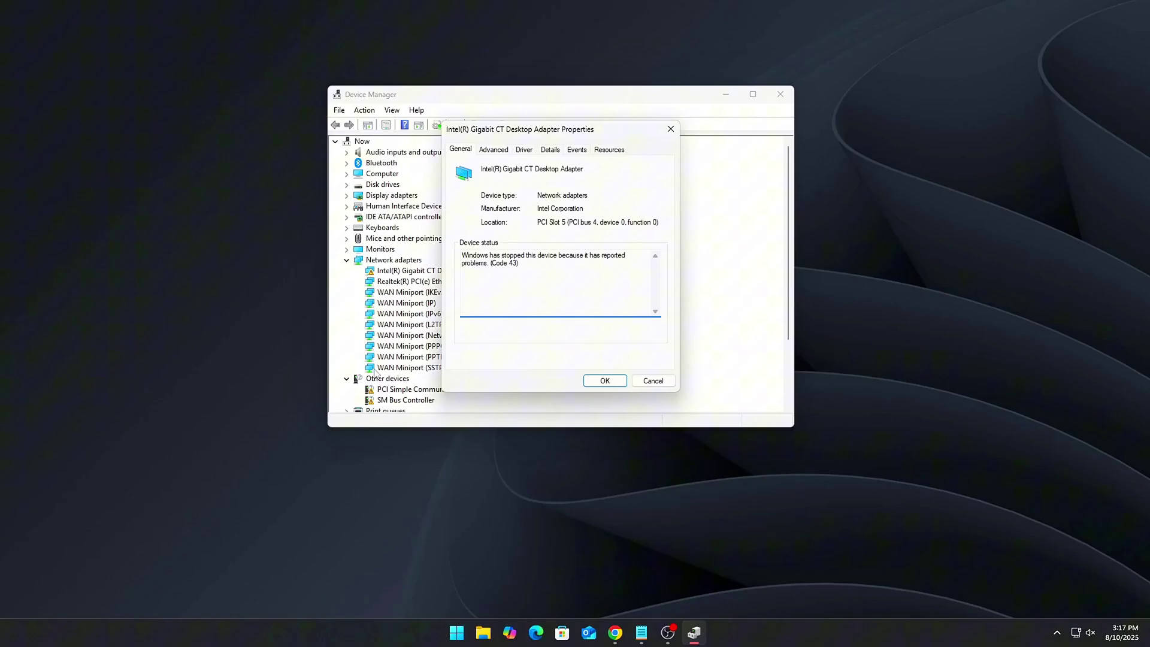
pyautogui.click(498, 152)
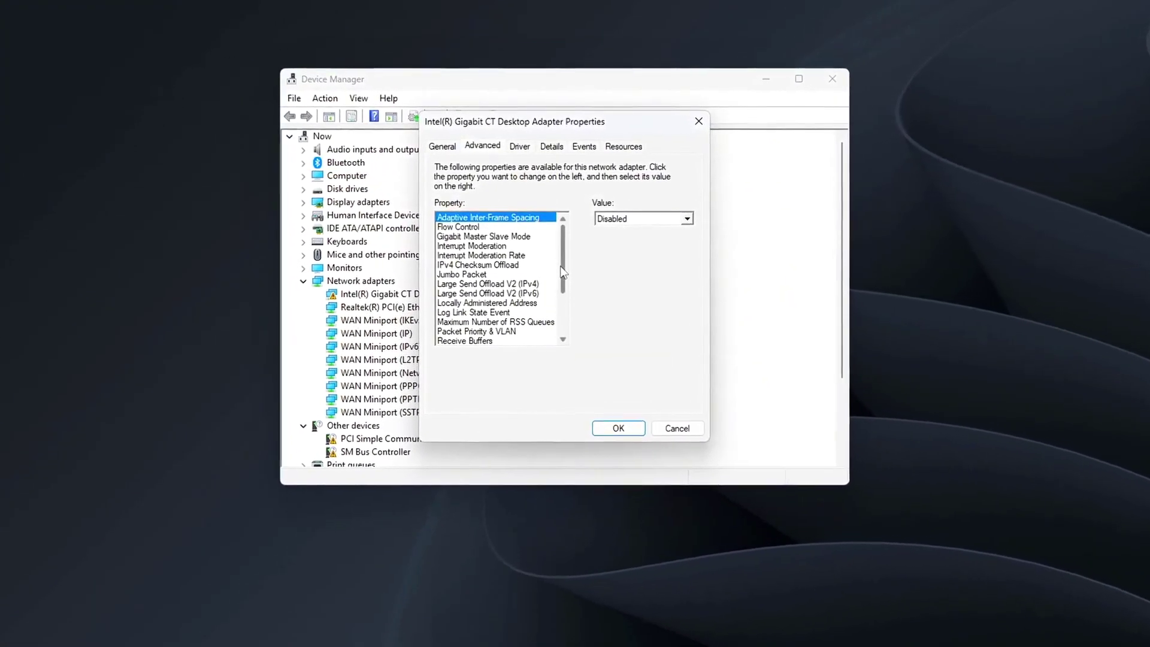
pyautogui.moveTo(563, 264); pyautogui.dragTo(565, 317)
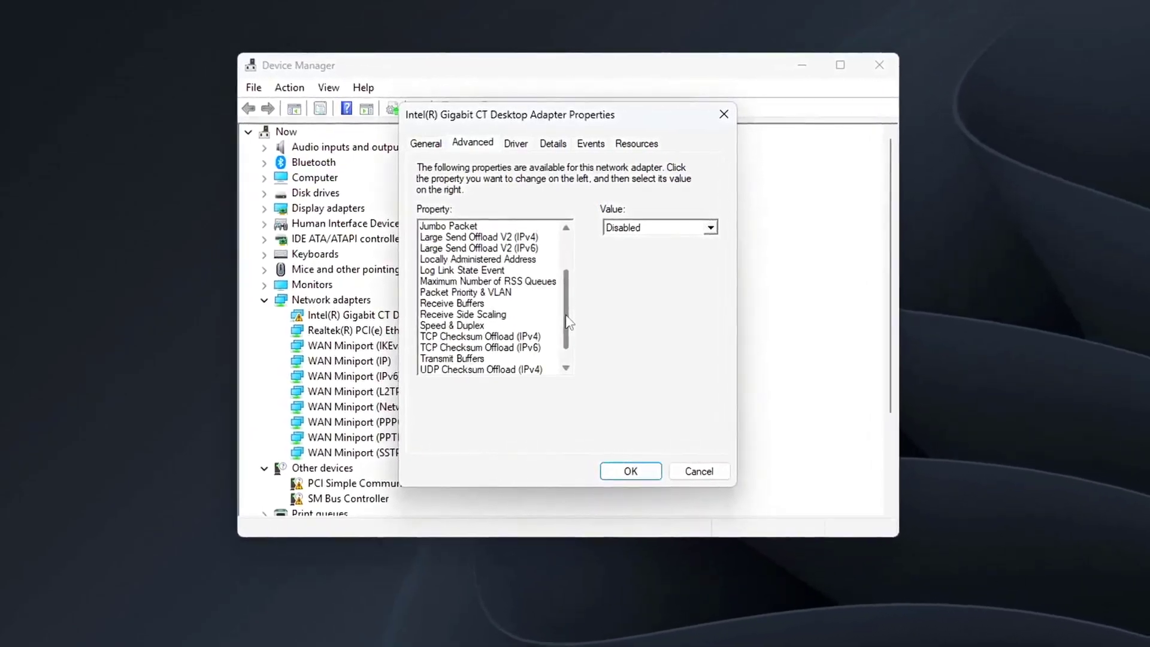
pyautogui.click(426, 311)
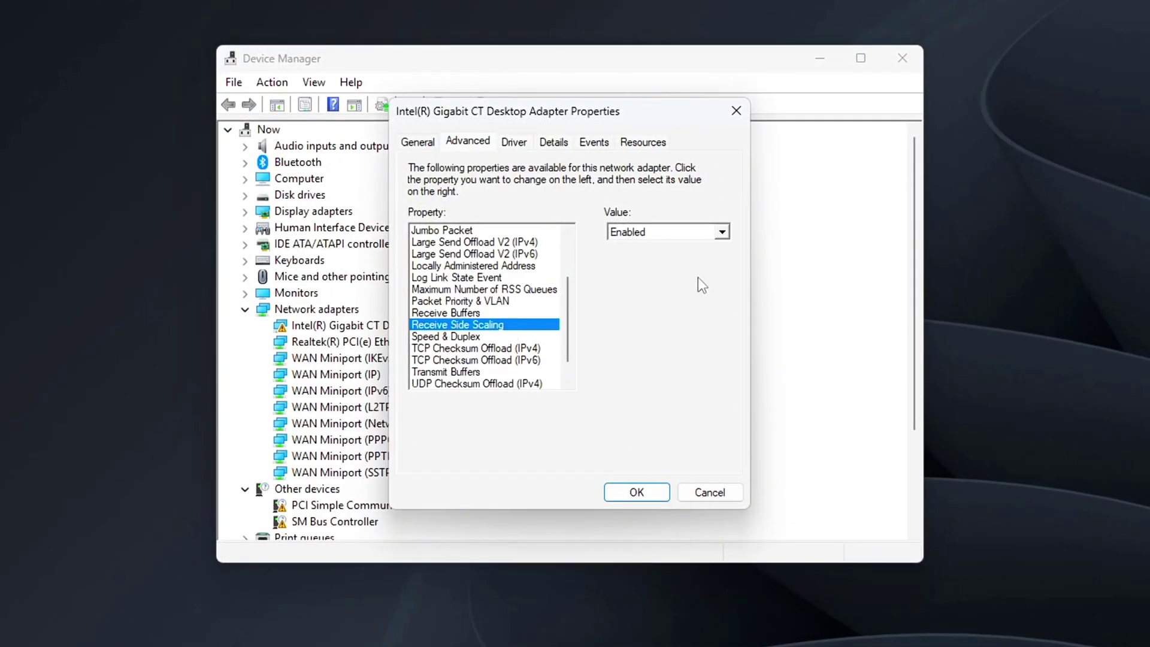
pyautogui.click(671, 231)
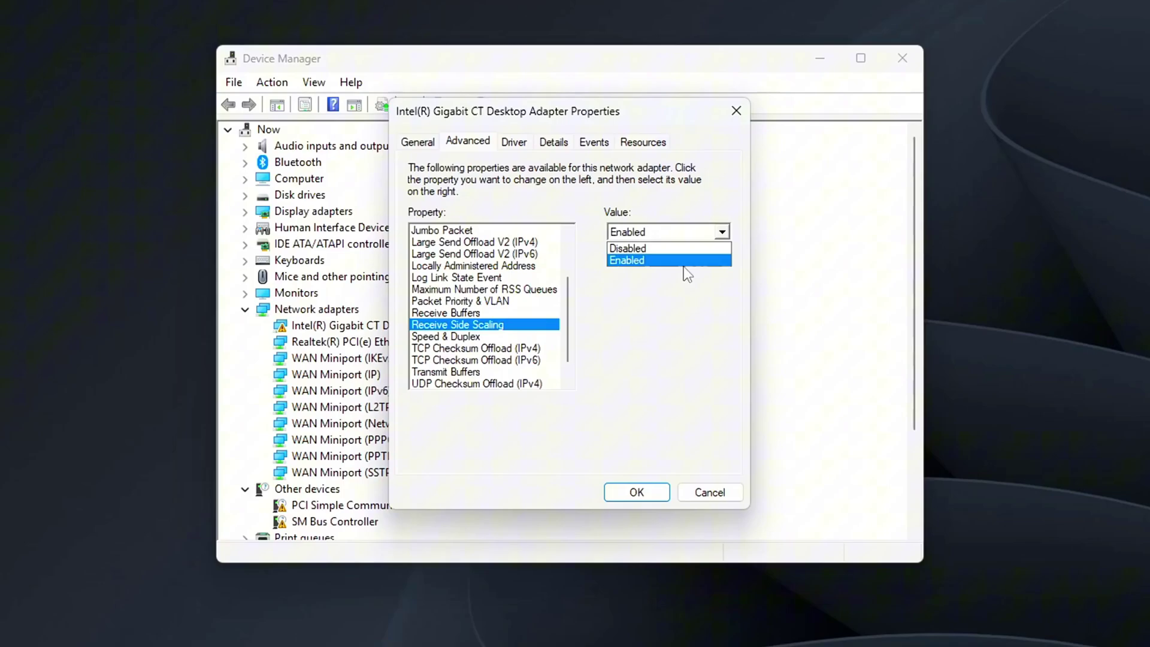
pyautogui.click(634, 261)
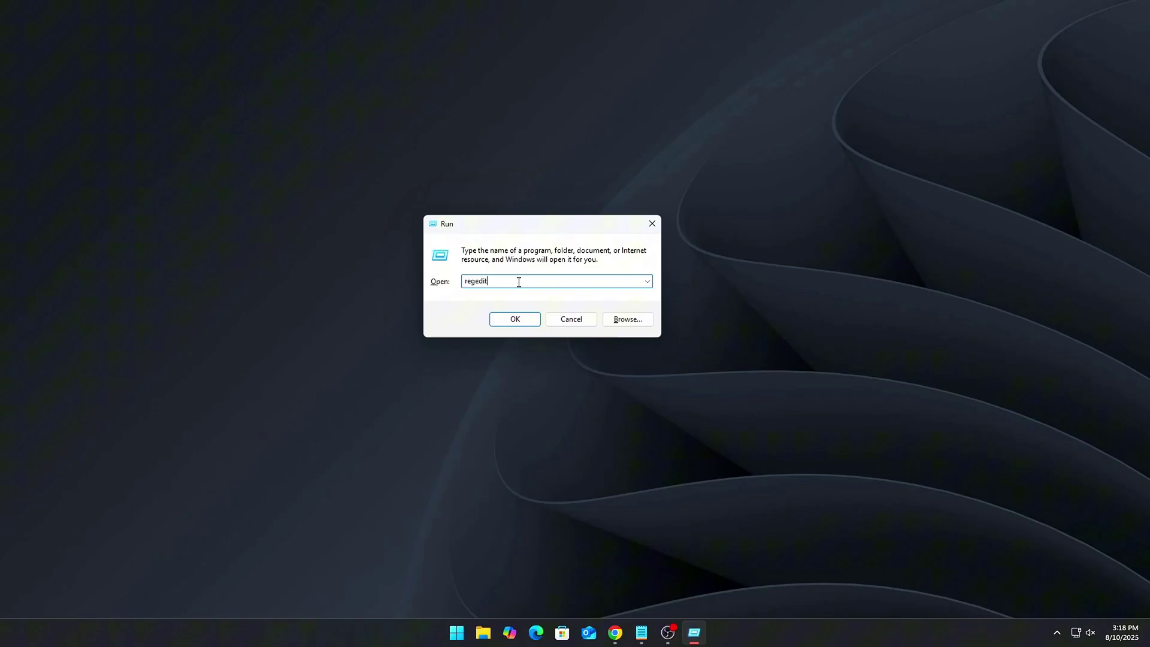
# Step: Launch regedit and jump to the Multimedia\SystemProfile key by pasting its path
pyautogui.write('reged')
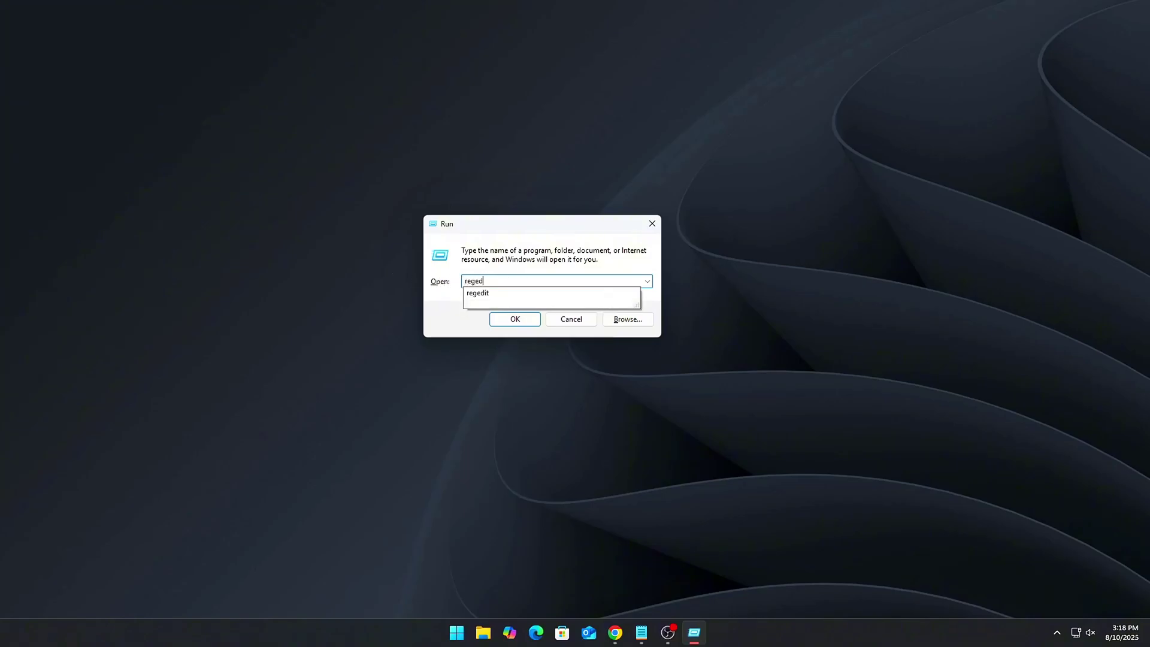
pyautogui.write('it')
pyautogui.press('Return')
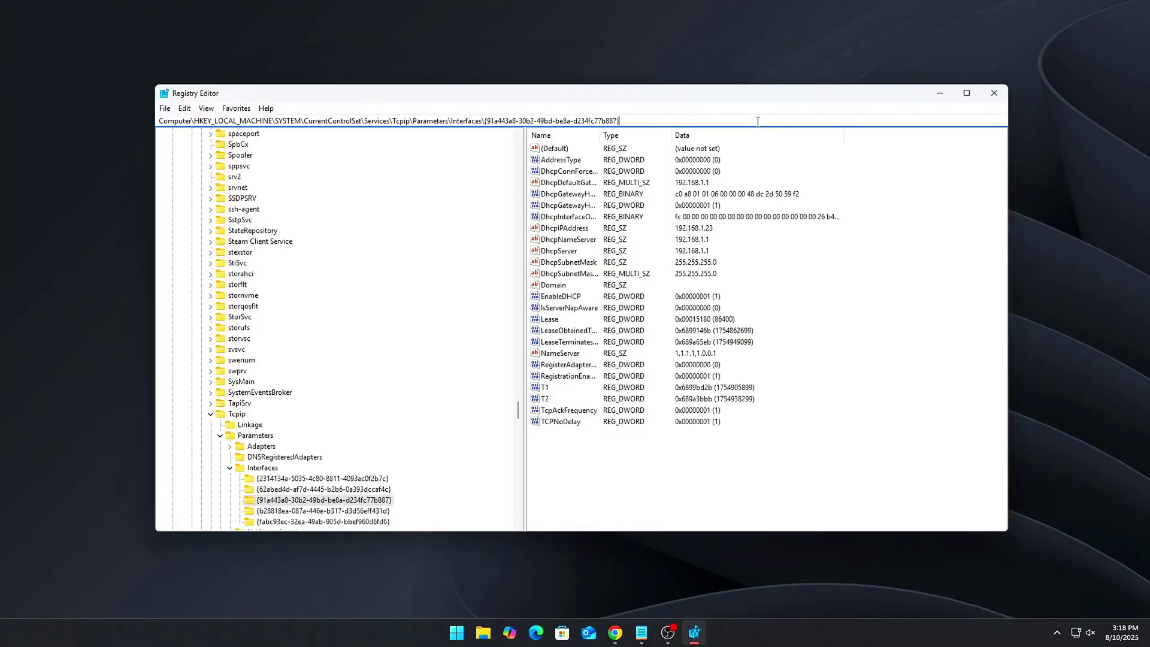
pyautogui.hotkey('ctrl', 'a')
pyautogui.press('BackSpace')
pyautogui.write('Computer\\HKEY_LOCAL_MACHINE\\SOFTWARE\\Microsoft\\Windows NT\\CurrentVersion\\Multimedia\\SystemProfile')
pyautogui.press('Return')
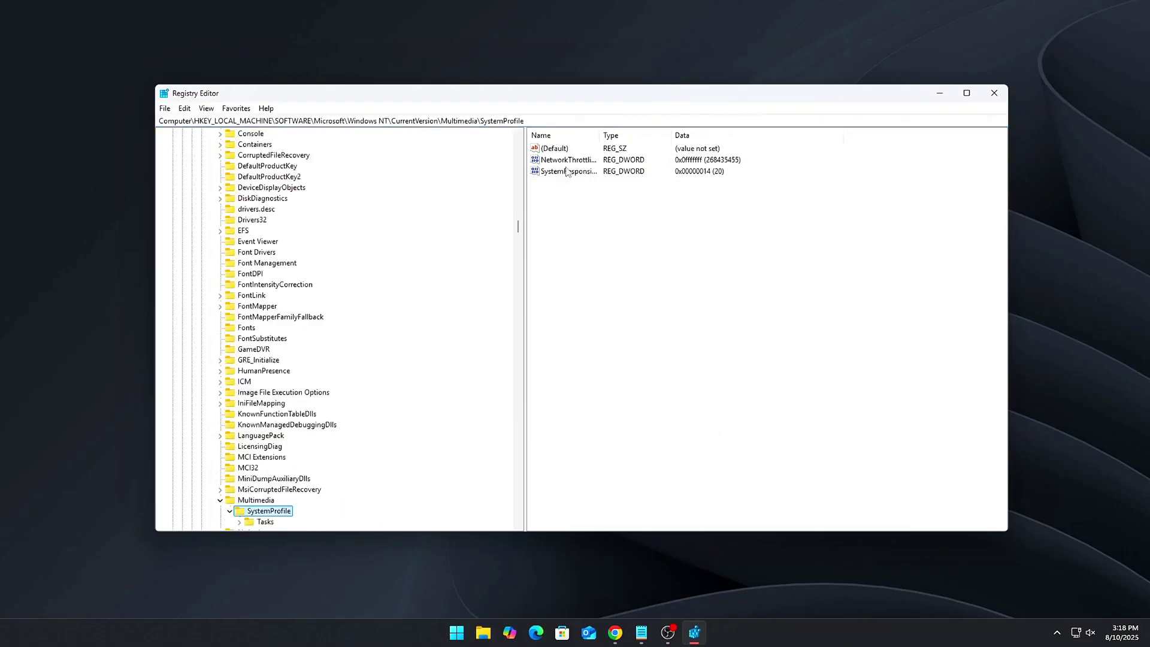
# Step: Set NetworkThrottlingIndex to ffffffff (0xffffffff) to turn off network throttling
pyautogui.doubleClick(546, 162)
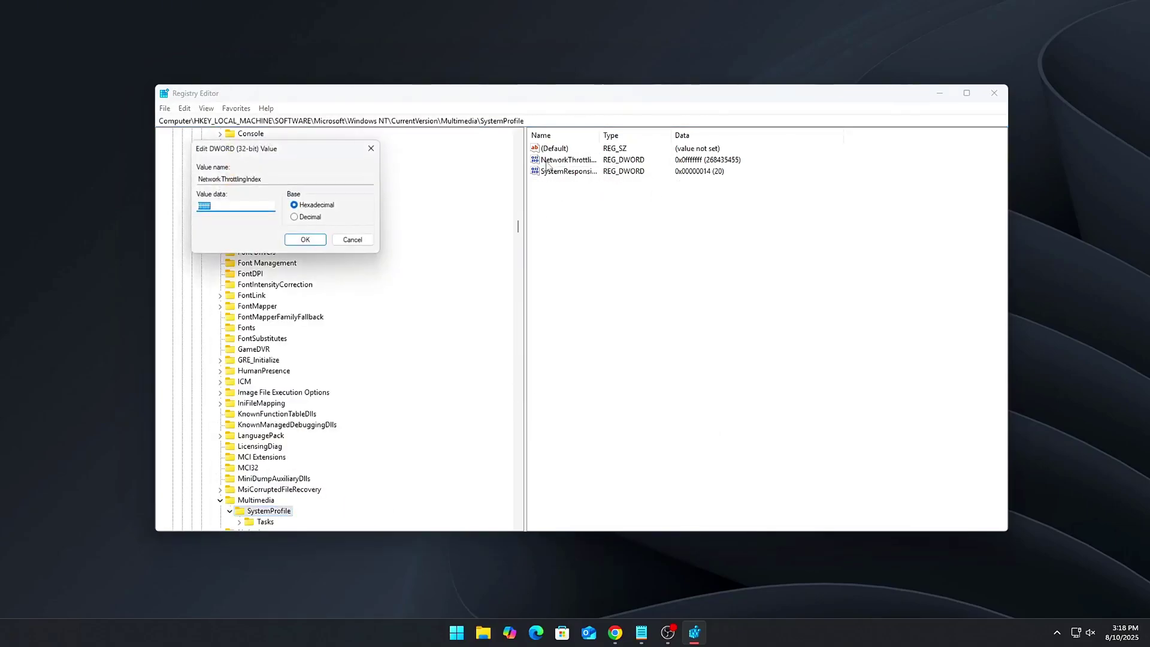
pyautogui.moveTo(290, 154); pyautogui.dragTo(718, 251)
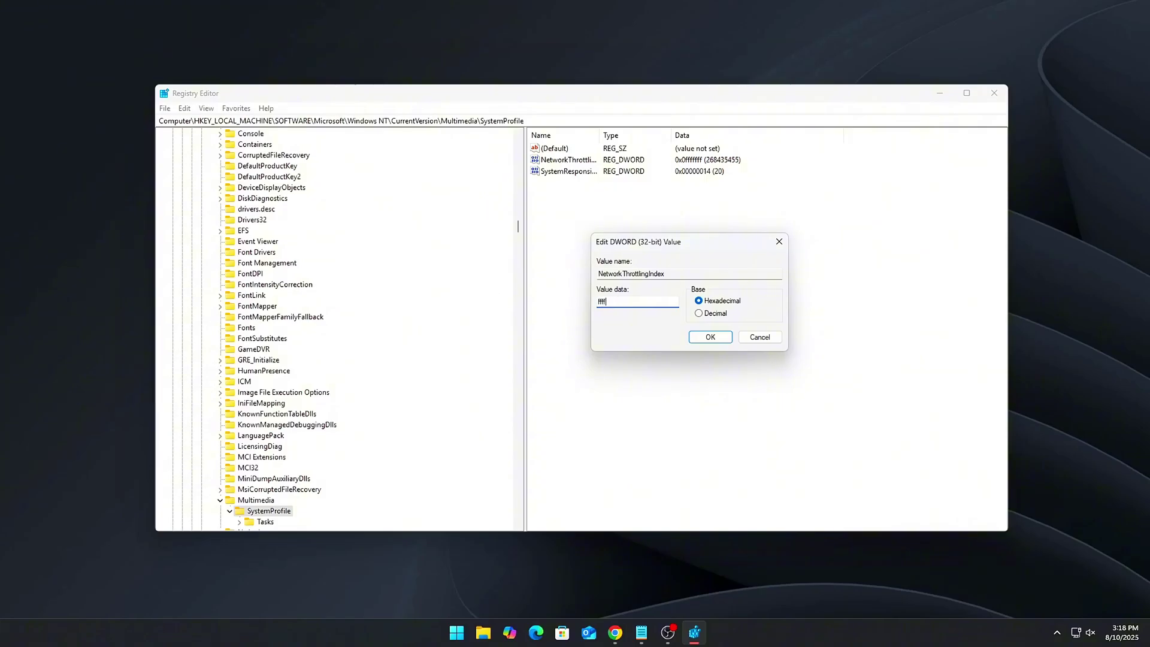
pyautogui.write('ffff')
pyautogui.write('ffff')
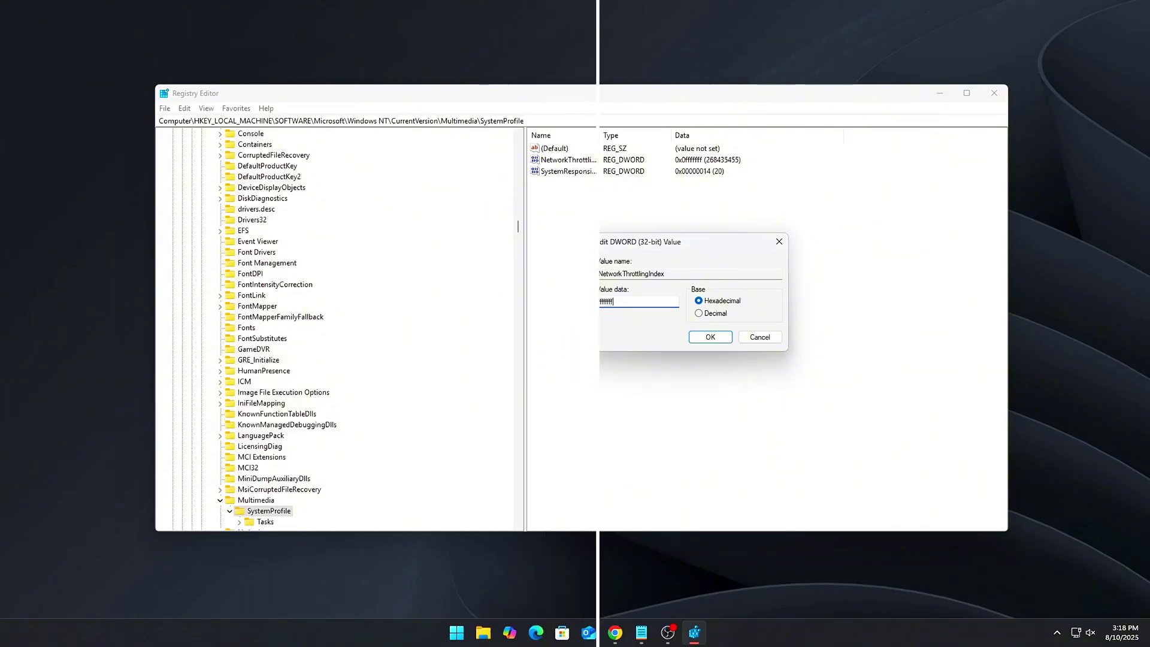
pyautogui.press('Return')
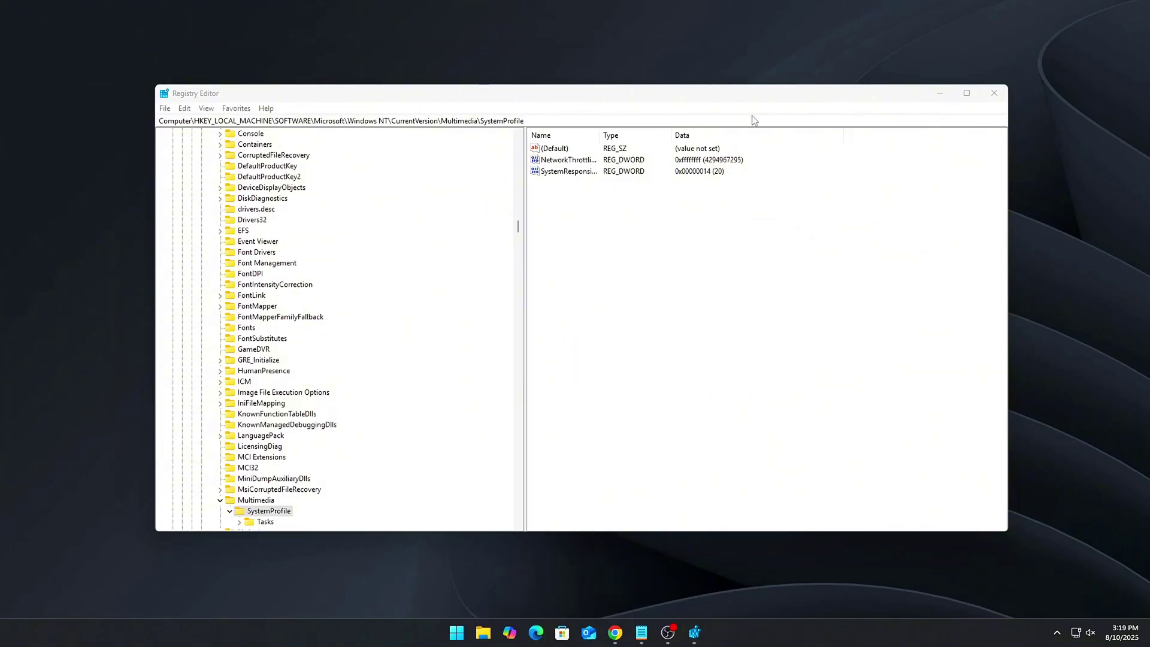
pyautogui.click(755, 119)
# Step: Go to the SystemProfile\Tasks\Games key and confirm GPU Priority 8 and Priority 6
pyautogui.hotkey('ctrl', 'a')
pyautogui.write('HKEY_LOCAL_MACHINE\\SOFTWARE\\Microsoft\\Windows NT\\CurrentVersion\\Multimedia\\SystemProfile\\Tasks\\Games')
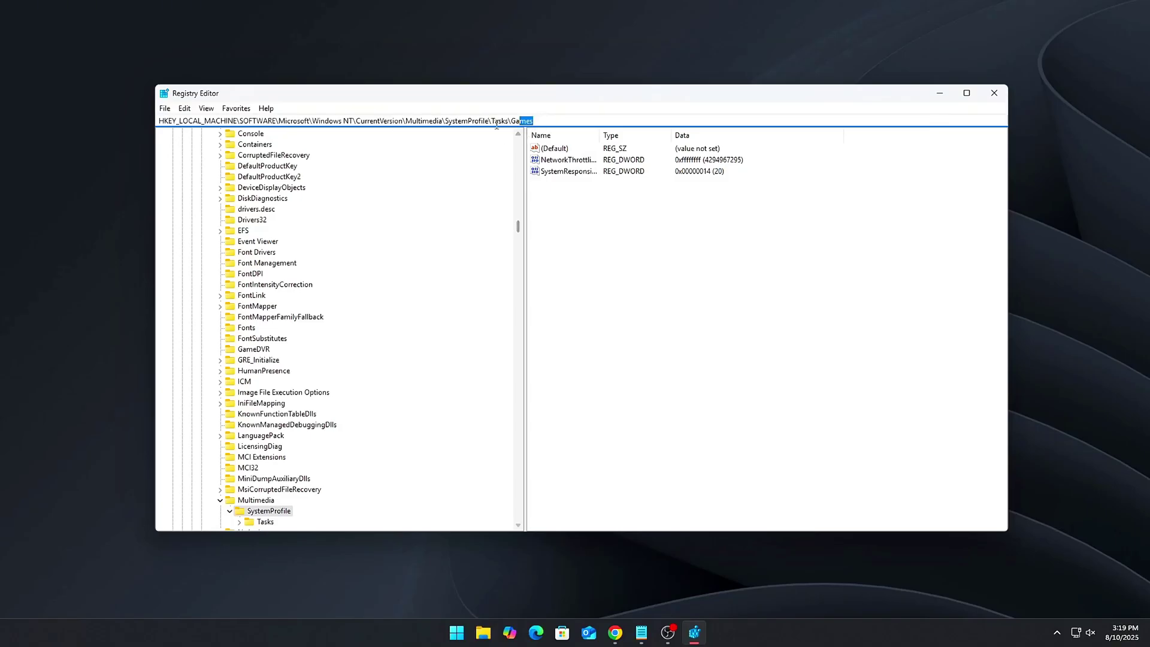
pyautogui.press('Return')
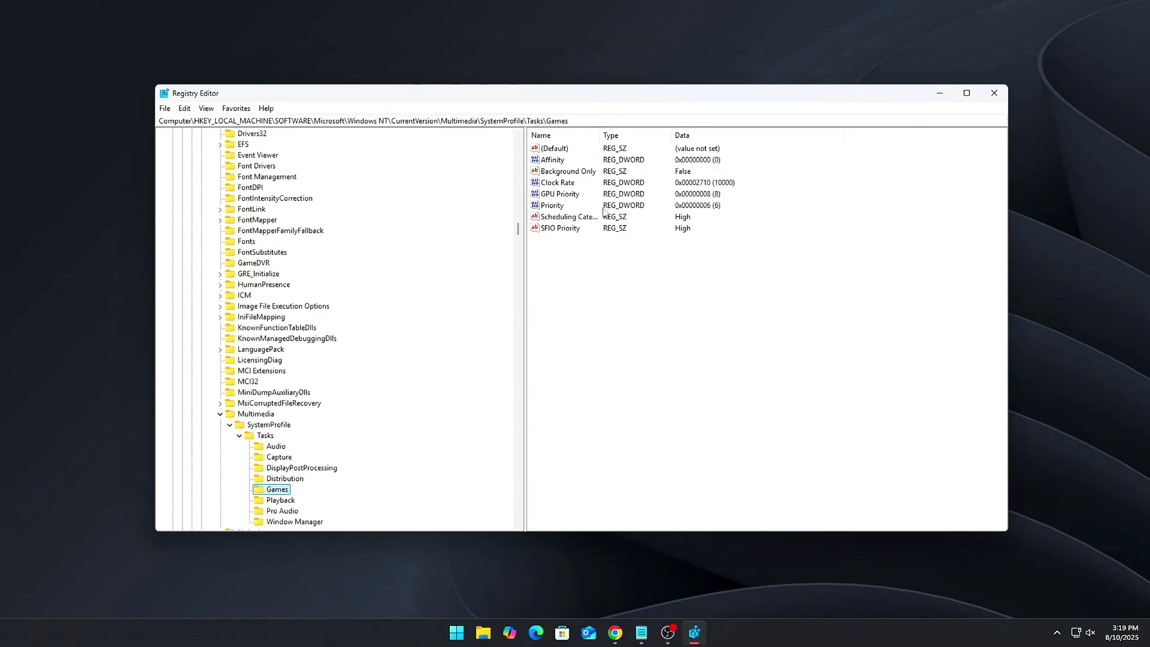
pyautogui.doubleClick(563, 194)
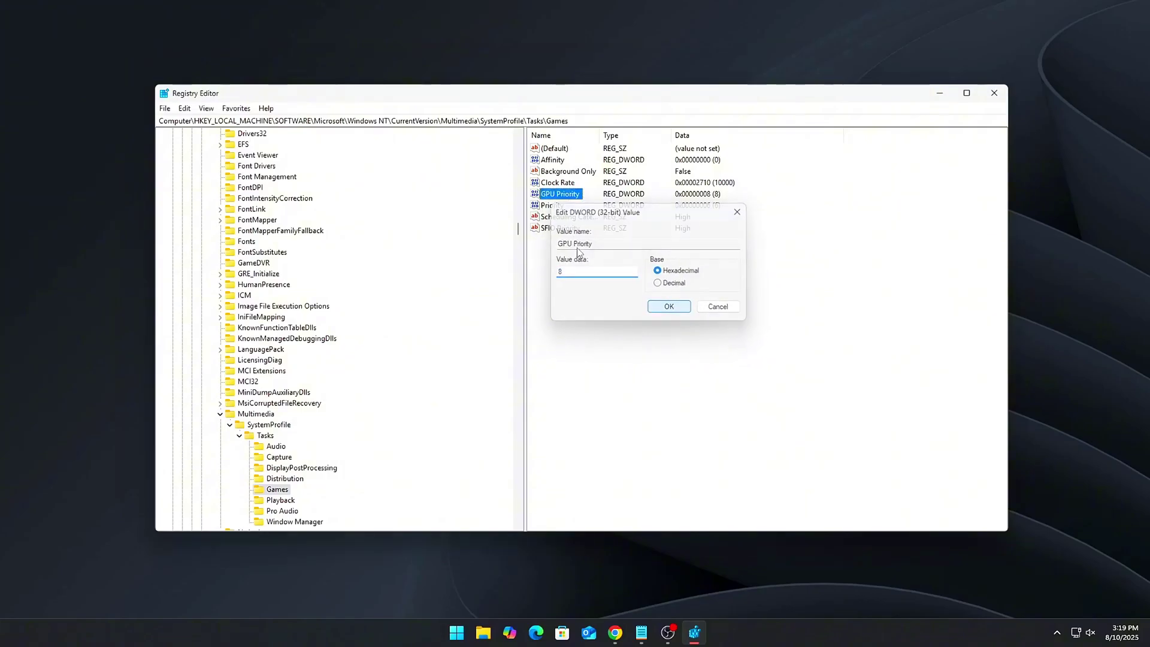
pyautogui.doubleClick(552, 205)
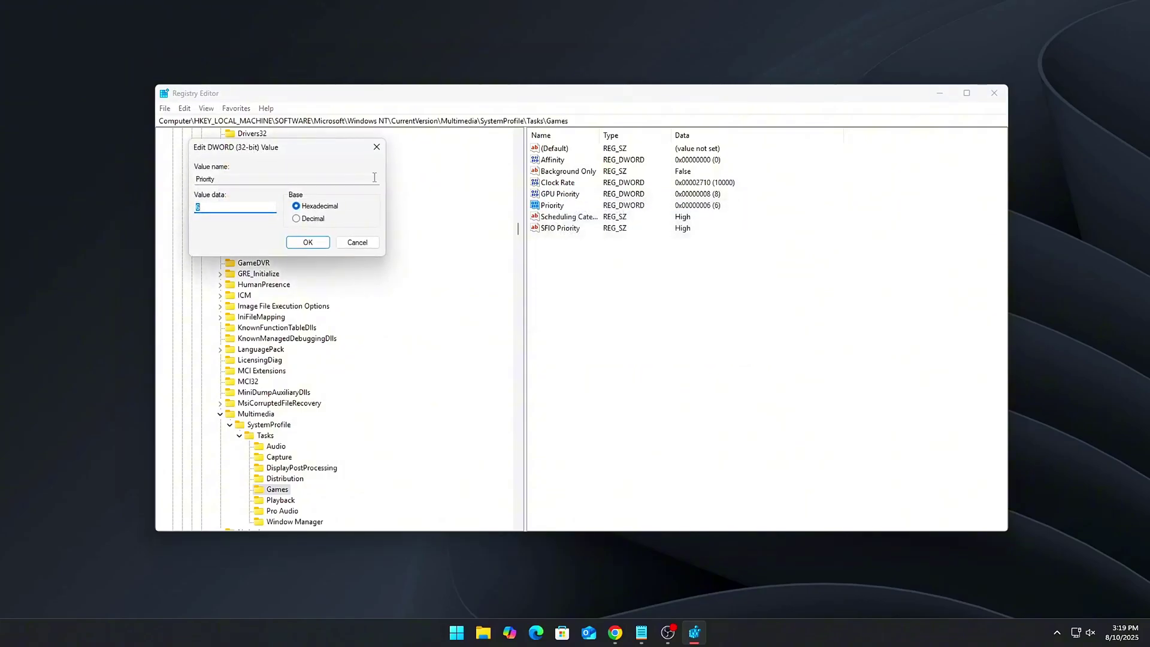
pyautogui.click(619, 339)
# Step: Confirm Scheduling Category and SFIO Priority are both set to High
pyautogui.doubleClick(566, 217)
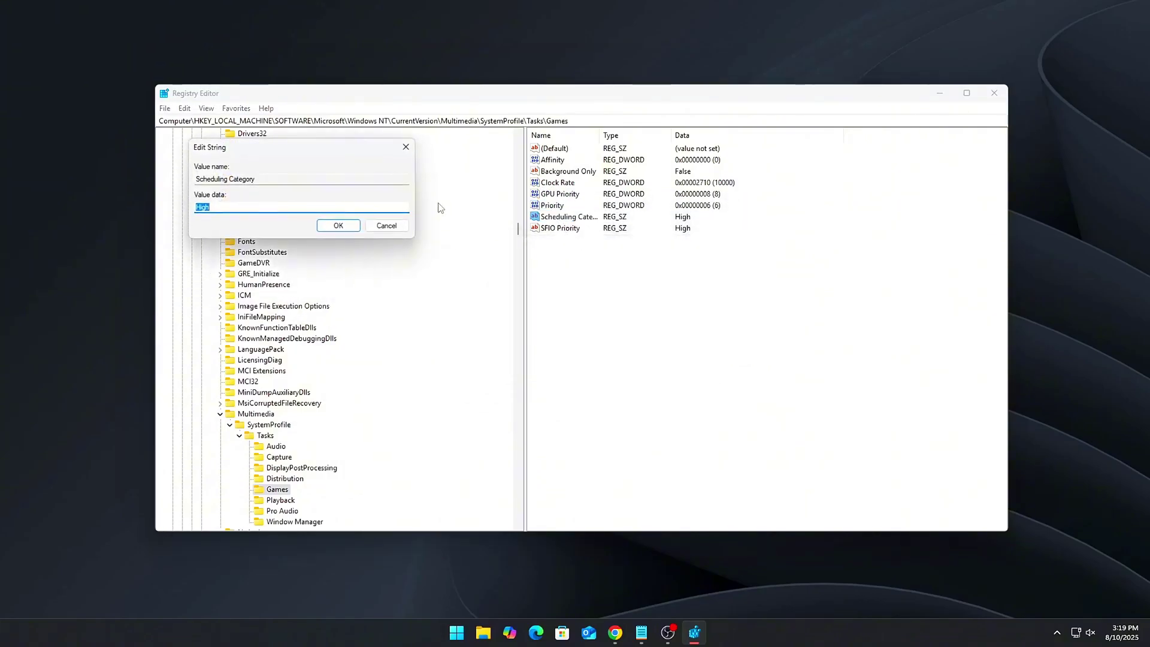
pyautogui.moveTo(325, 147); pyautogui.dragTo(608, 264)
pyautogui.click(633, 335)
pyautogui.doubleClick(560, 228)
pyautogui.moveTo(314, 153); pyautogui.dragTo(618, 272)
pyautogui.click(641, 347)
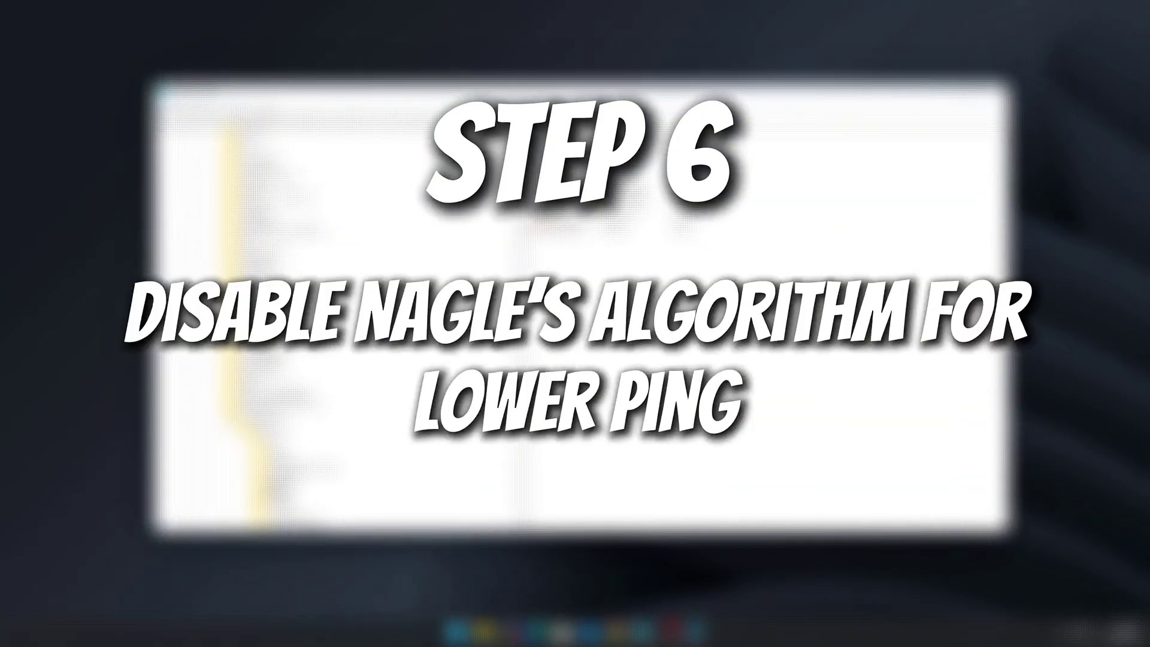
# Step: Navigate to Tcpip\Parameters\Interfaces and select the {91a443a8-30b2-49bd-be8a-d234fc77b887} interface subkey
pyautogui.click(662, 120)
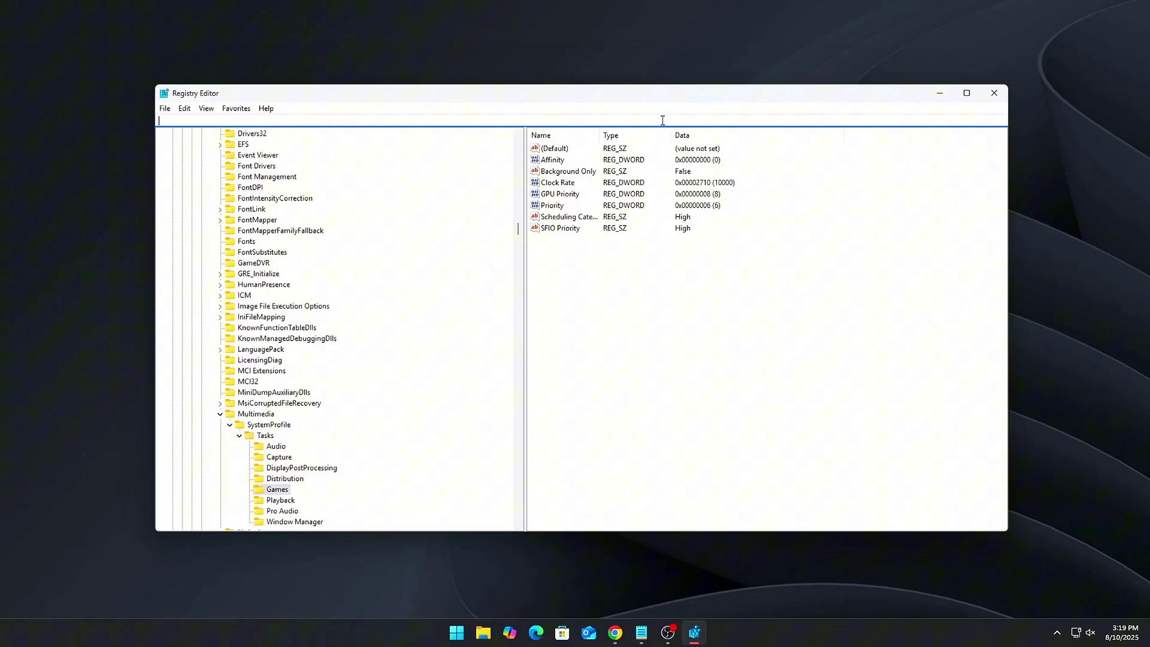
pyautogui.write('HKEY_LOCAL_MACHINE\\SYSTEM\\CurrentControlSet\\Services\\Tcpip\\Parameters\\Interfaces')
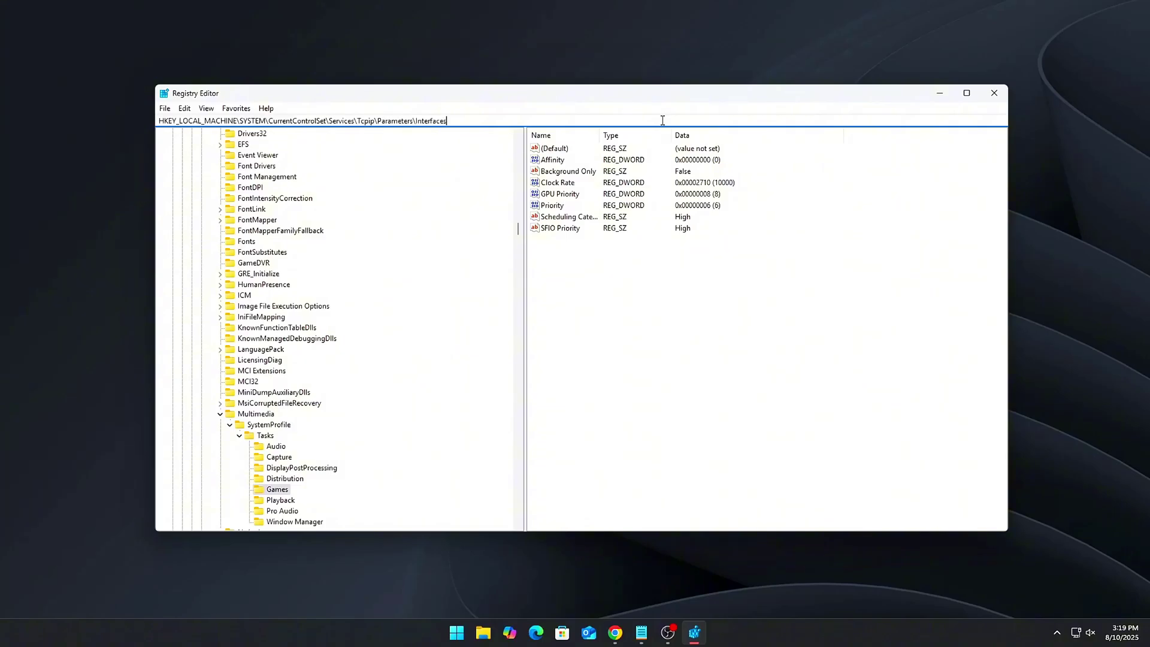
pyautogui.press('Return')
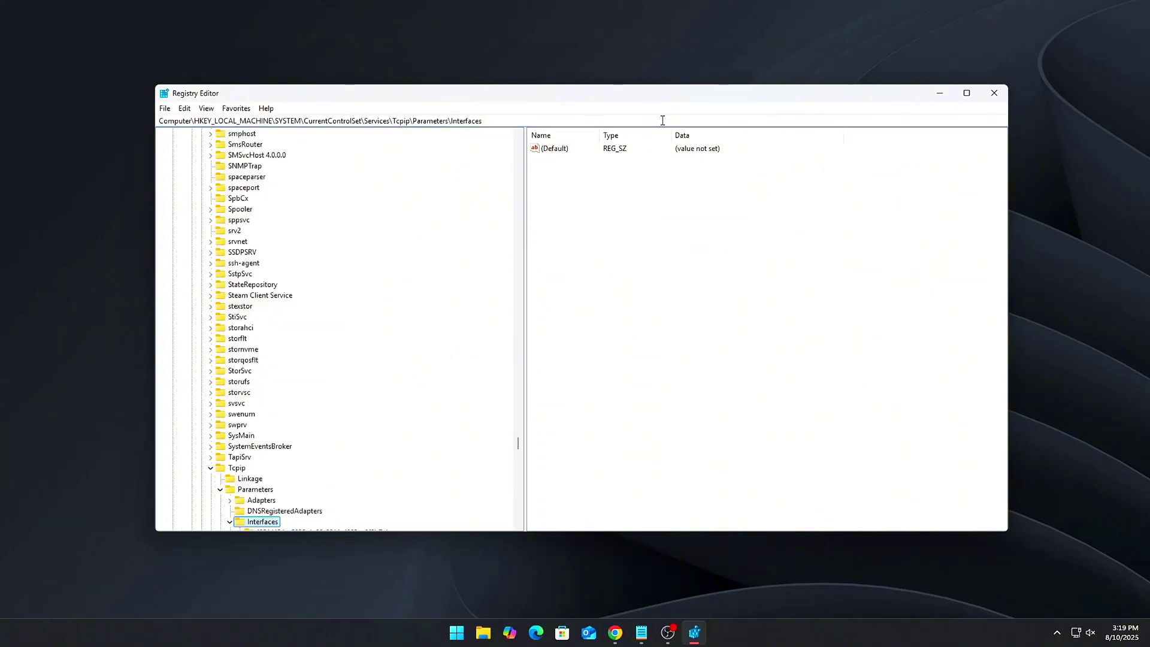
pyautogui.press('Down')
pyautogui.press('Down')
pyautogui.press('Down')
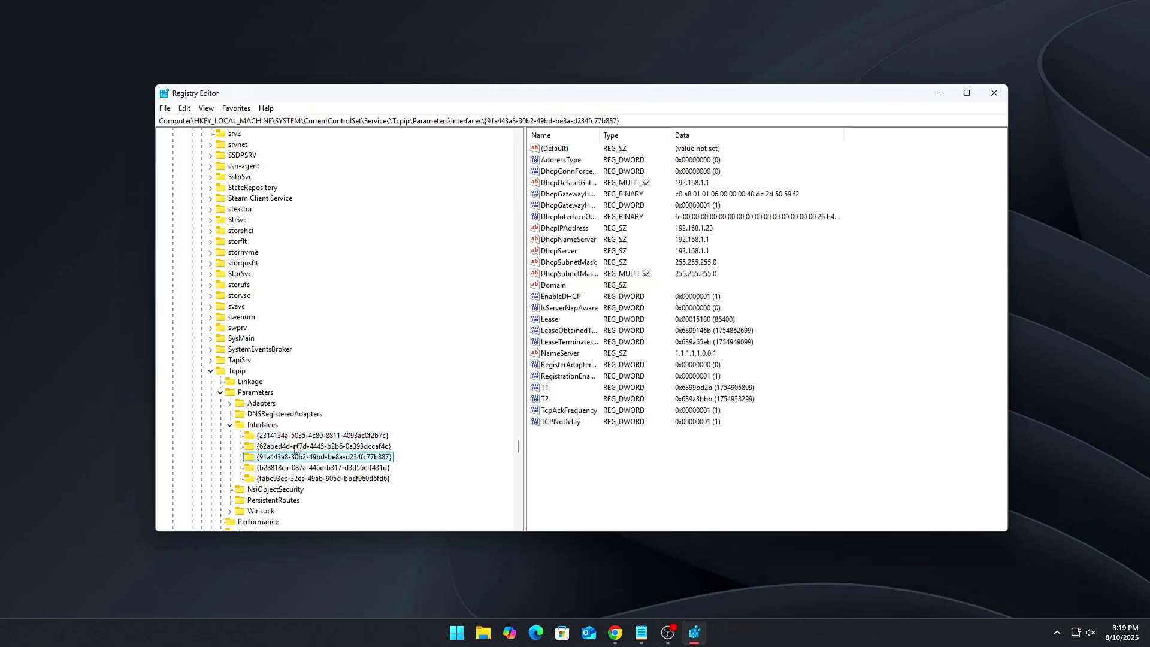
pyautogui.press('super')
# Step: Run ipconfig in Command Prompt, note IPv4 address 192.168.1.23, and close the window
pyautogui.write('cmd')
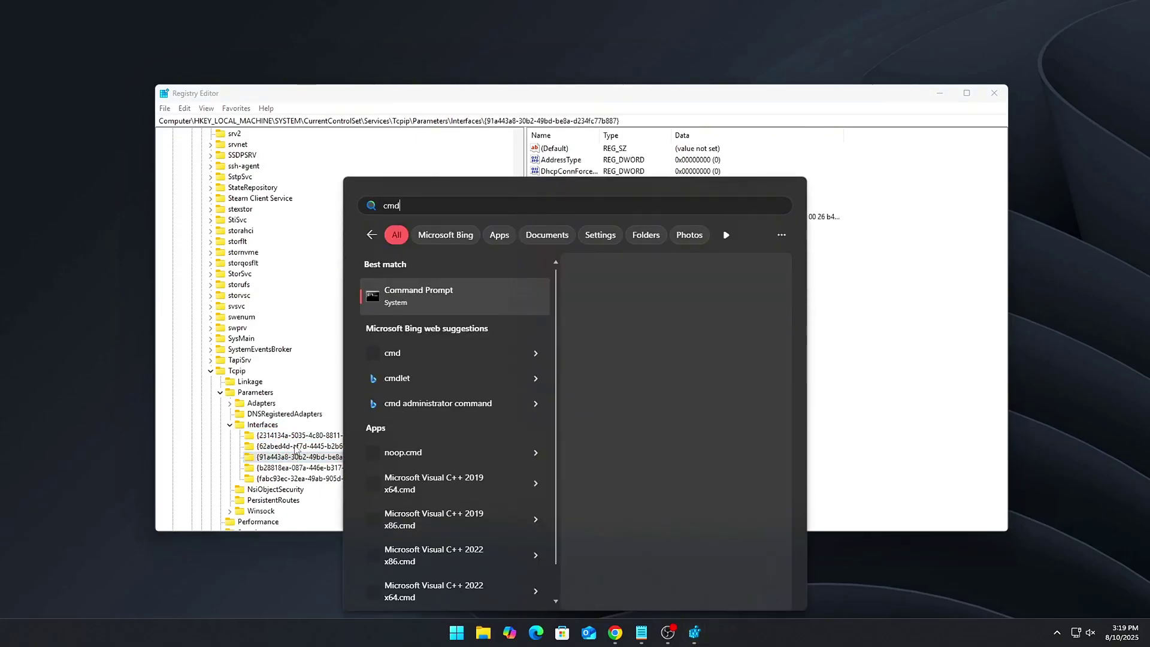
pyautogui.press('Return')
pyautogui.write('ip')
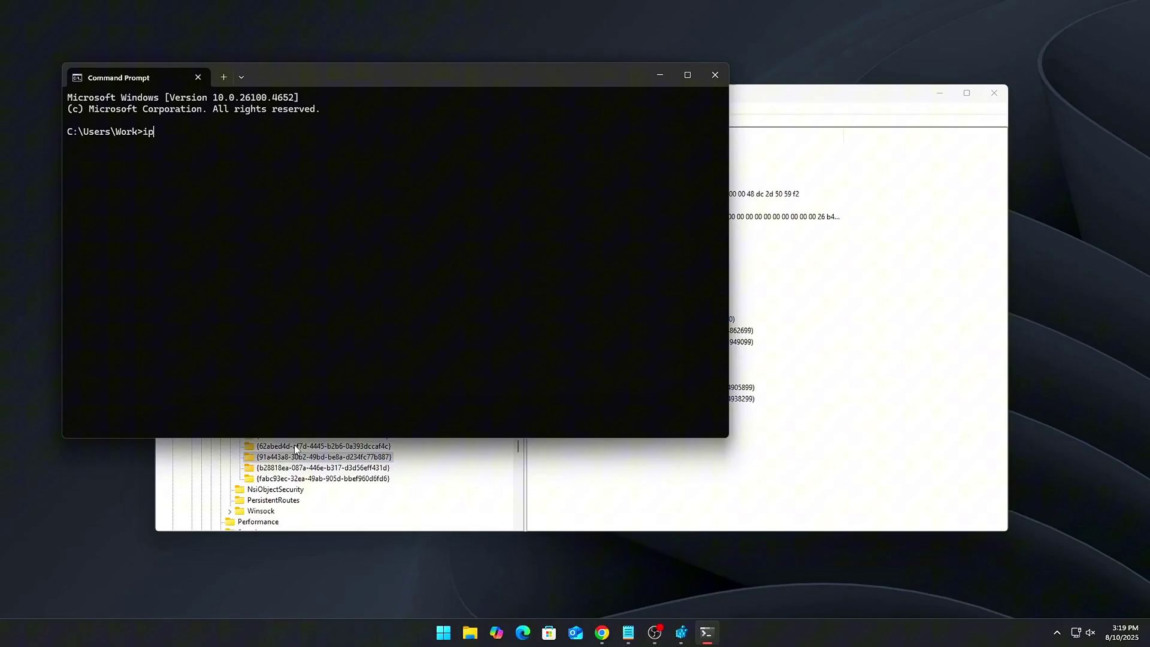
pyautogui.write('config')
pyautogui.press('Return')
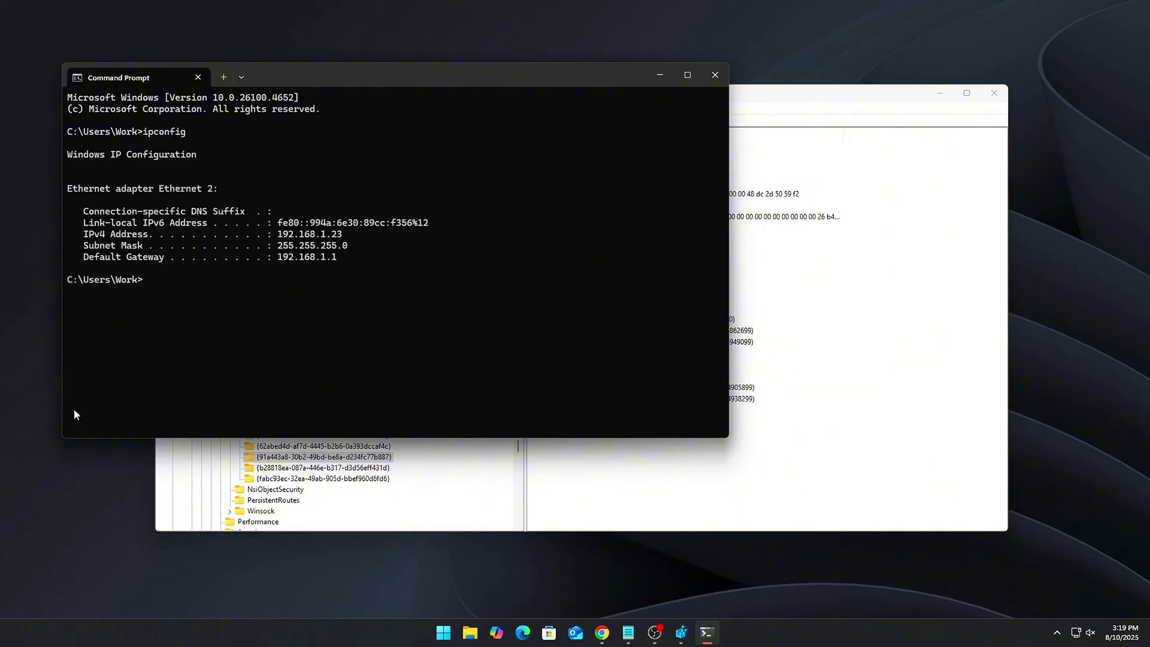
pyautogui.moveTo(262, 237); pyautogui.dragTo(310, 234)
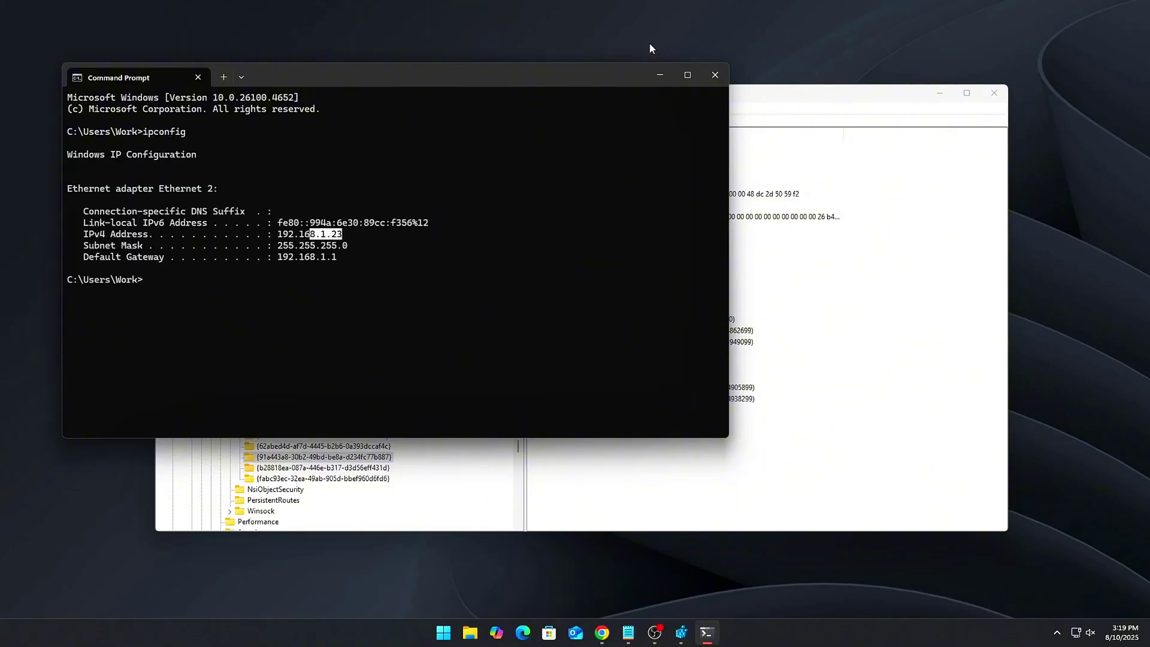
pyautogui.click(723, 75)
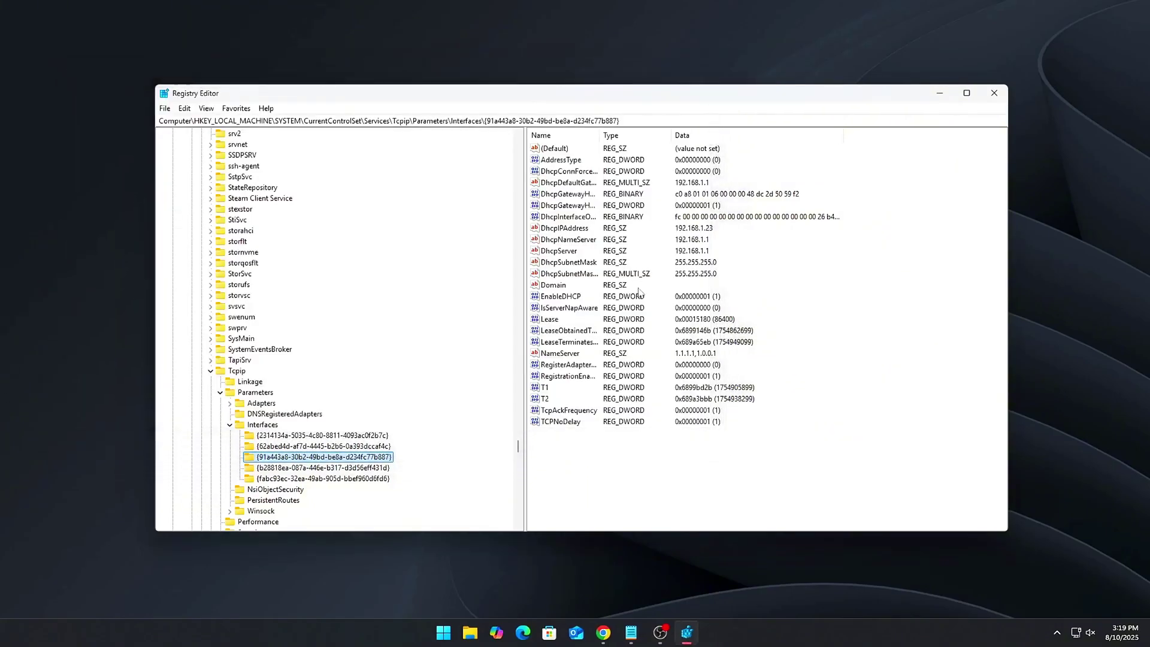
# Step: Check that the third interface subkey's DhcpIPAddress matches 192.168.1.23
pyautogui.click(281, 447)
pyautogui.click(339, 457)
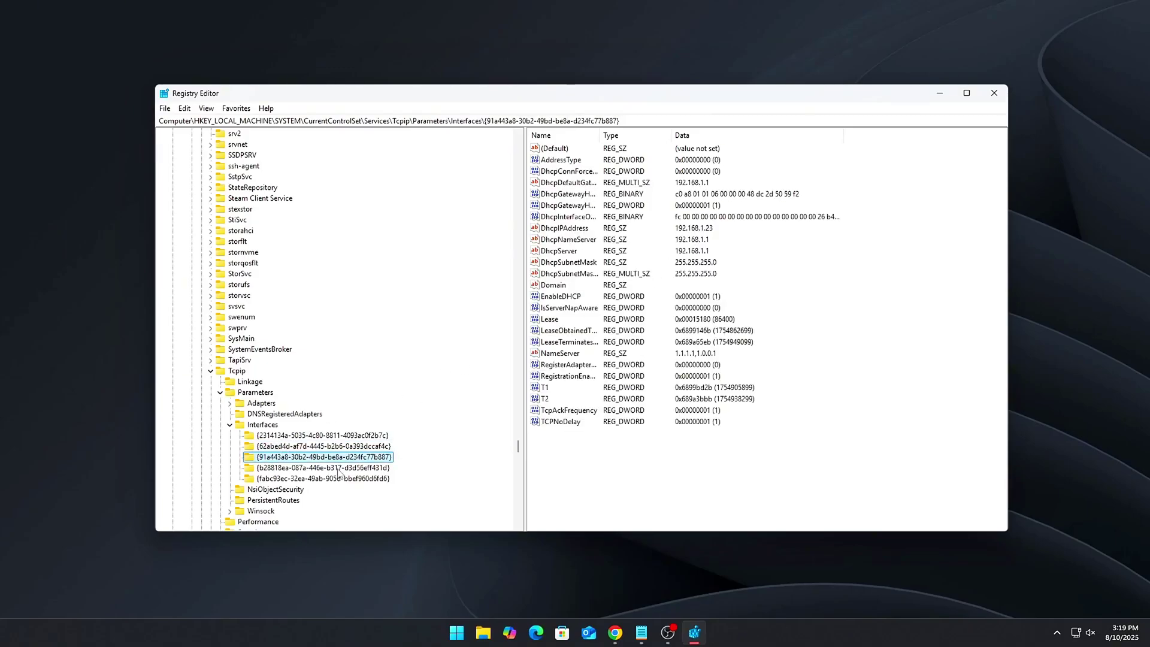
pyautogui.doubleClick(563, 230)
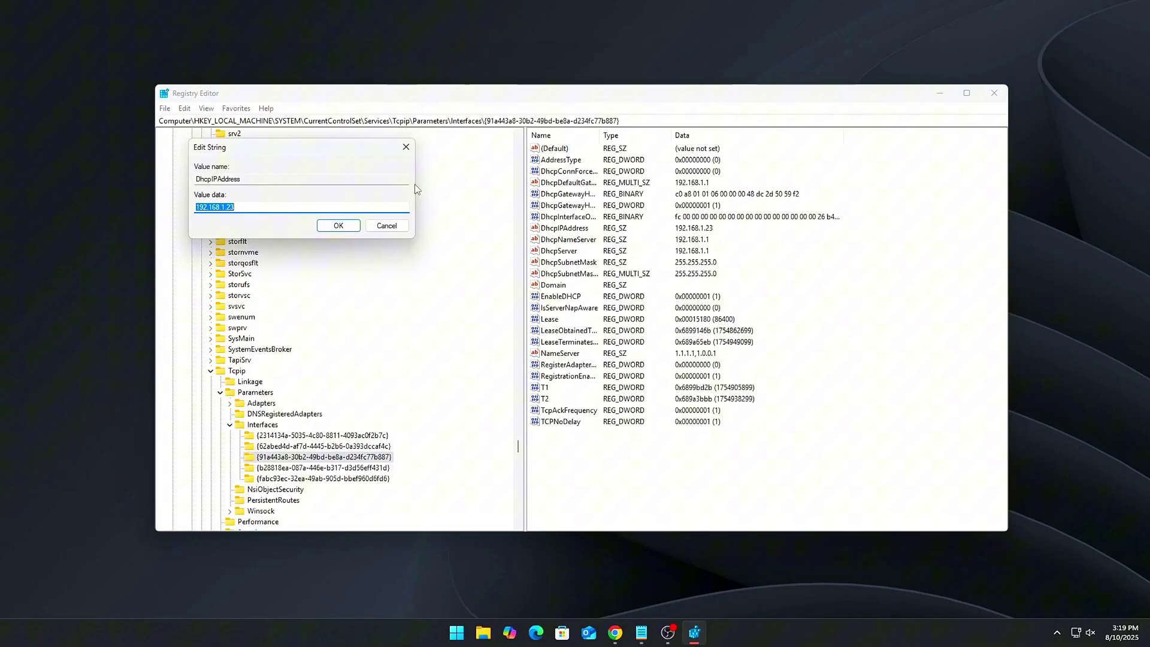
pyautogui.click(678, 275)
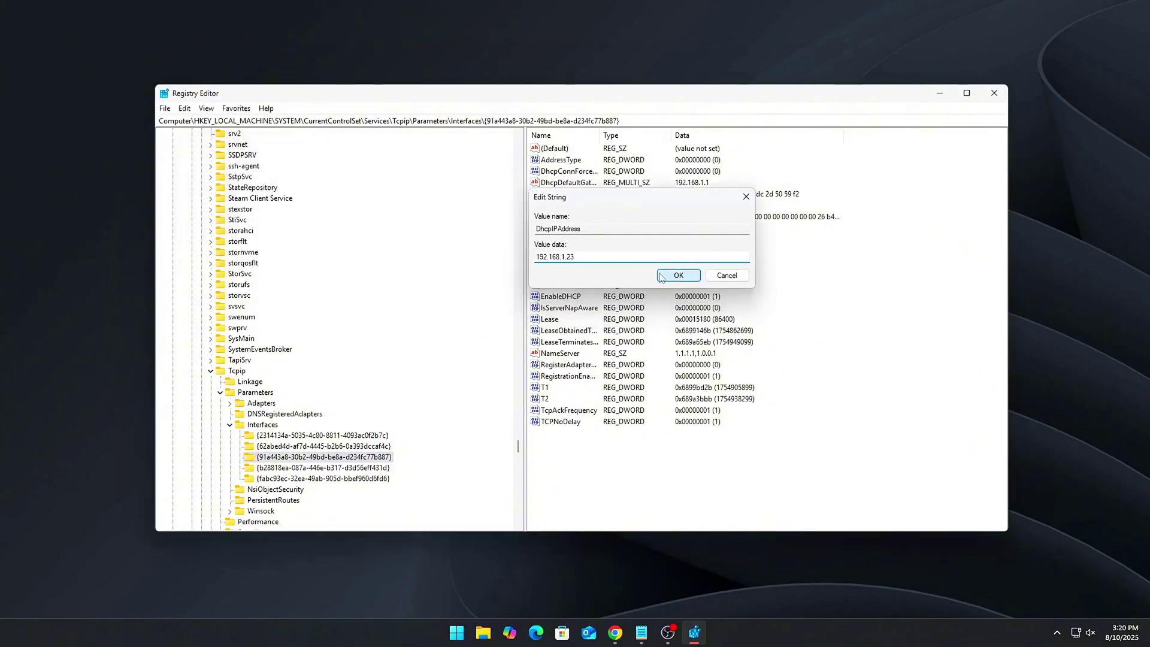
# Step: Verify TcpAckFrequency and TCPNoDelay are both set to 1 on that interface
pyautogui.rightClick(557, 451)
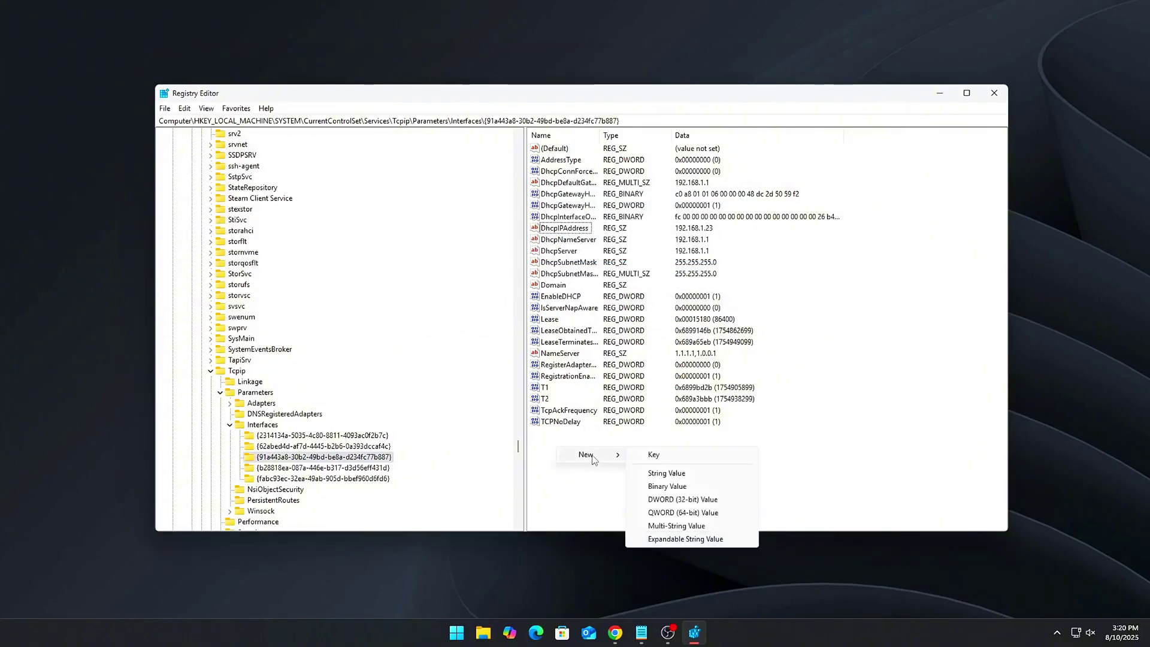
pyautogui.doubleClick(552, 412)
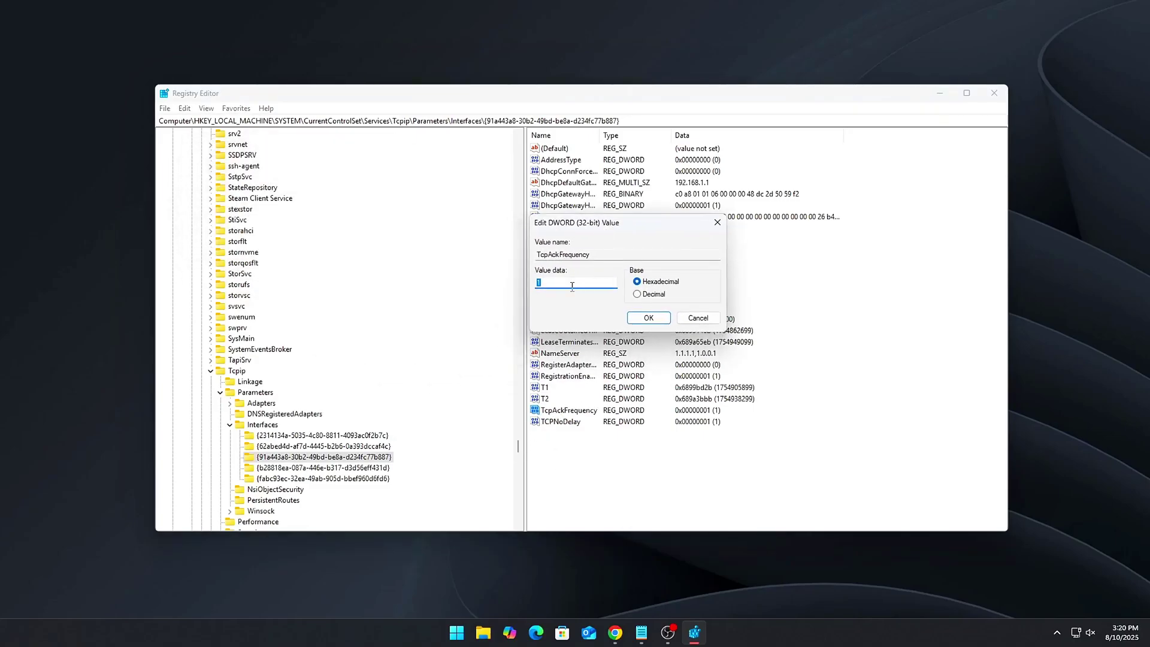
pyautogui.click(640, 318)
pyautogui.rightClick(542, 456)
pyautogui.moveTo(572, 463)
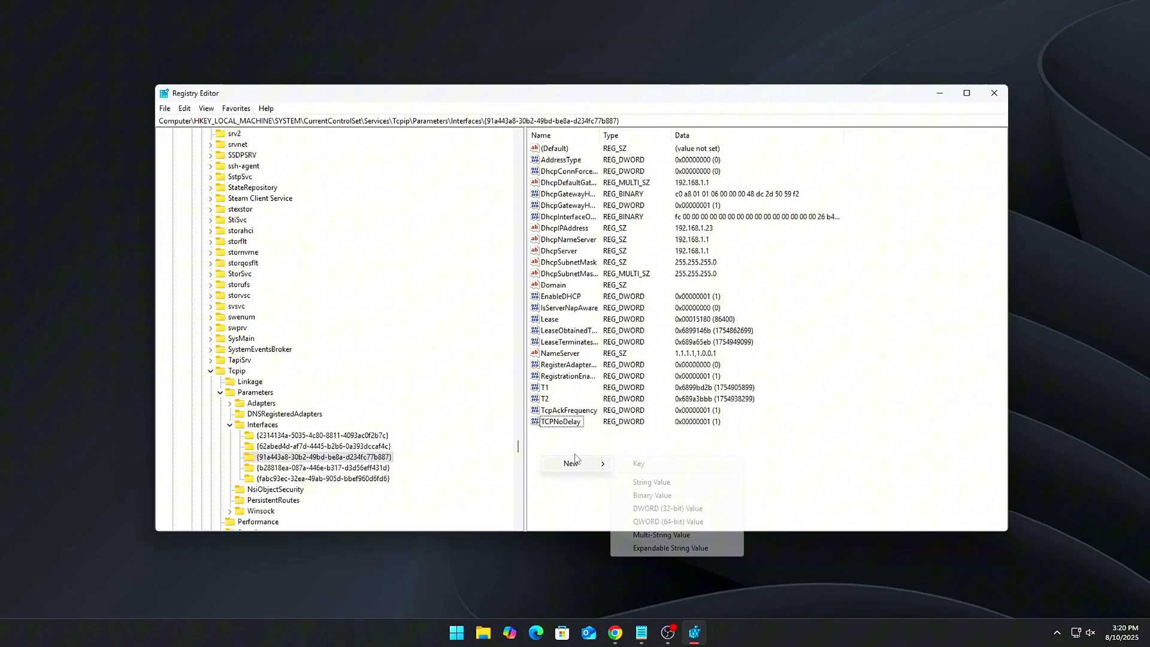
pyautogui.click(560, 422)
pyautogui.doubleClick(560, 421)
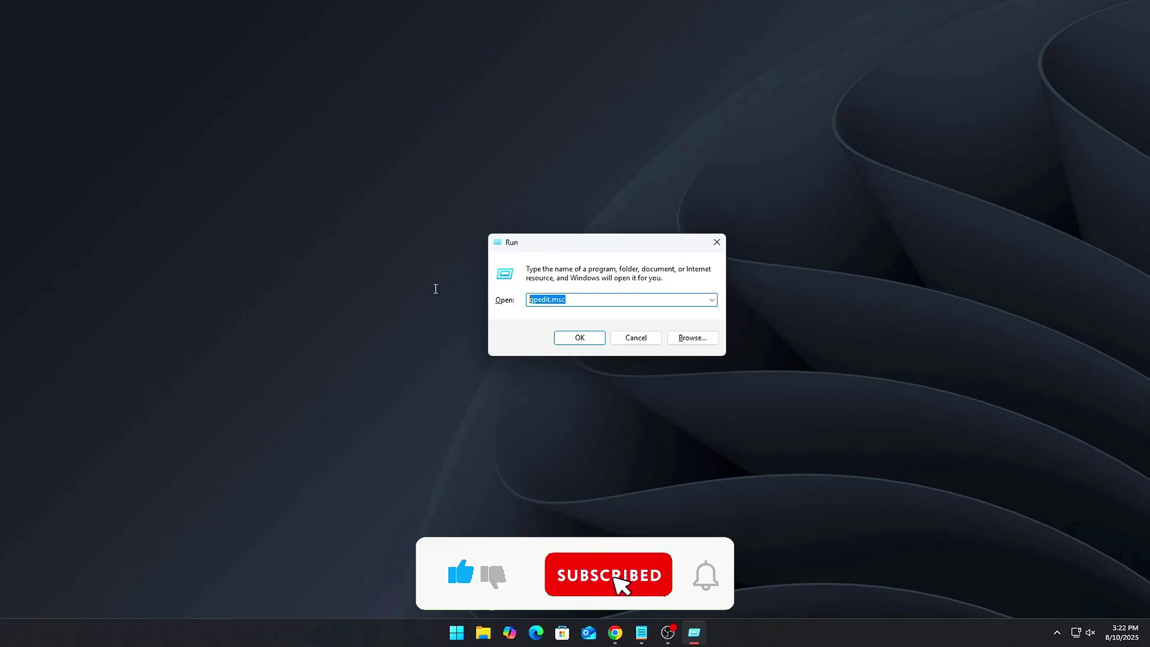
# Step: Launch gpedit.msc, centre its window, and widen the tree pane to show Policy-based QoS
pyautogui.click(579, 338)
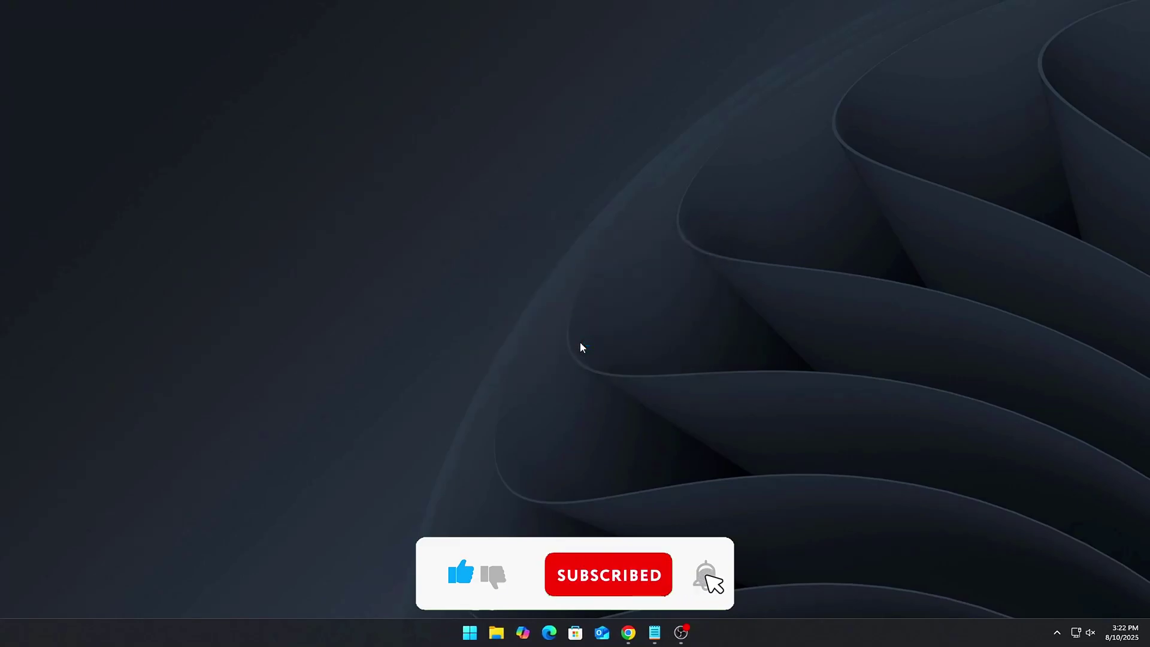
pyautogui.moveTo(241, 102); pyautogui.dragTo(488, 120)
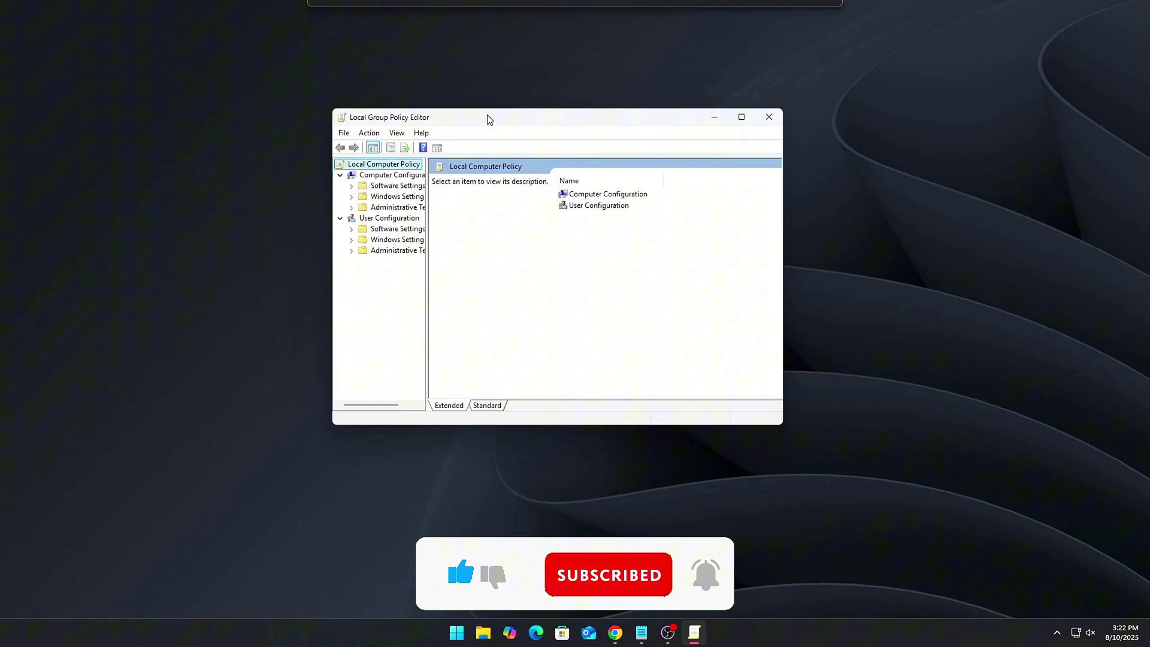
pyautogui.moveTo(427, 209); pyautogui.dragTo(506, 210)
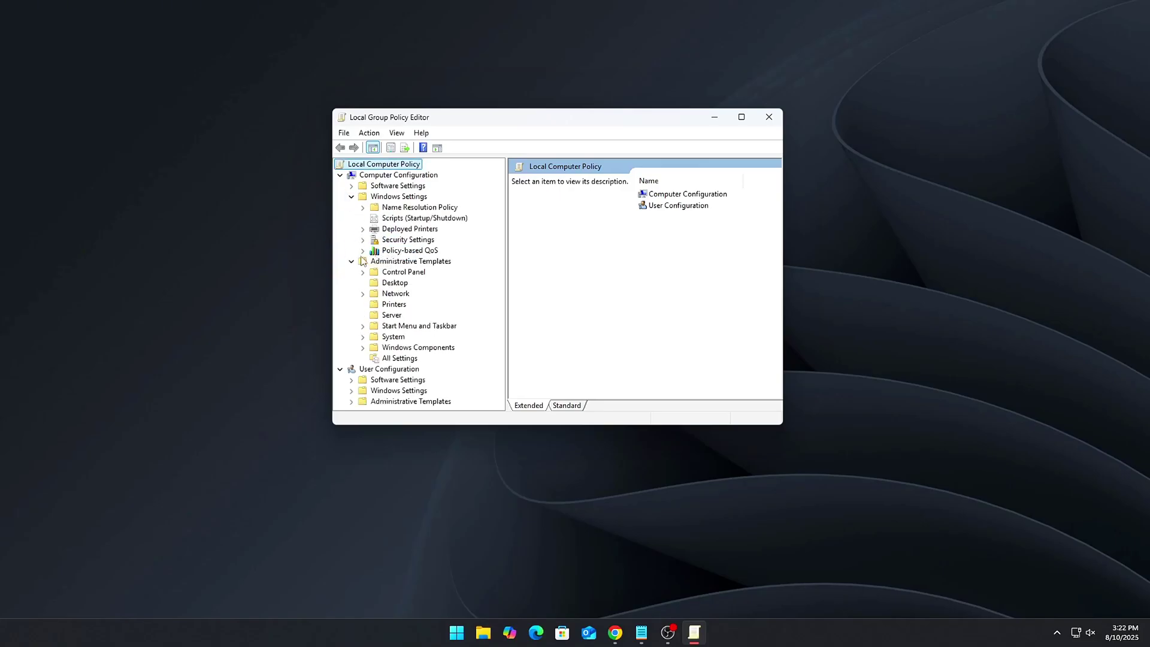
# Step: Create a Policy-based QoS policy named Game Priority for csgo.exe with any source and destination IP
pyautogui.click(393, 252)
pyautogui.rightClick(408, 254)
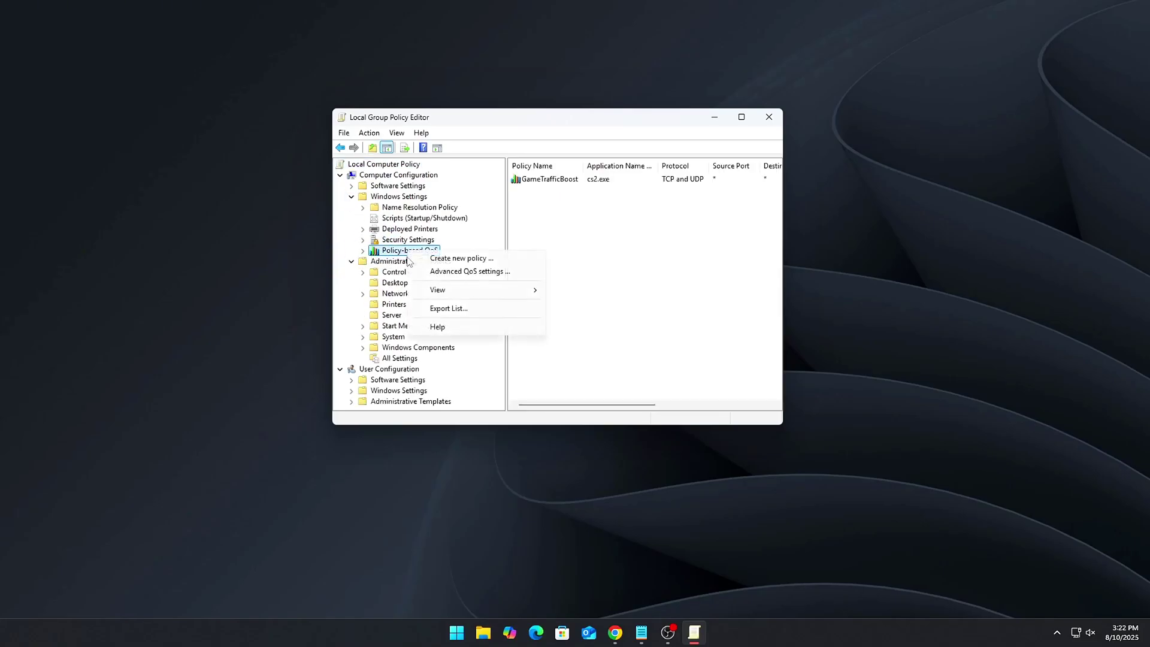
pyautogui.click(441, 261)
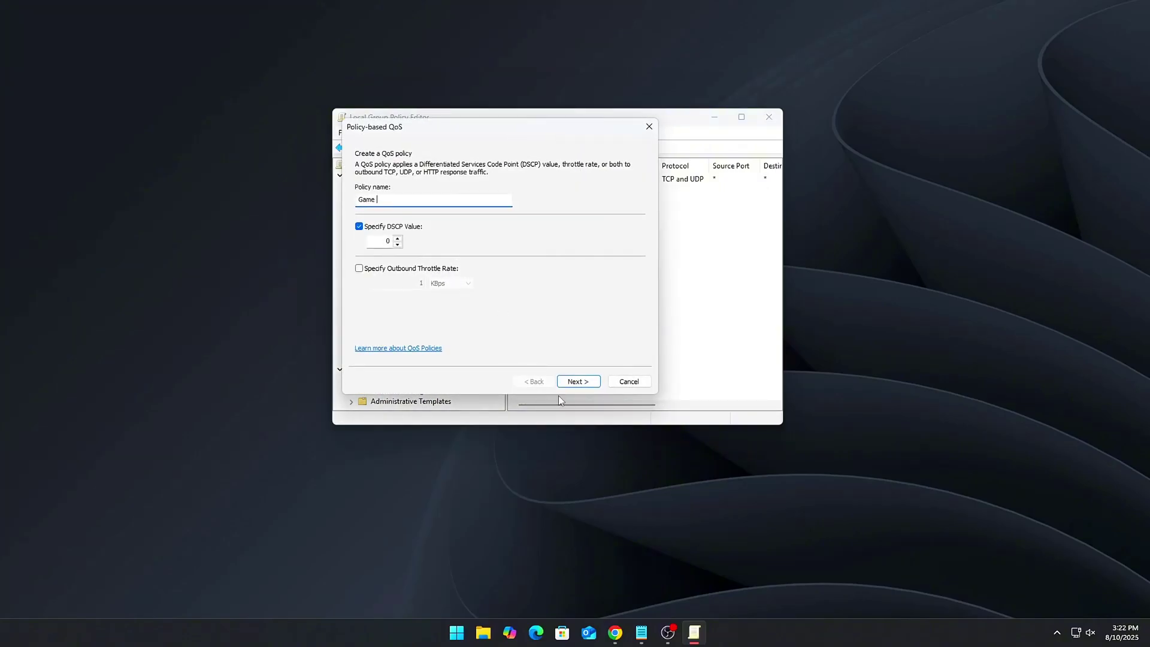
pyautogui.write('Game Priority')
pyautogui.click(574, 383)
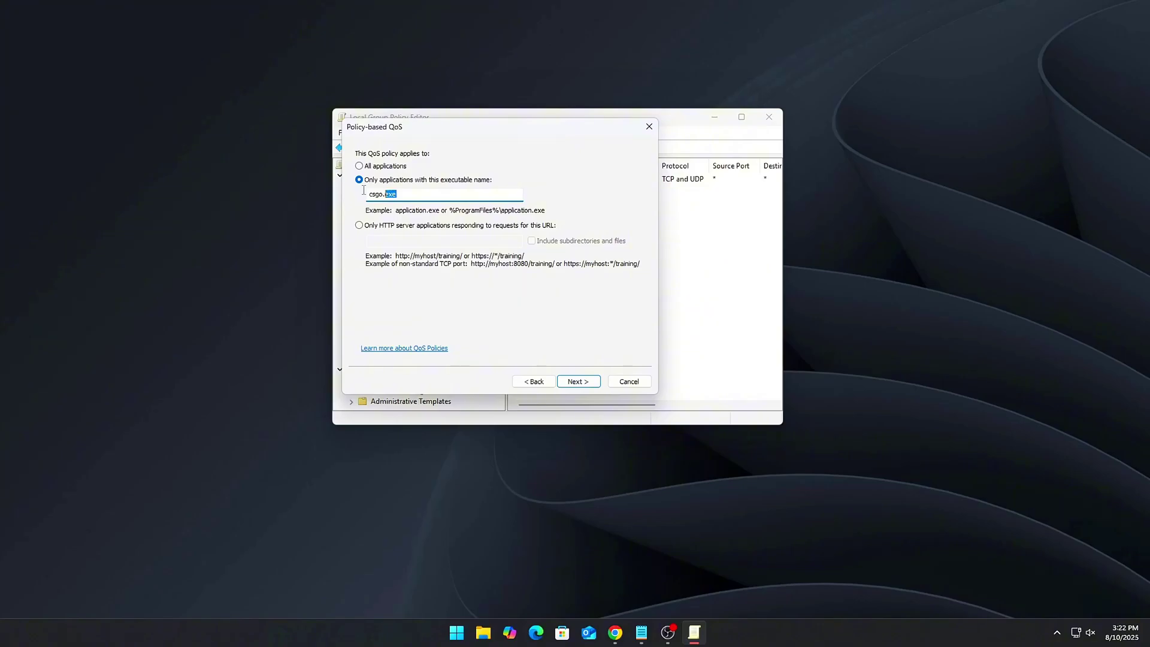
pyautogui.click(577, 381)
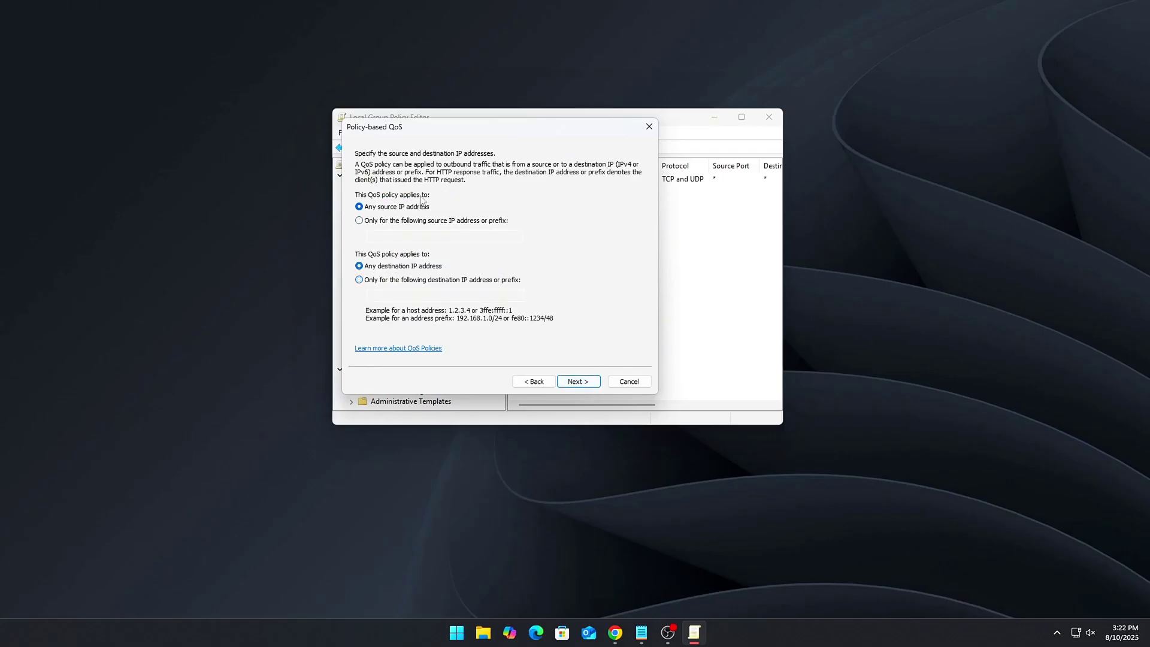
pyautogui.click(566, 383)
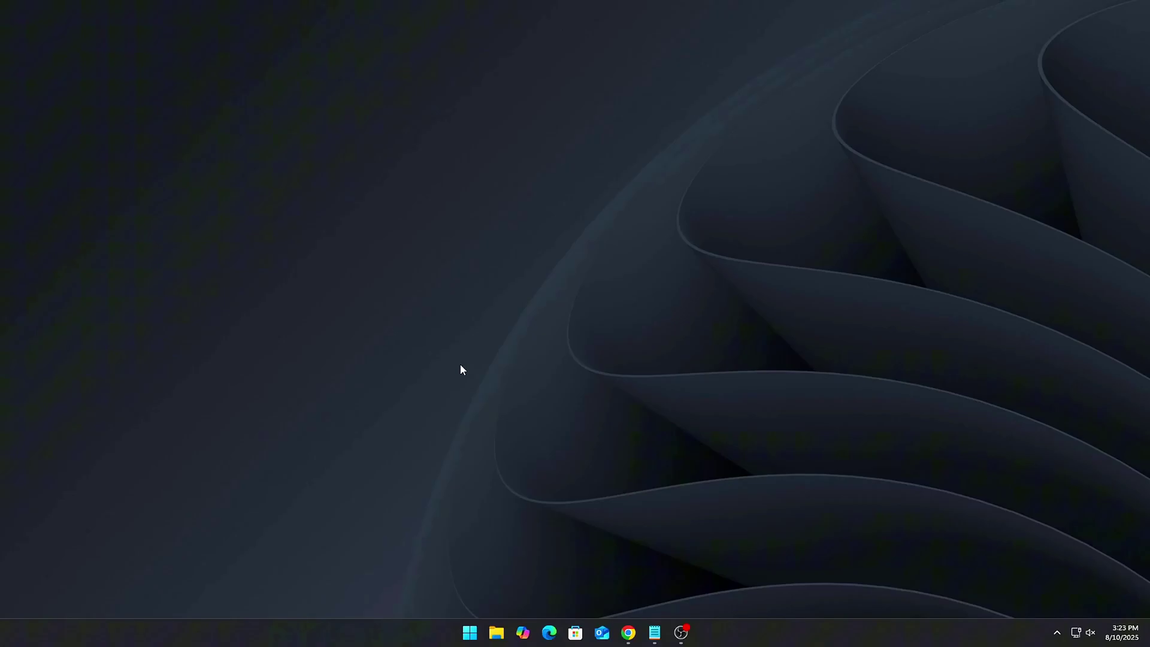
# Step: Open Device Manager with Win+X and review the Intel(R) Gigabit CT Desktop Adapter's Advanced settings
pyautogui.press('super+x')
pyautogui.press('m')
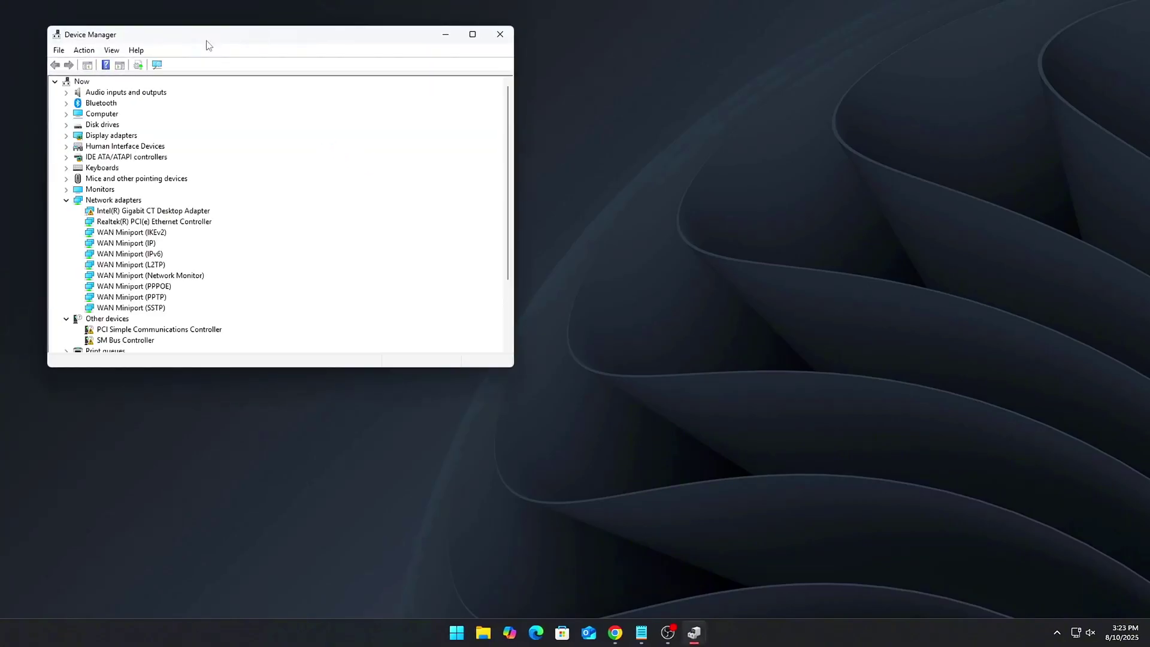
pyautogui.moveTo(210, 43); pyautogui.dragTo(536, 156)
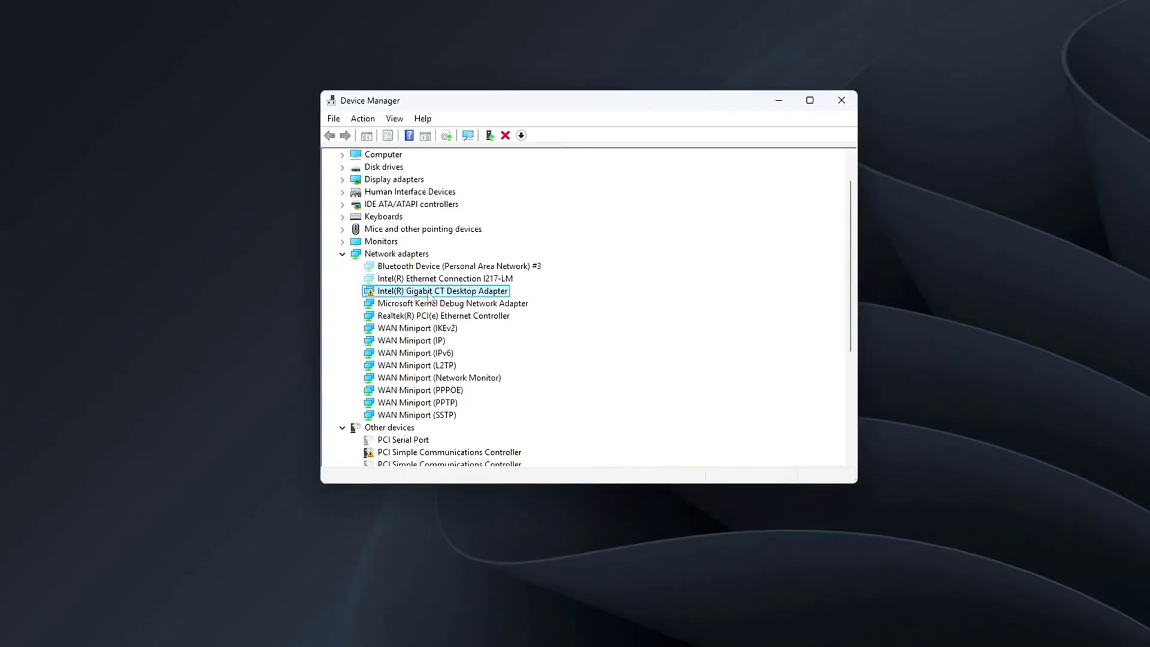
pyautogui.rightClick(443, 289)
pyautogui.click(481, 372)
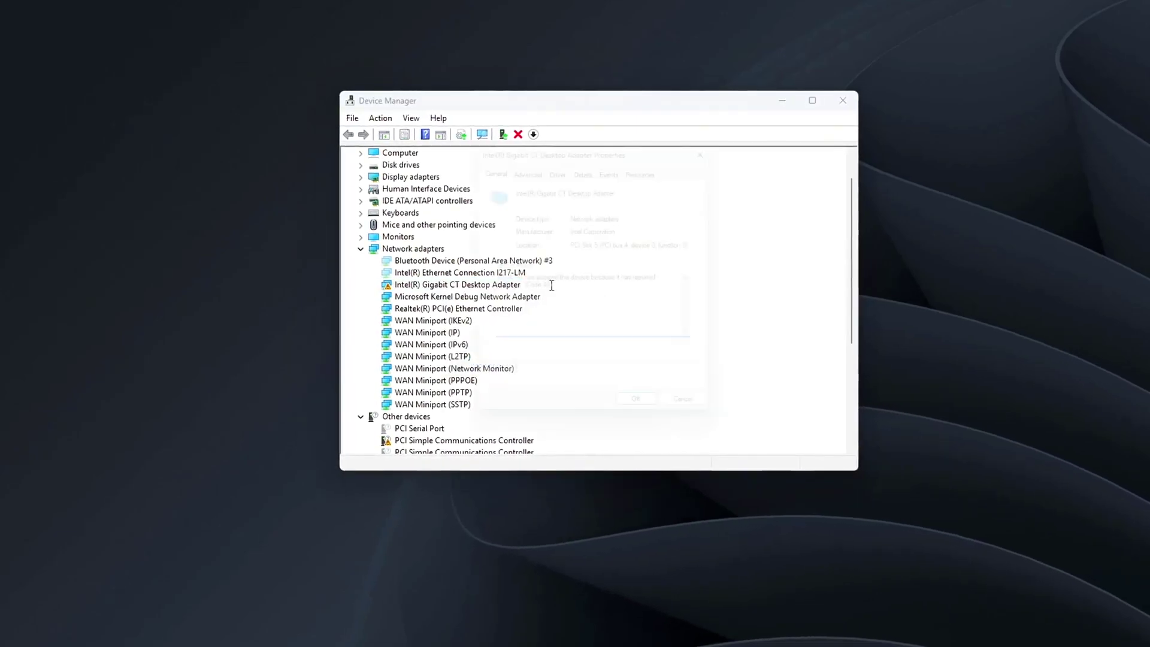
pyautogui.click(527, 161)
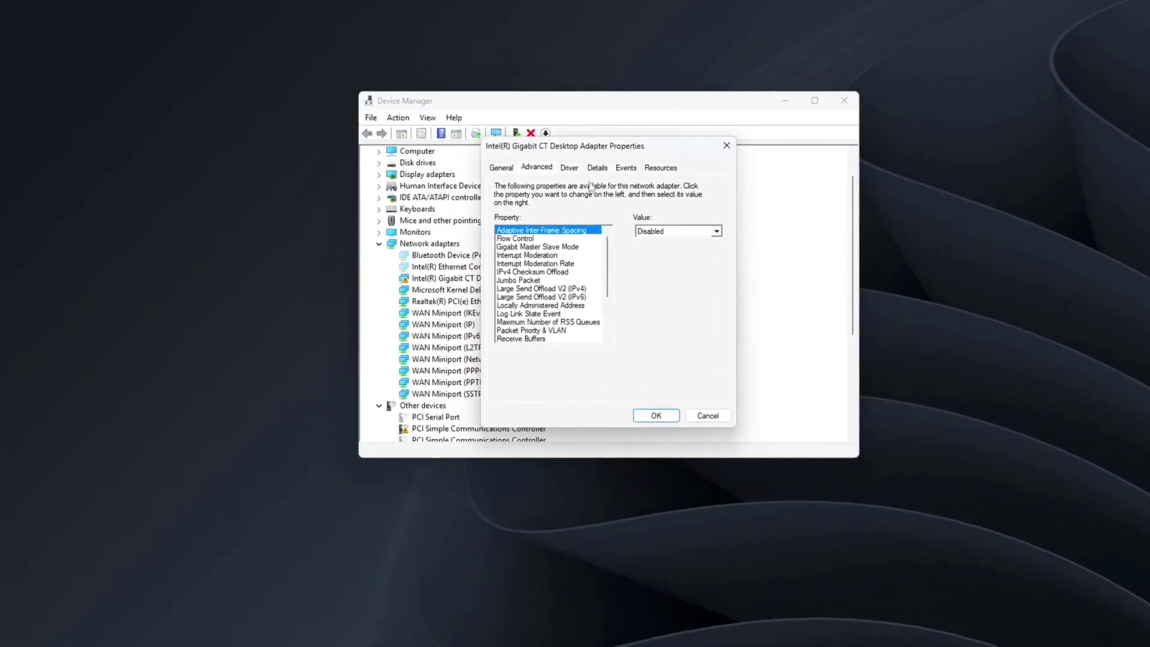
pyautogui.scroll(-3, 611, 266)
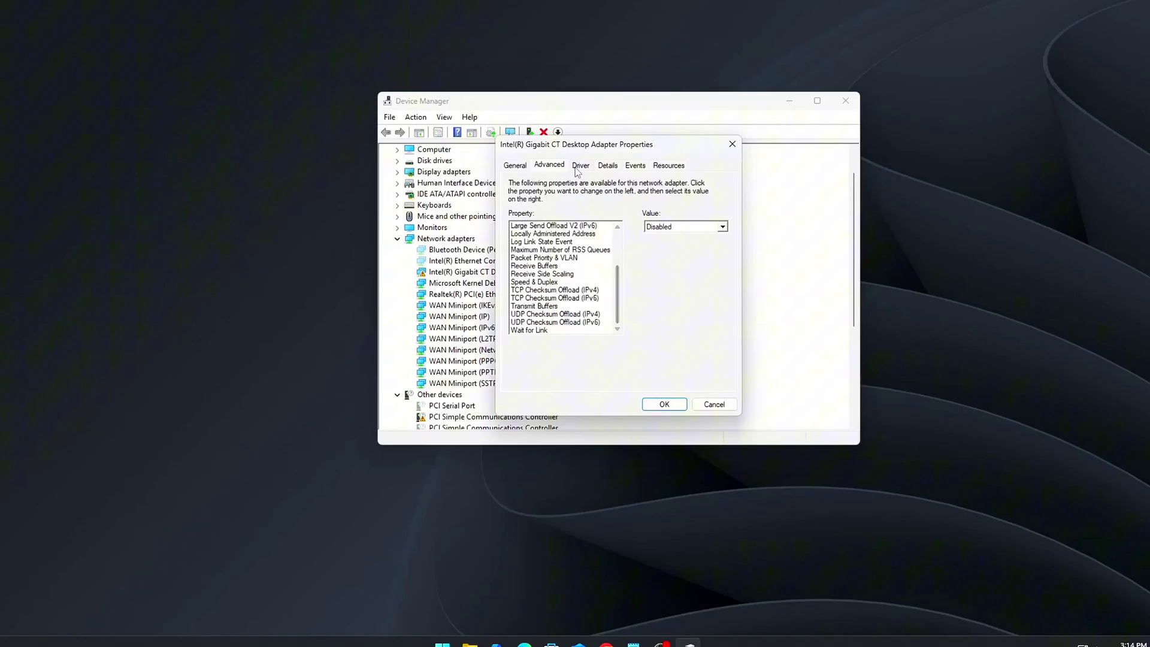
pyautogui.scroll(3, 582, 265)
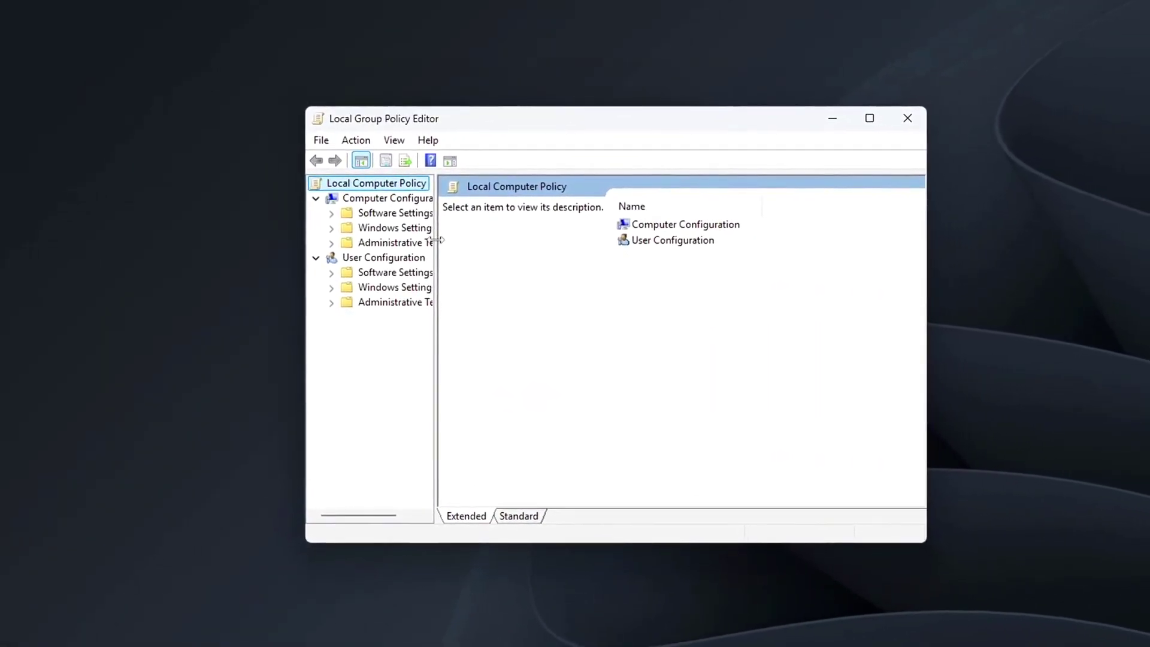
# Step: Under Computer Configuration > Windows Settings, create a new Policy-based QoS policy named 'Game'
pyautogui.moveTo(566, 294); pyautogui.dragTo(677, 291)
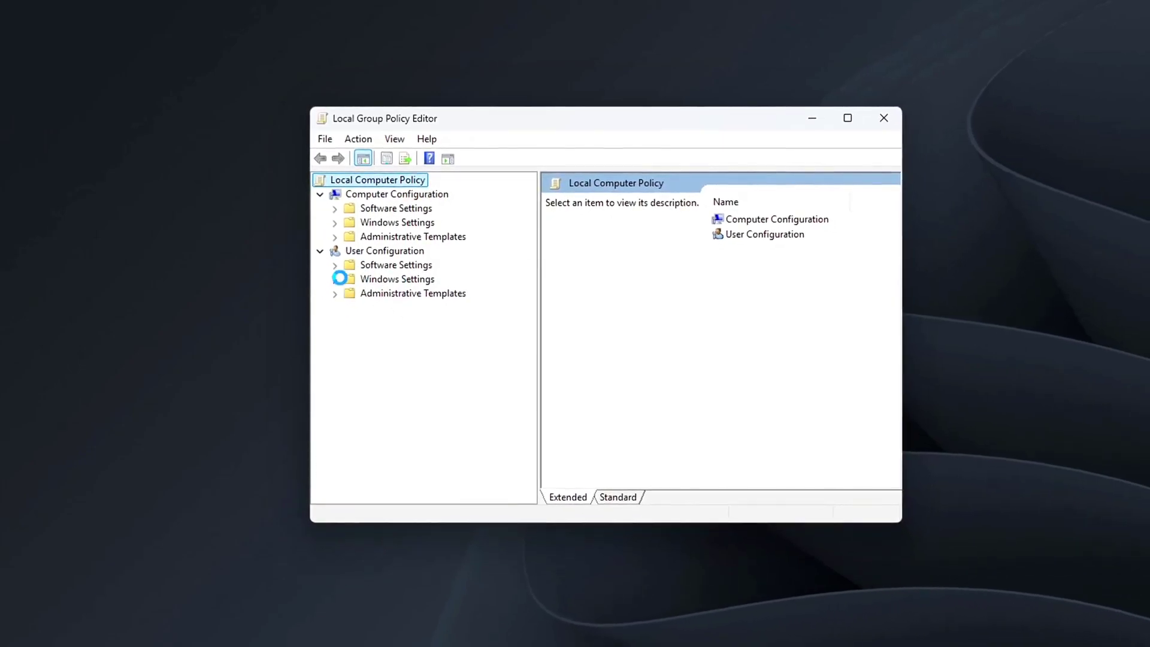
pyautogui.click(335, 234)
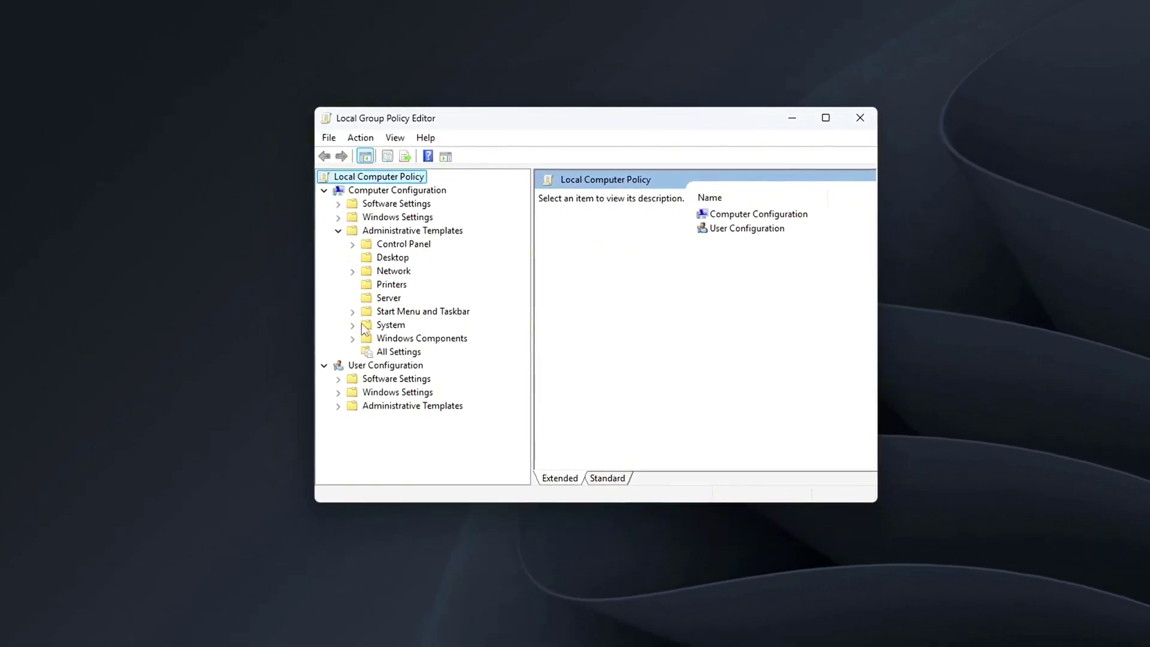
pyautogui.click(339, 216)
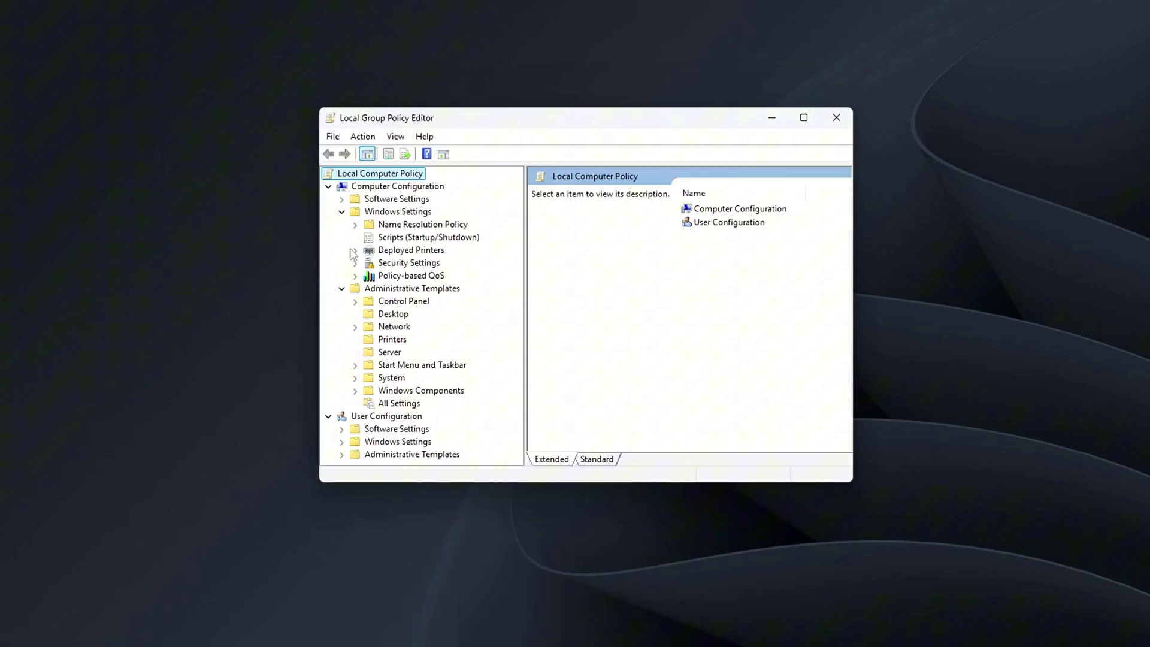
pyautogui.click(388, 275)
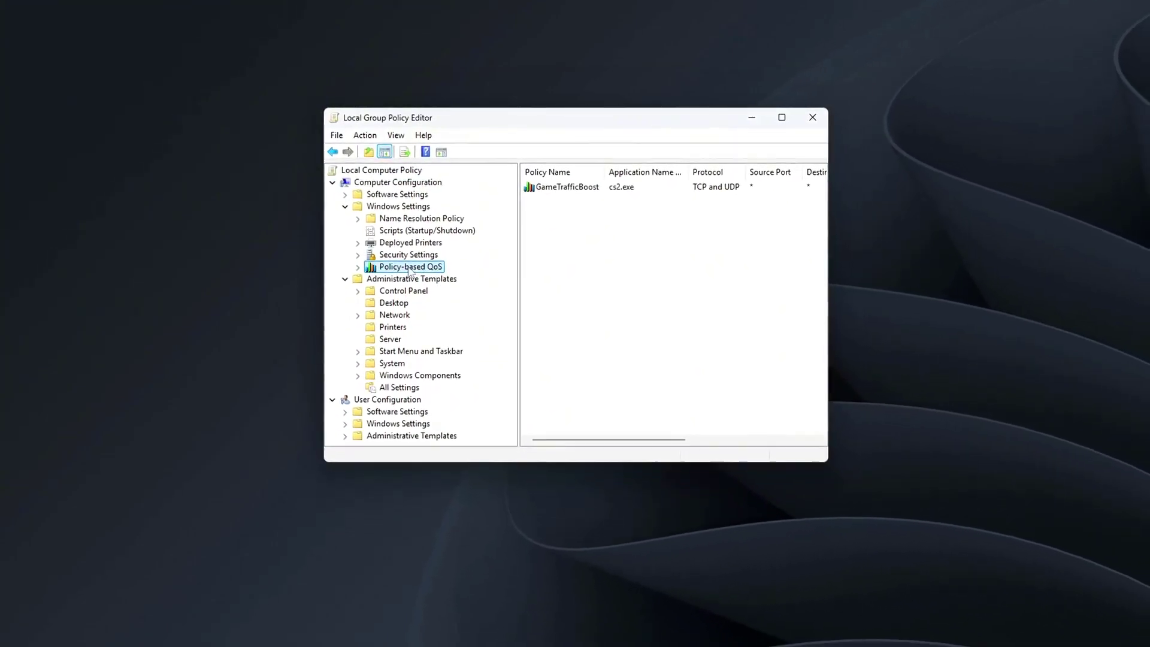
pyautogui.rightClick(414, 273)
pyautogui.click(467, 273)
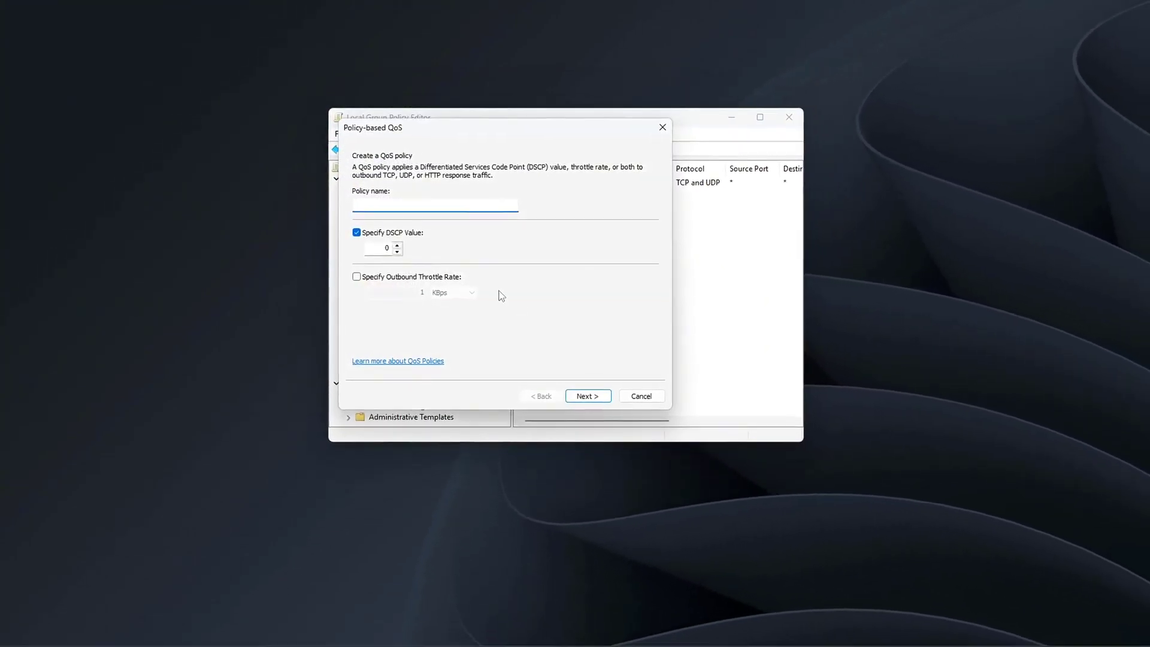
pyautogui.write('Game')
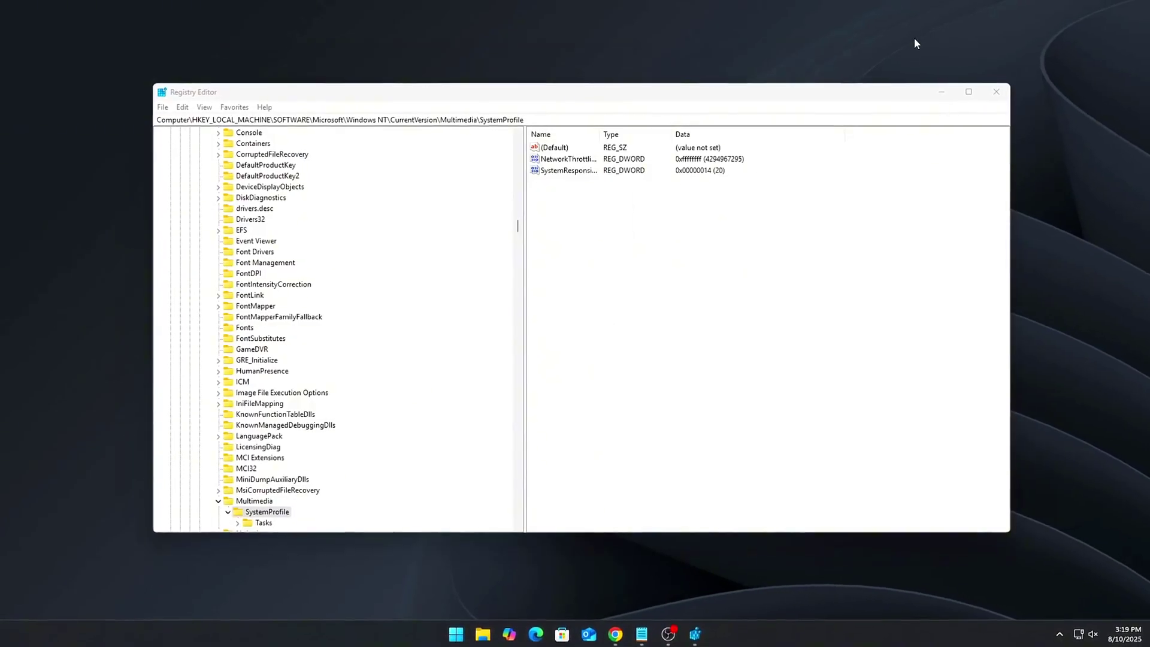
# Step: Go to the Multimedia\SystemProfile\Tasks\Games key by pasting its path into the address bar
pyautogui.click(756, 118)
pyautogui.hotkey('ctrl', 'v')
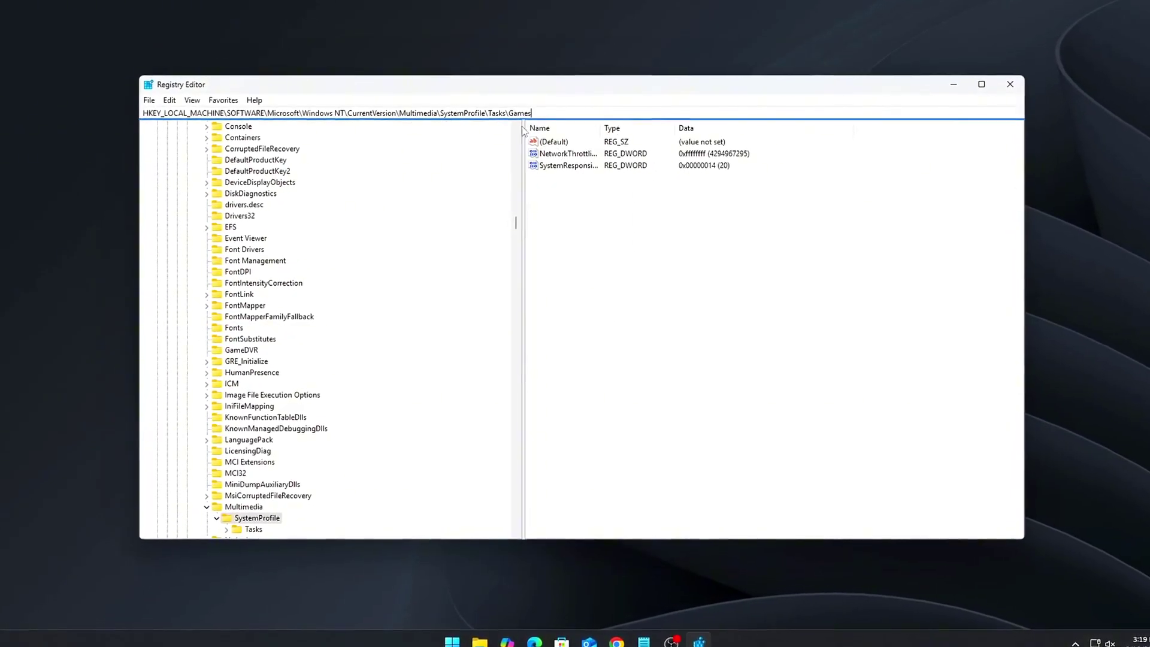
pyautogui.moveTo(532, 118); pyautogui.dragTo(347, 112)
pyautogui.press('Return')
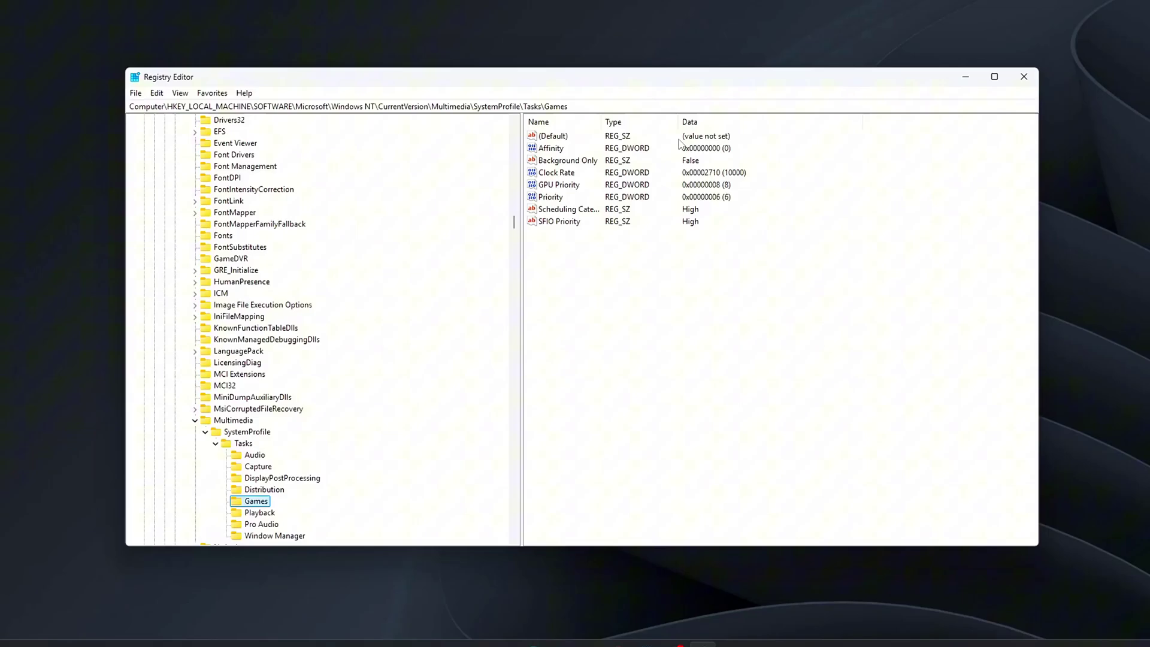
# Step: Inspect the GPU Priority (8) and Priority (6) values without changing them
pyautogui.doubleClick(559, 184)
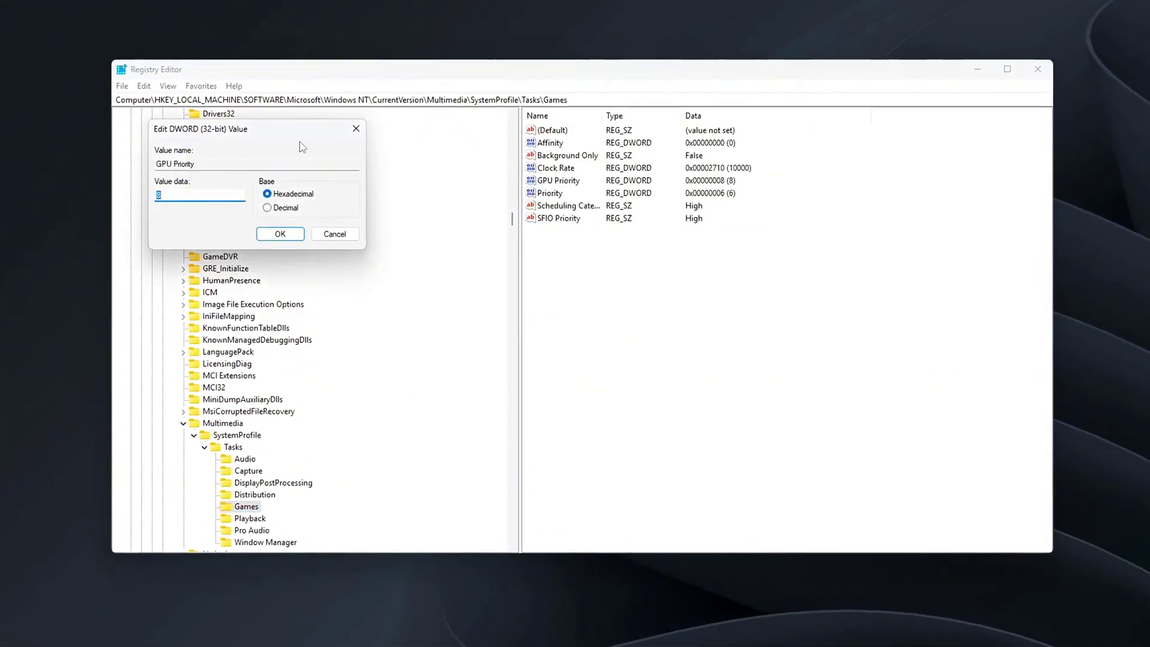
pyautogui.moveTo(299, 139); pyautogui.dragTo(694, 206)
pyautogui.click(682, 305)
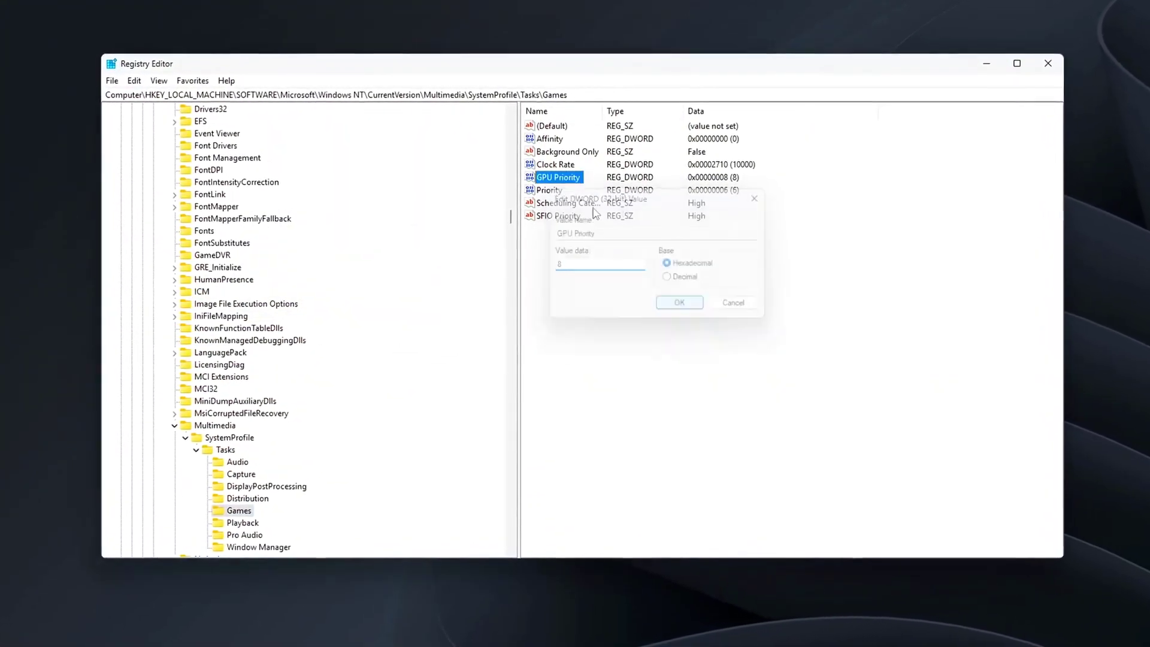
pyautogui.doubleClick(545, 192)
pyautogui.moveTo(322, 140); pyautogui.dragTo(754, 246)
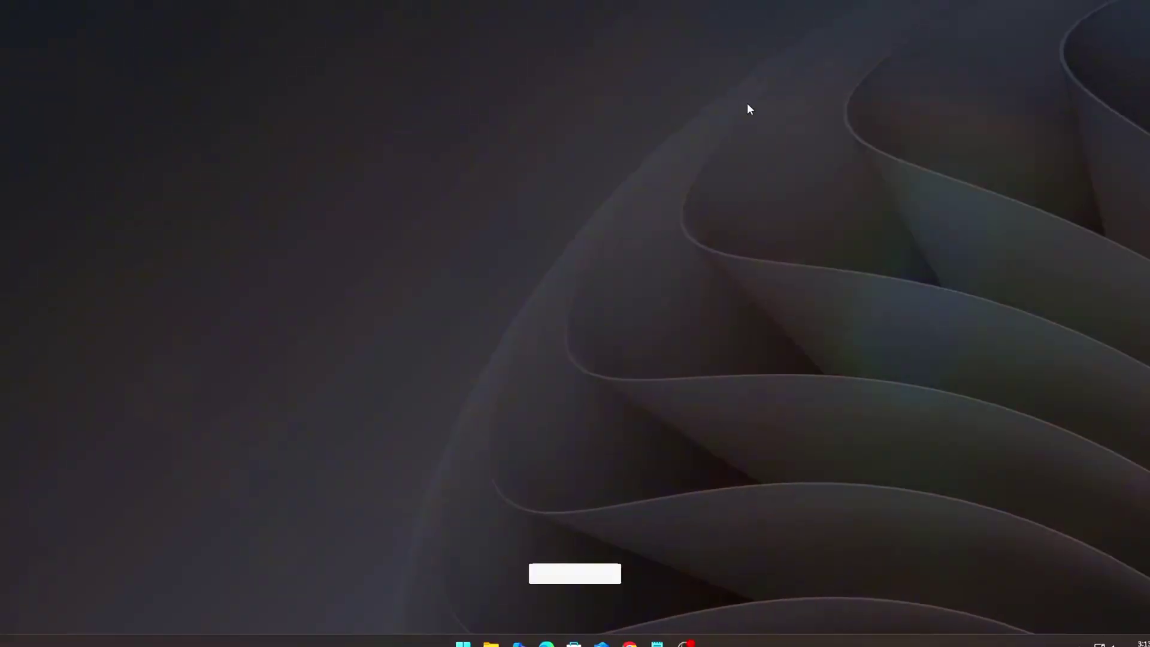
# Step: Open Device Manager from the Win+X menu and enable View > Show hidden devices
pyautogui.press('super+x')
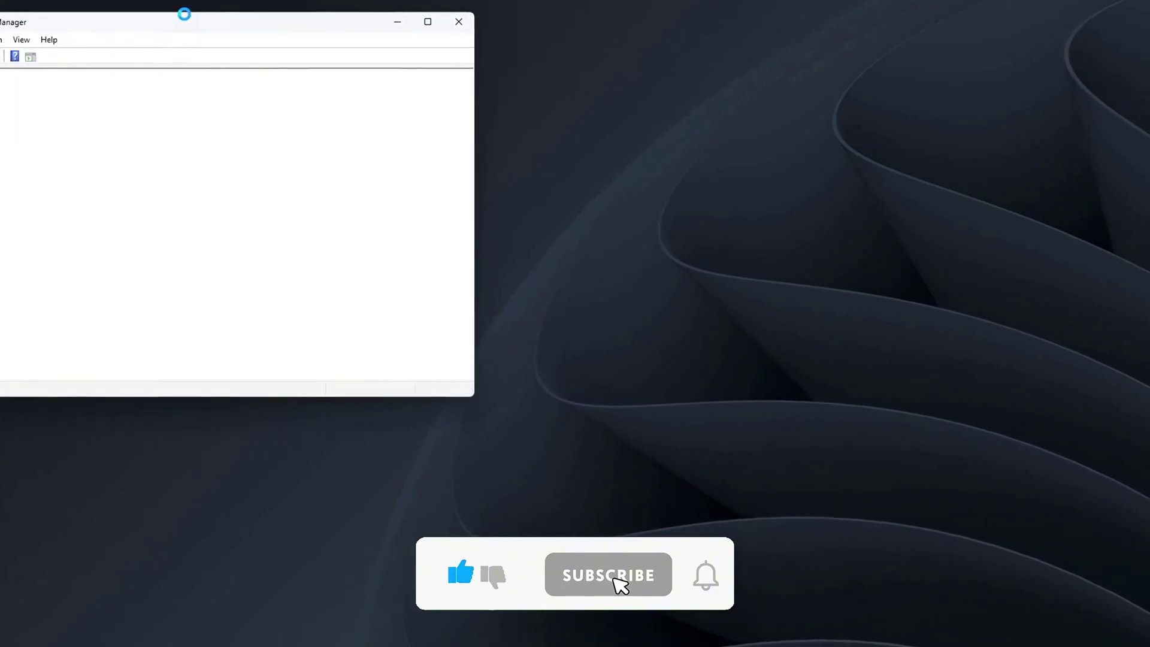
pyautogui.moveTo(224, 12); pyautogui.dragTo(509, 46)
pyautogui.click(281, 55)
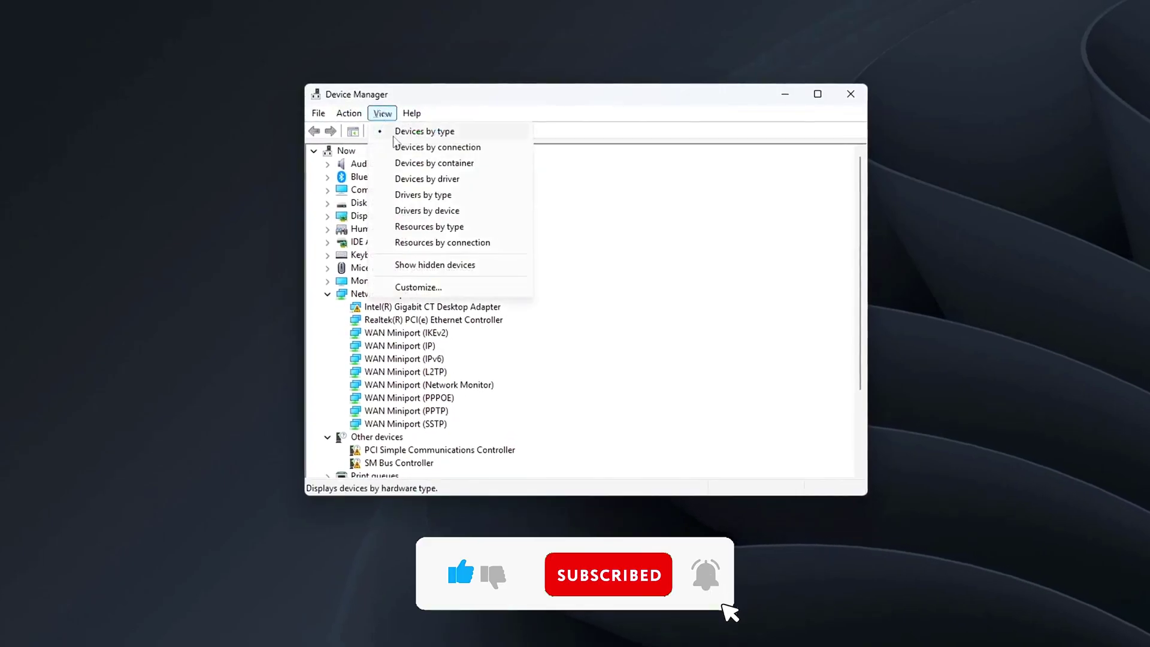
pyautogui.click(447, 267)
pyautogui.scroll(-4, 365, 284)
pyautogui.scroll(3, 365, 284)
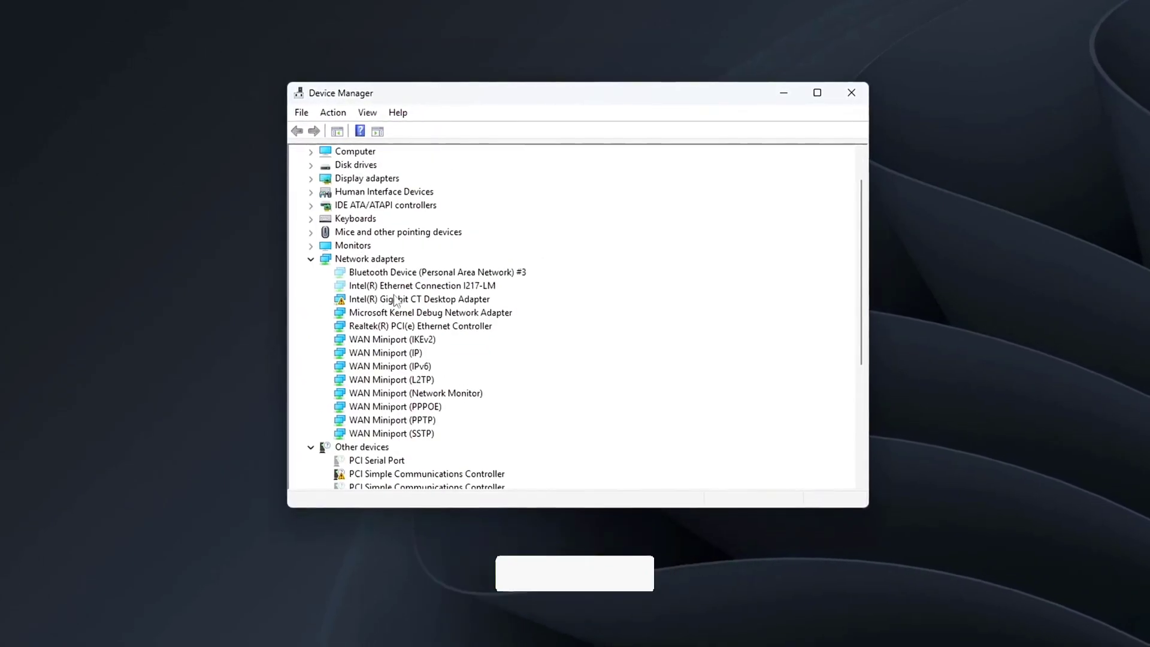
# Step: Bring up the context menu for the Intel(R) Gigabit CT Desktop Adapter under Network adapters
pyautogui.click(364, 286)
pyautogui.press('Down')
pyautogui.press('Down')
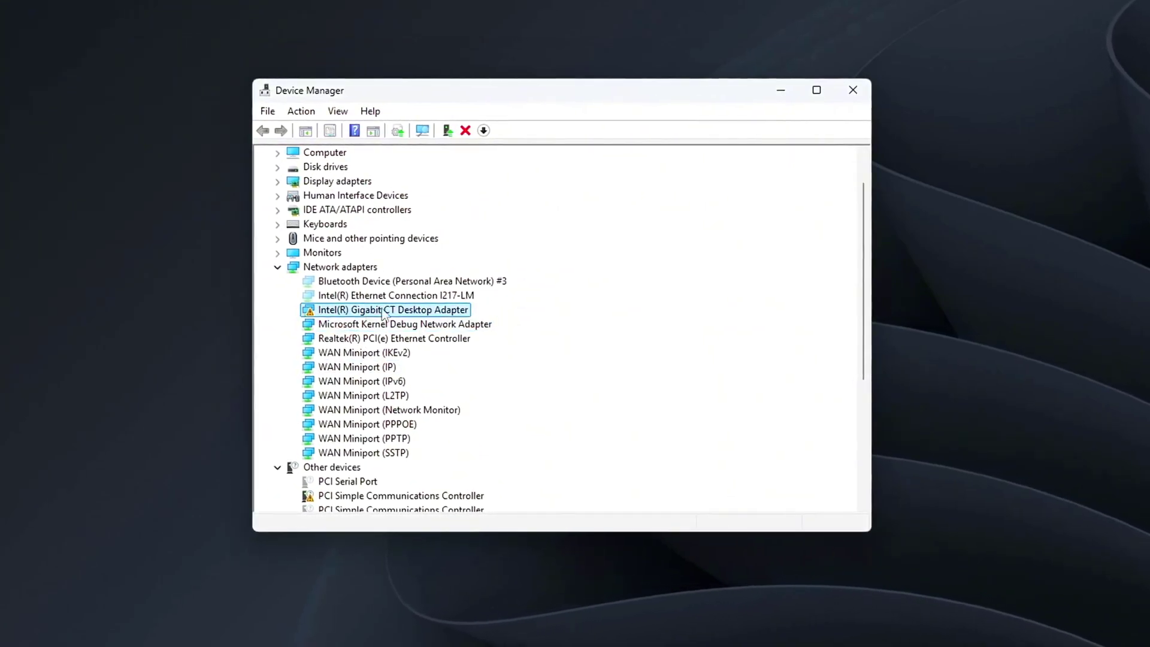
pyautogui.rightClick(392, 292)
pyautogui.click(376, 311)
pyautogui.rightClick(378, 313)
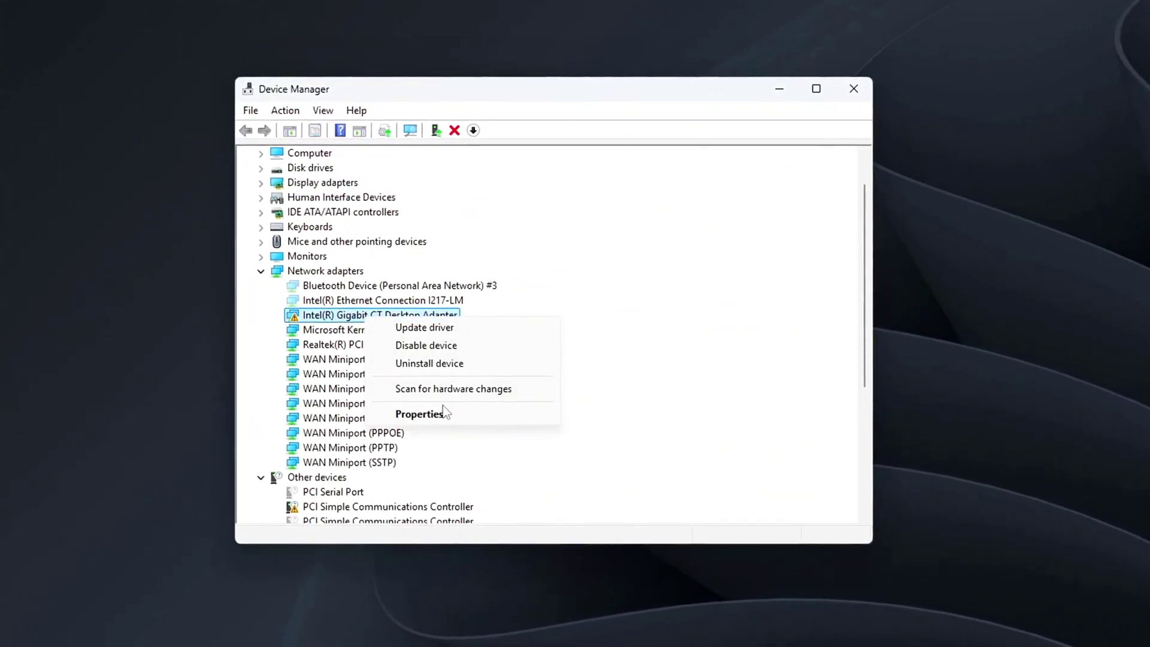